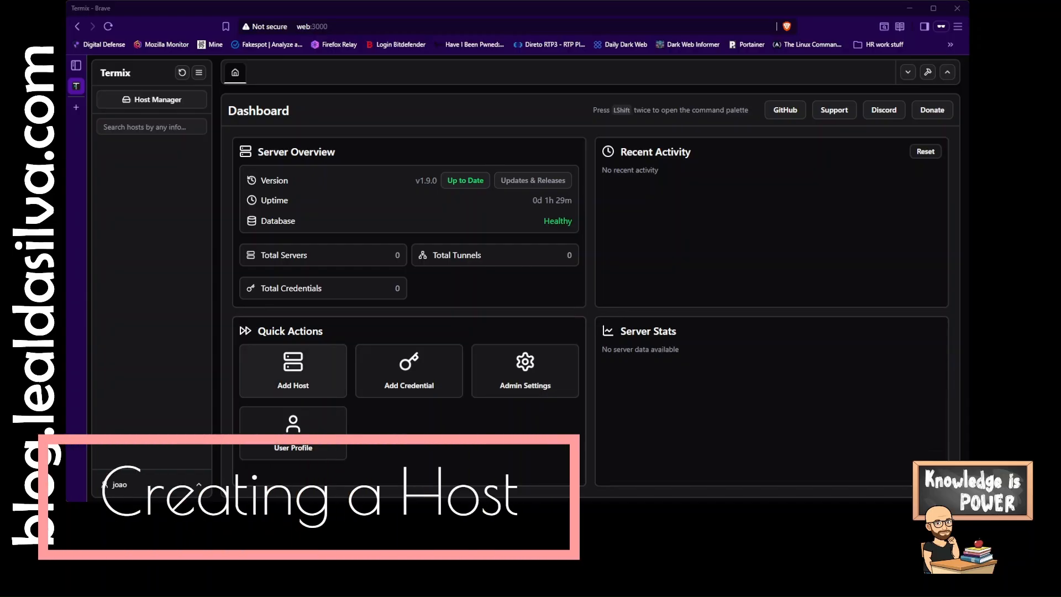
# - Start adding a new host with IP address 100.101.75.70 on port 22 and enter the SSH username
pyautogui.click(314, 378)
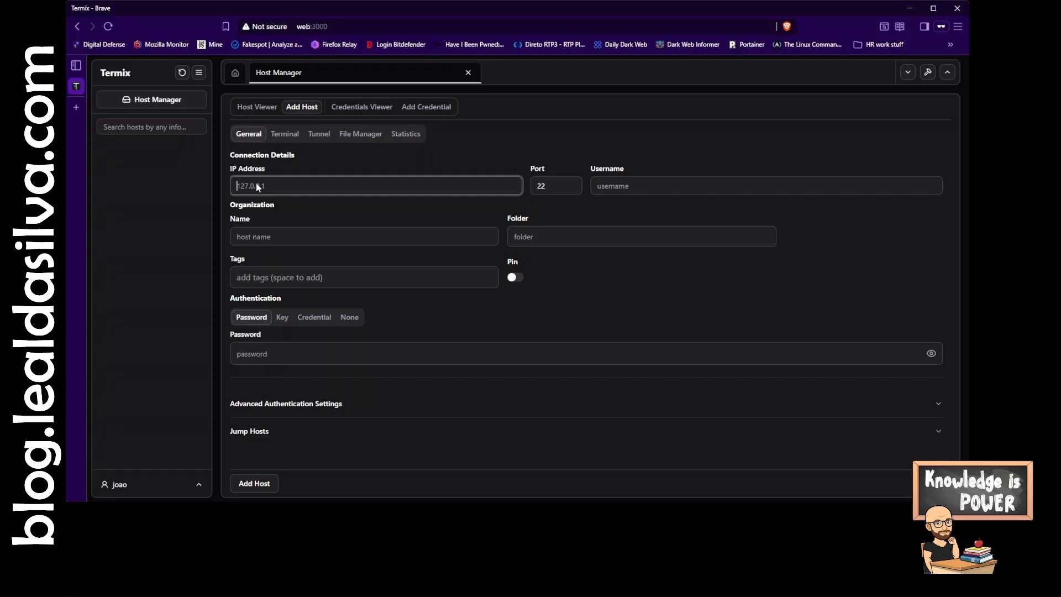
pyautogui.write('100.101.75.70')
pyautogui.click(683, 190)
pyautogui.write('ciberjohn')
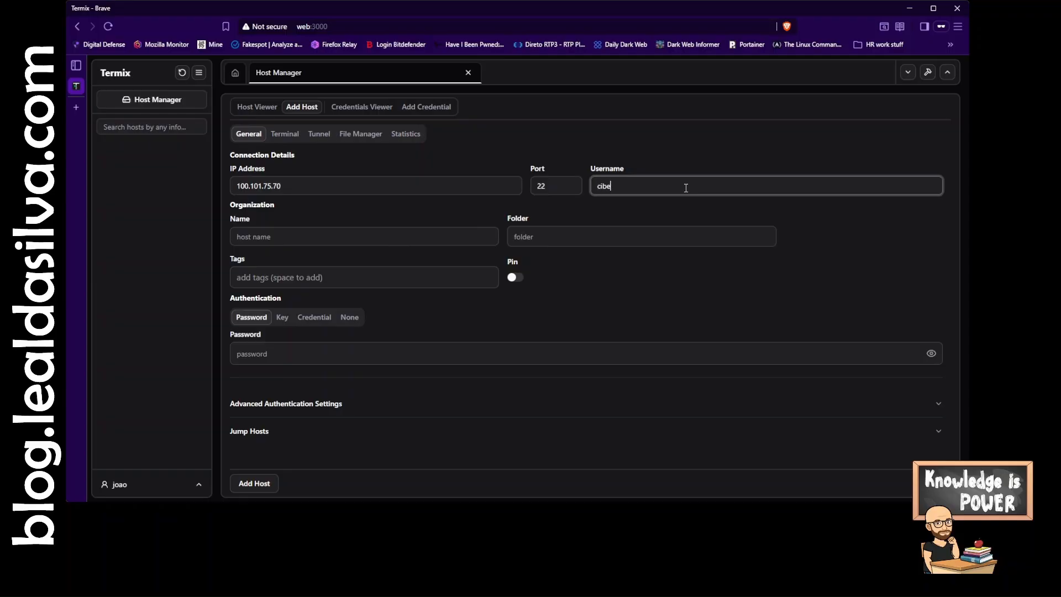
# - Name the host WEB and place it in the folder HomeLab
pyautogui.click(304, 236)
pyautogui.write('WEB')
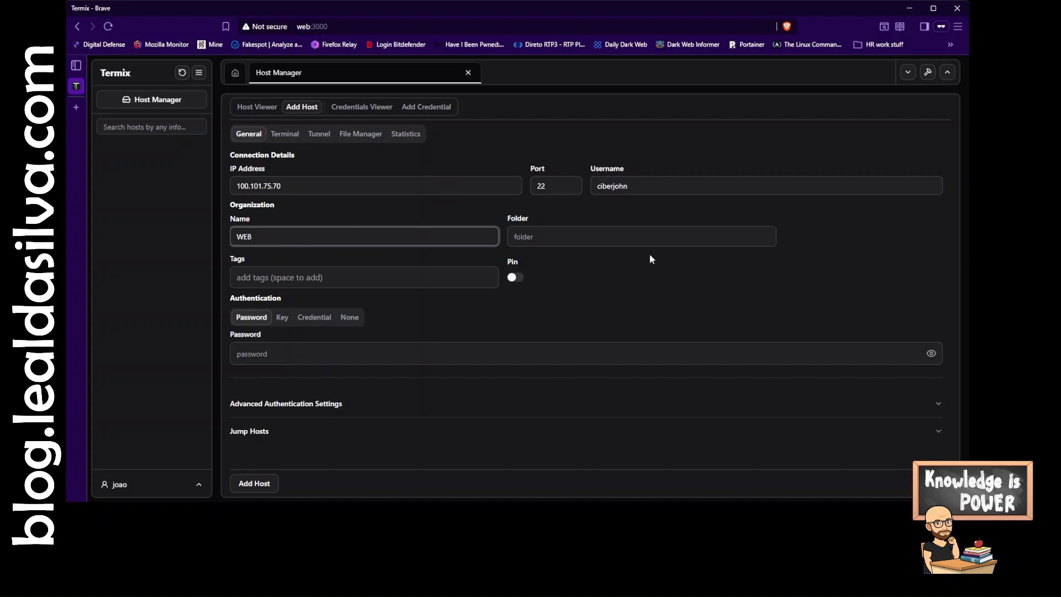
pyautogui.click(591, 235)
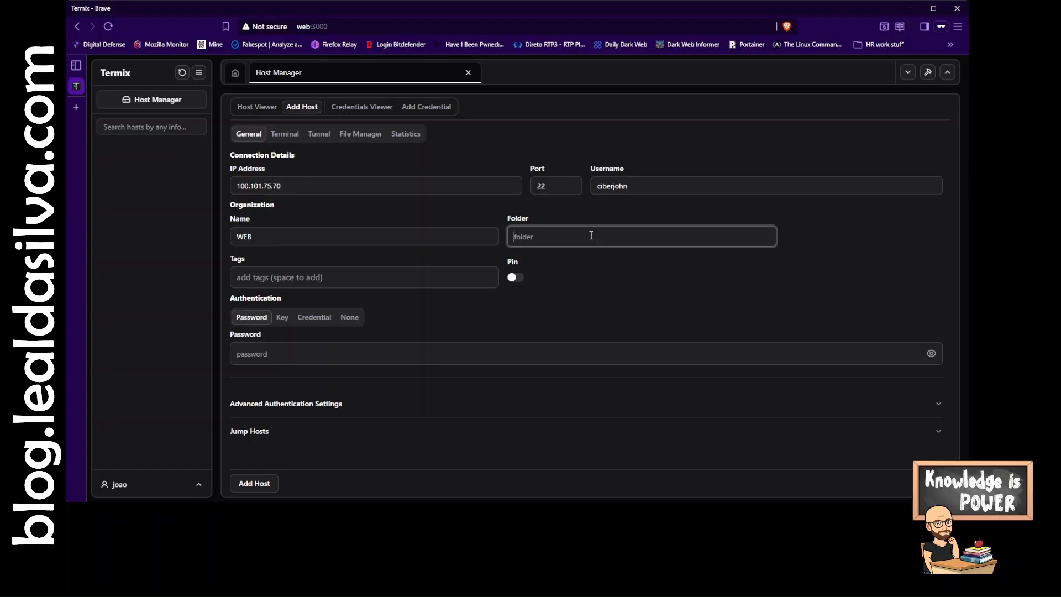
pyautogui.write('HomeLab')
# - Add the tag weblab to the host
pyautogui.click(330, 273)
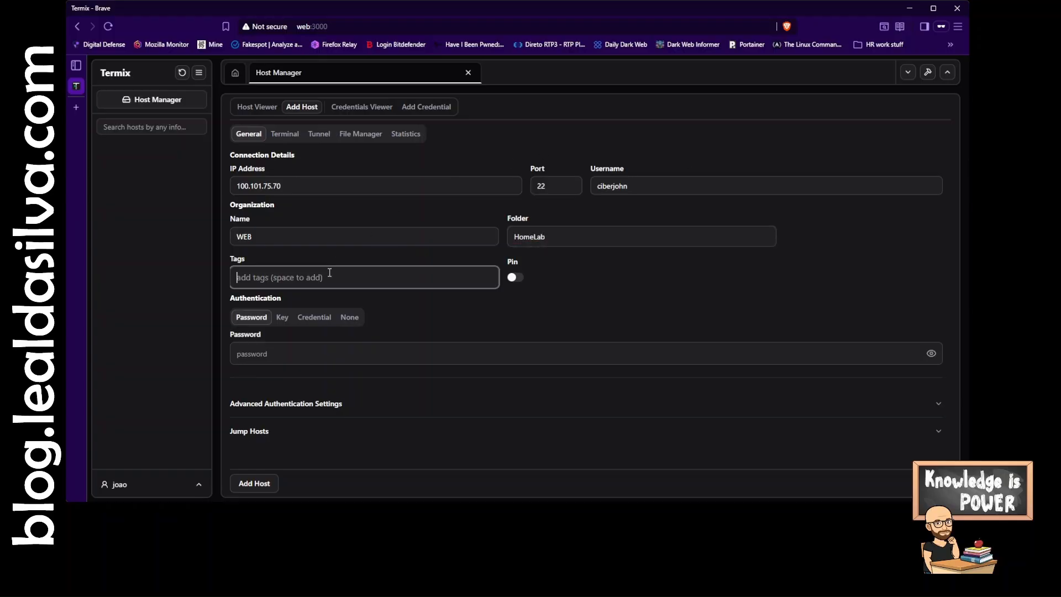
pyautogui.write('weblab')
# - Choose password authentication, enter the host's SSH password, and add the host
pyautogui.click(315, 319)
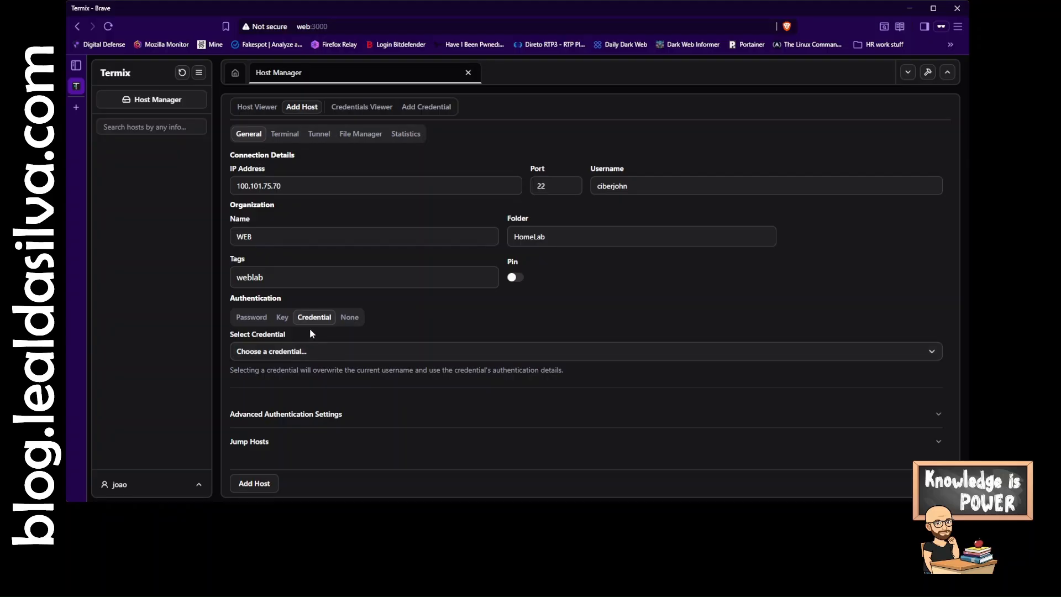
pyautogui.click(250, 320)
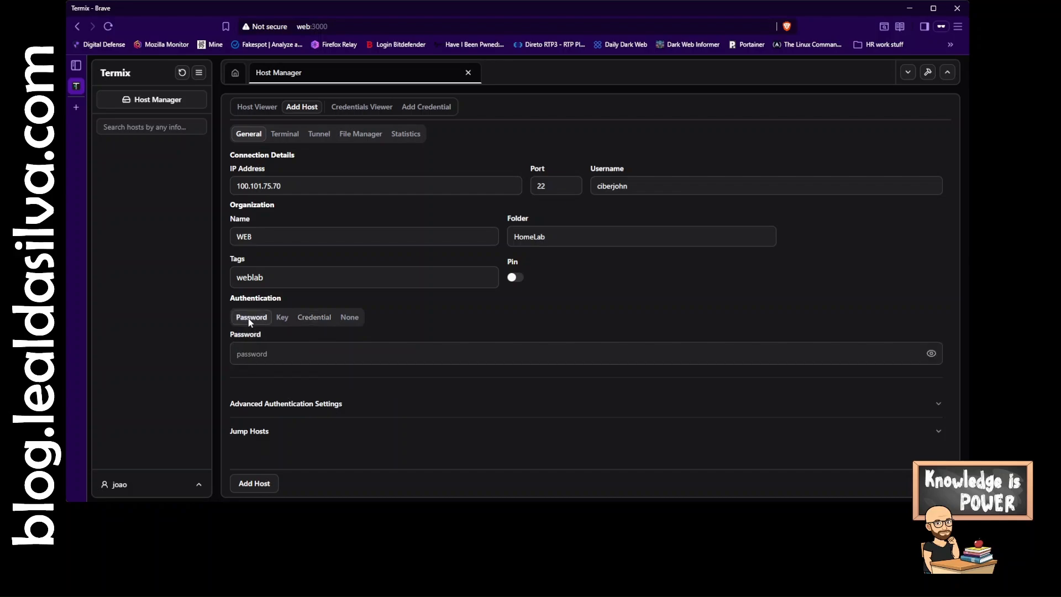
pyautogui.click(266, 356)
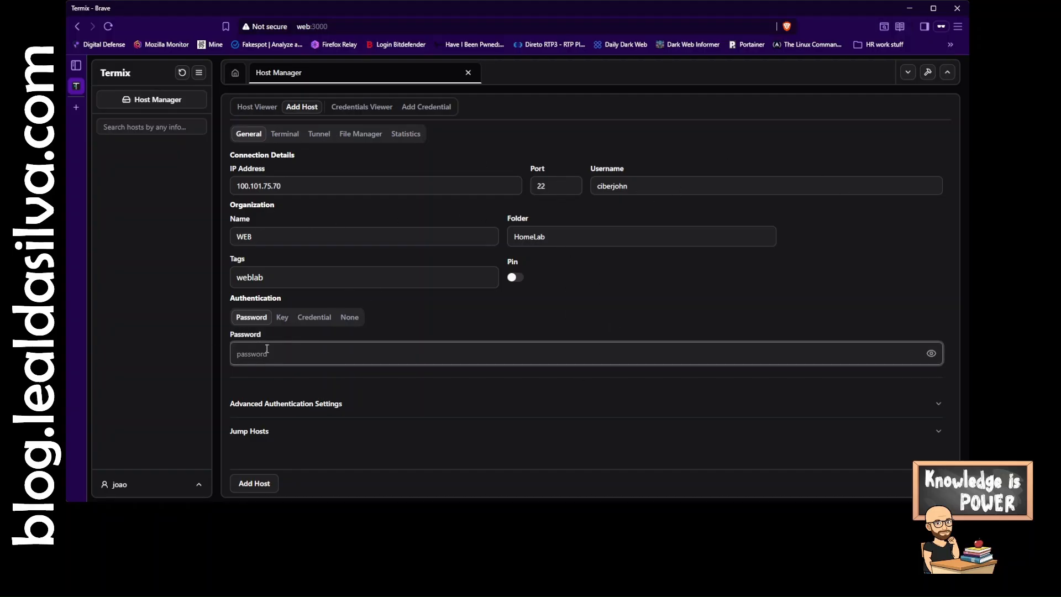
pyautogui.write('*************')
pyautogui.click(254, 484)
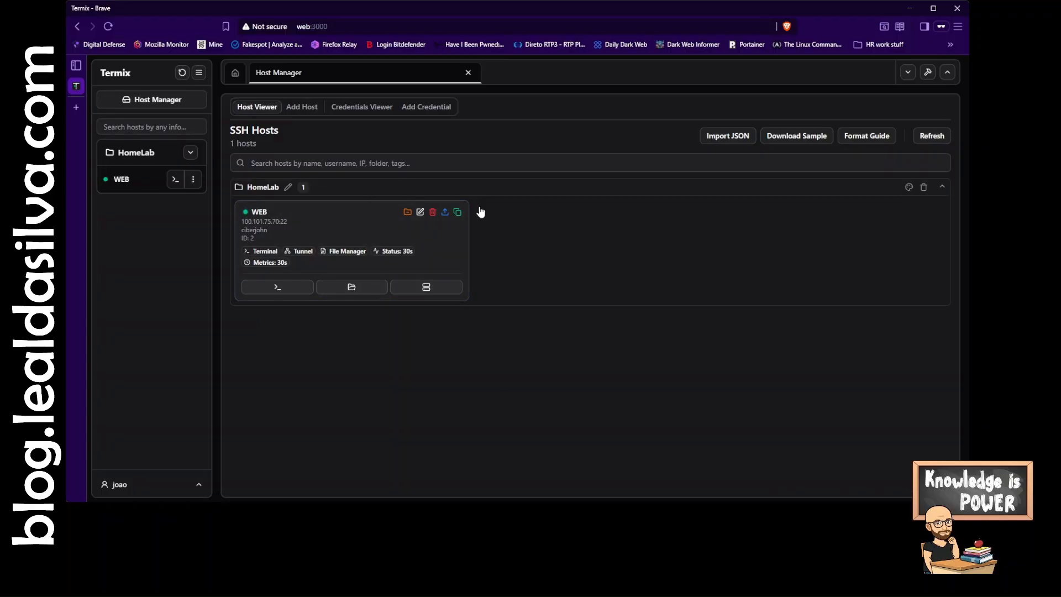
# - Open the WEB host for editing and browse its Terminal customization sections
pyautogui.click(421, 213)
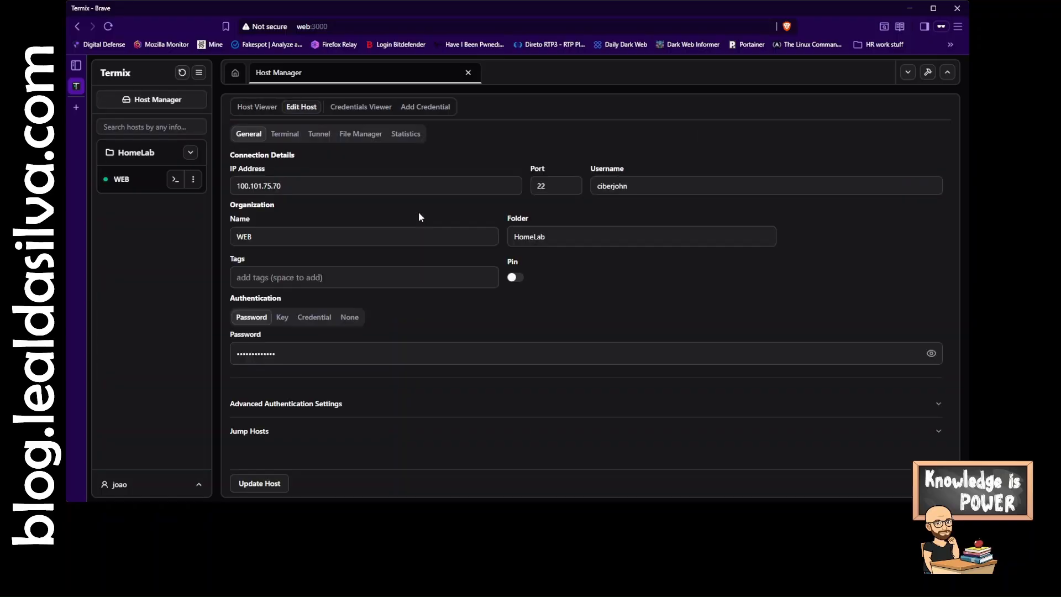
pyautogui.click(278, 136)
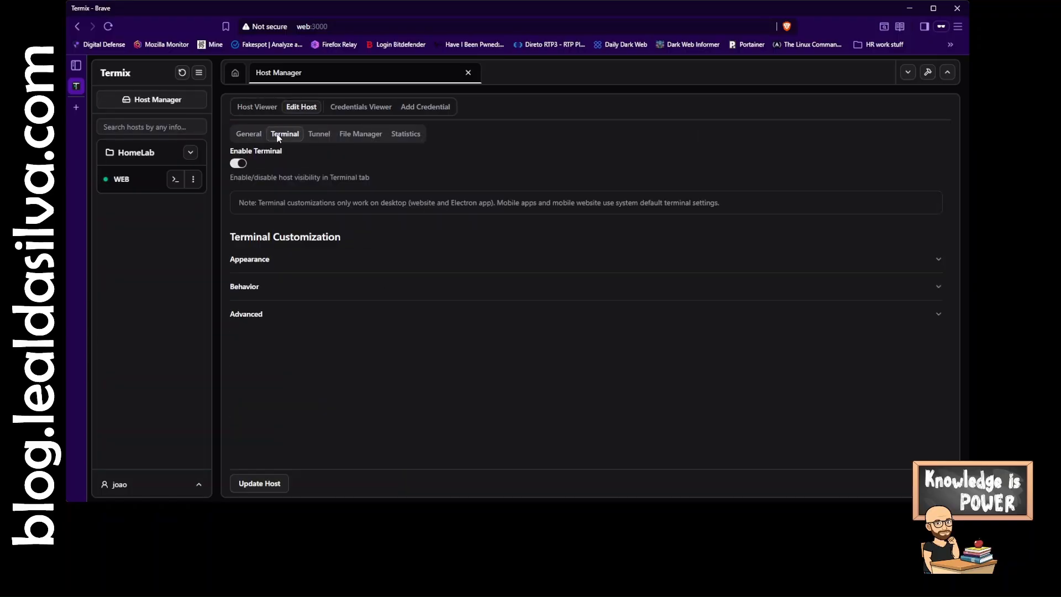
pyautogui.click(385, 262)
pyautogui.click(384, 261)
pyautogui.click(366, 288)
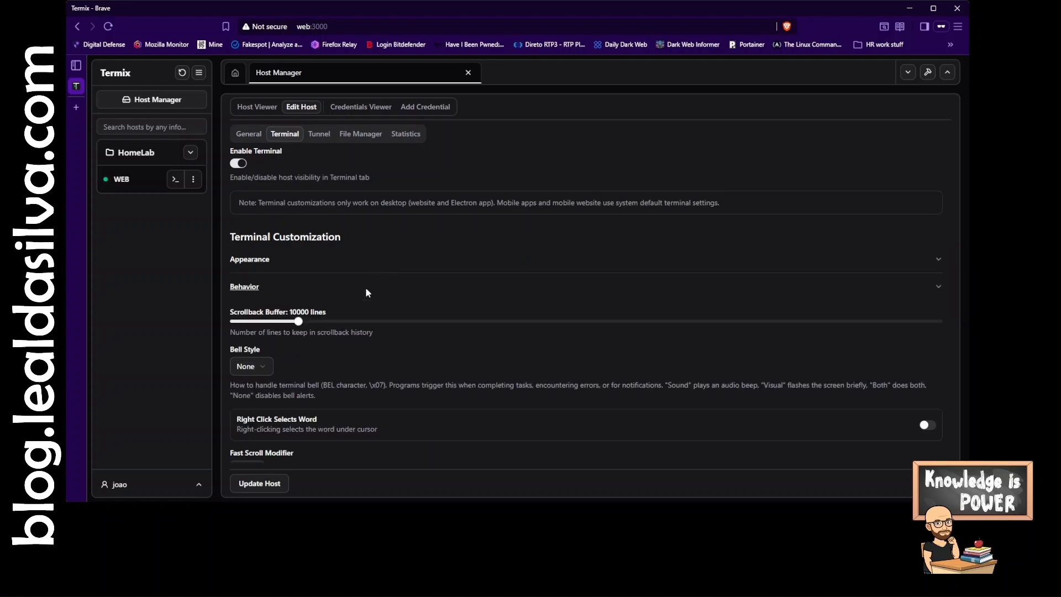
pyautogui.click(366, 288)
pyautogui.click(366, 288)
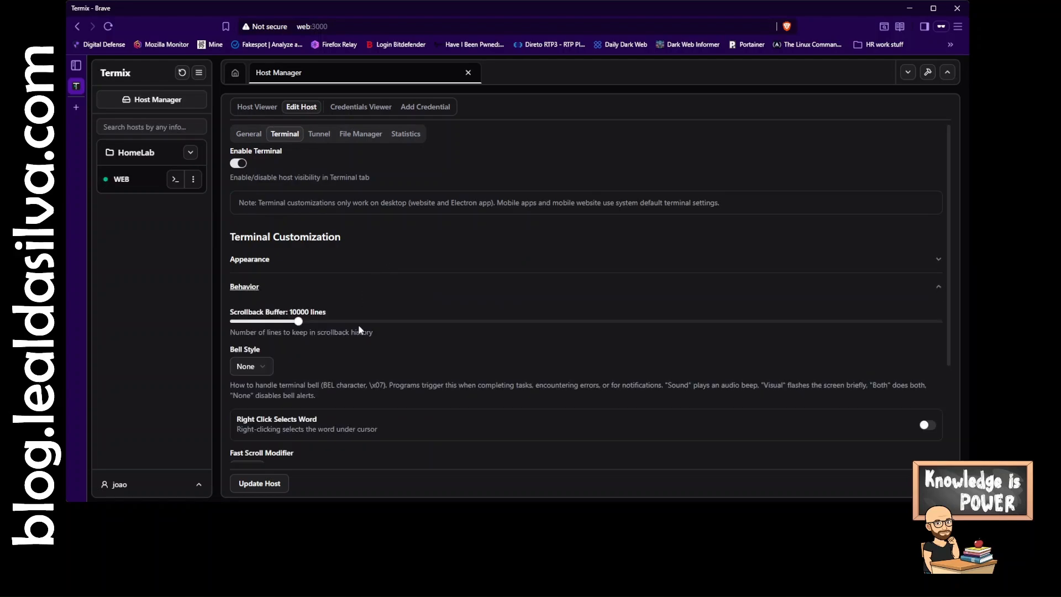
# - Raise the terminal scrollback buffer and review the Advanced terminal options
pyautogui.click(306, 321)
pyautogui.moveTo(306, 321); pyautogui.dragTo(327, 322)
pyautogui.click(276, 292)
pyautogui.click(260, 313)
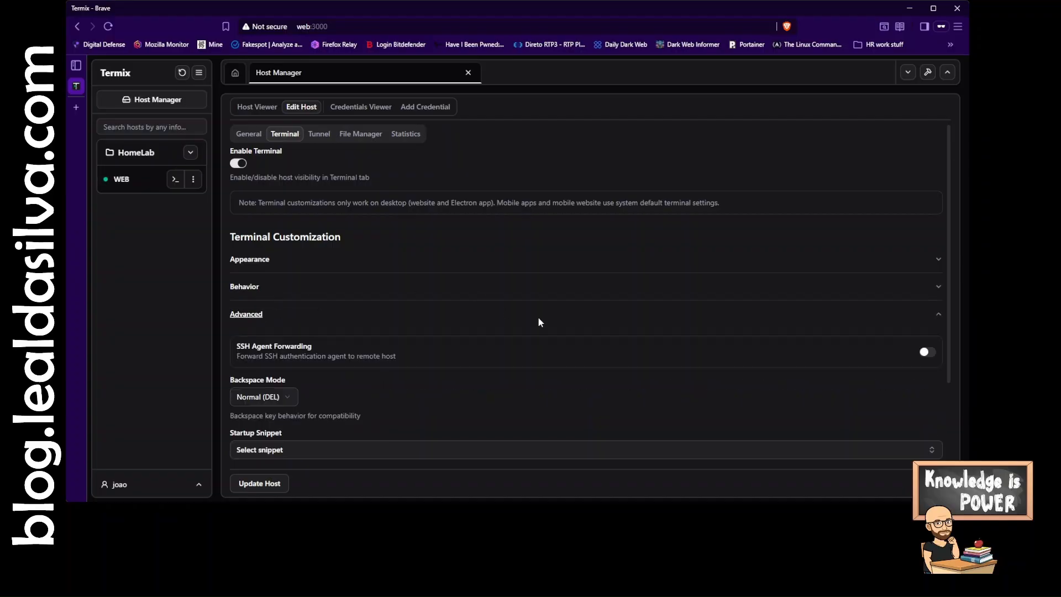
pyautogui.scroll(-2, 571, 320)
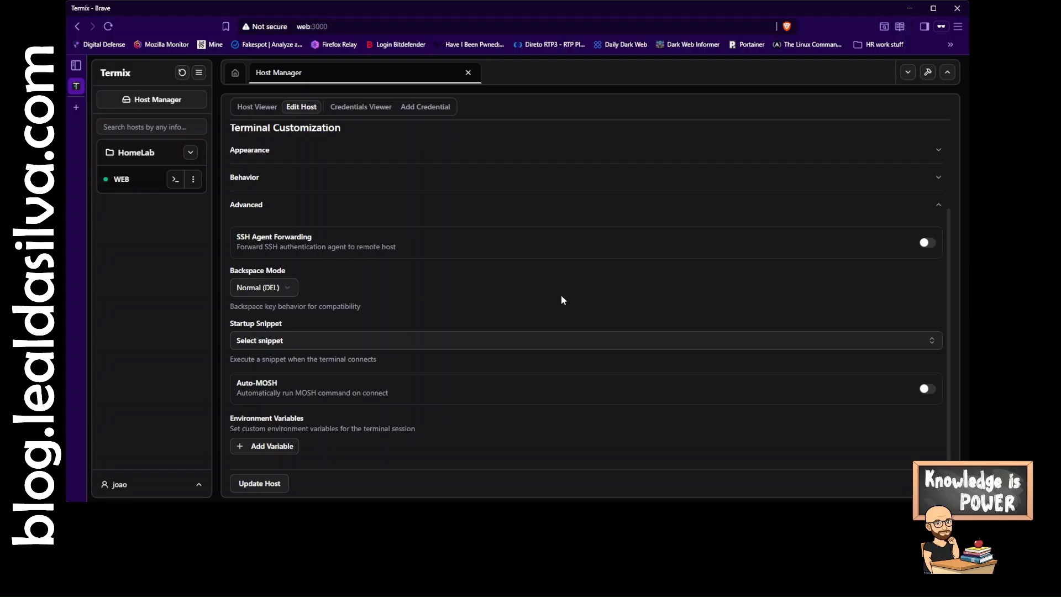
pyautogui.scroll(3, 561, 299)
pyautogui.click(327, 312)
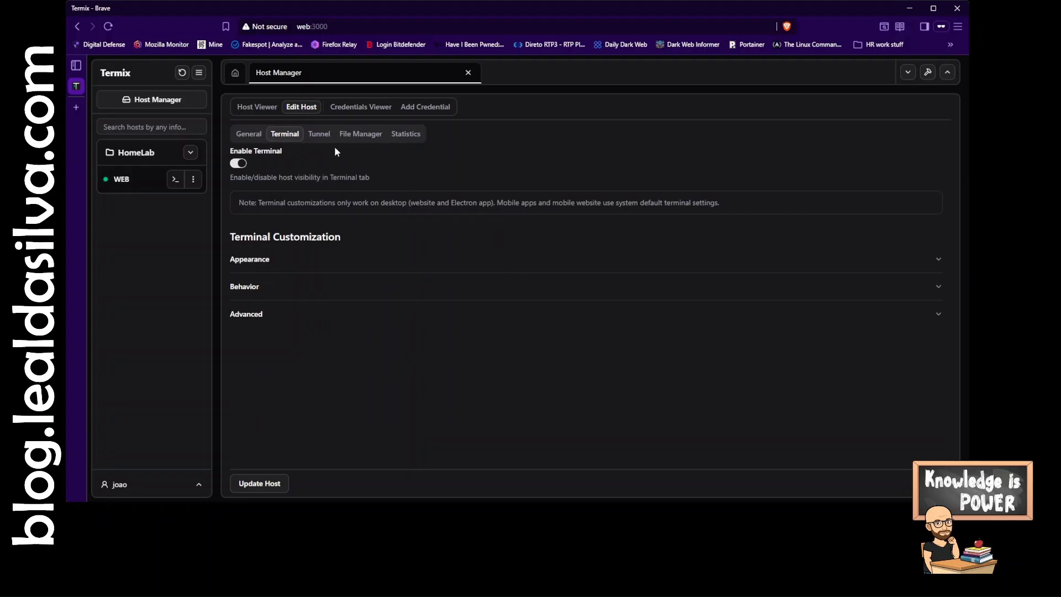
# - Review the host's Tunnel, File Manager and Statistics settings
pyautogui.click(315, 133)
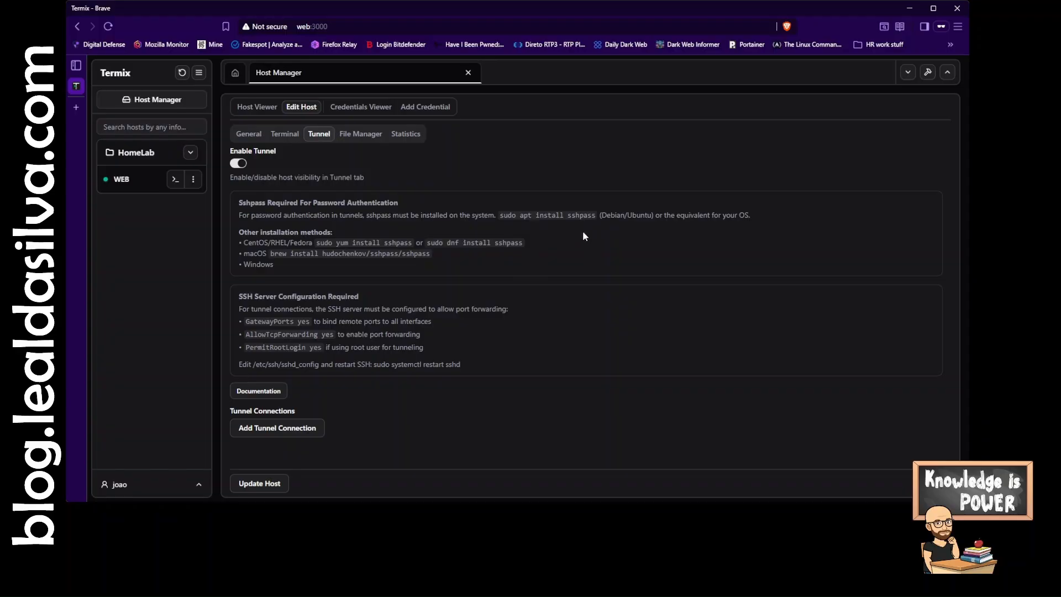
pyautogui.click(372, 134)
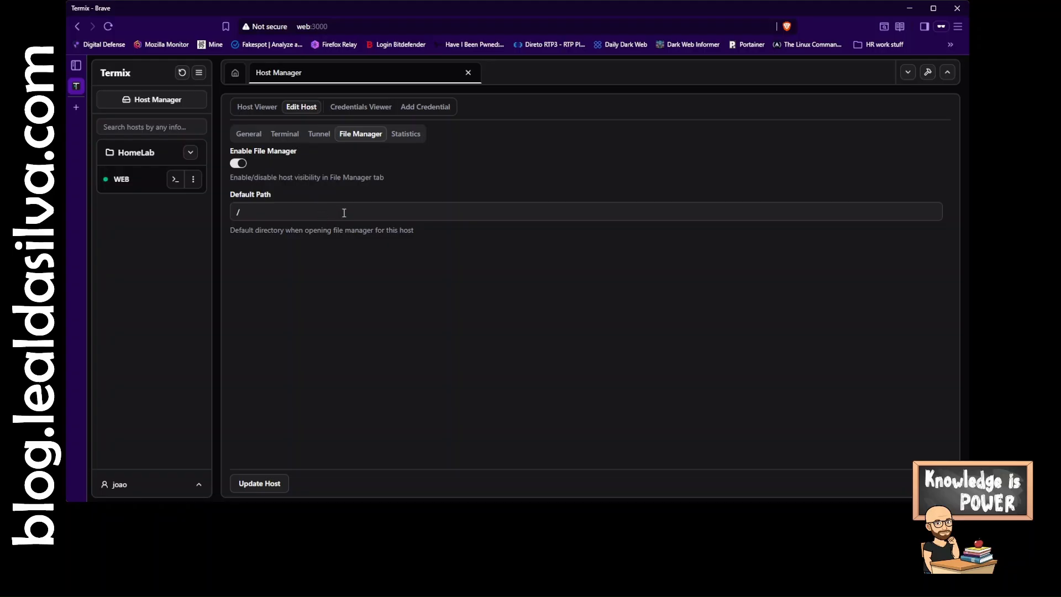
pyautogui.click(409, 135)
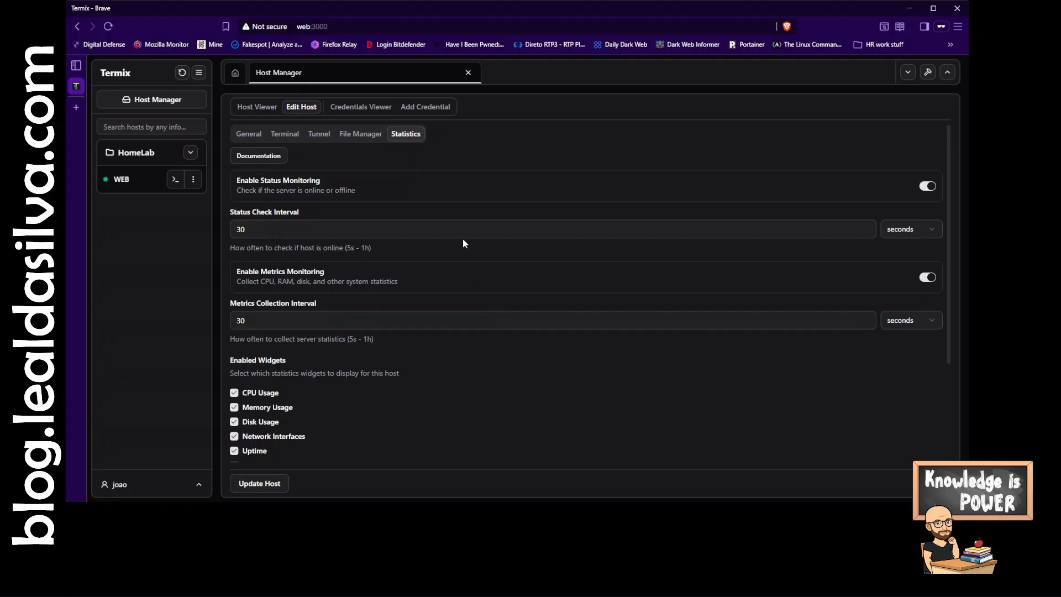
# - Set the metrics collection interval unit to seconds and update the host
pyautogui.scroll(-1, 429, 269)
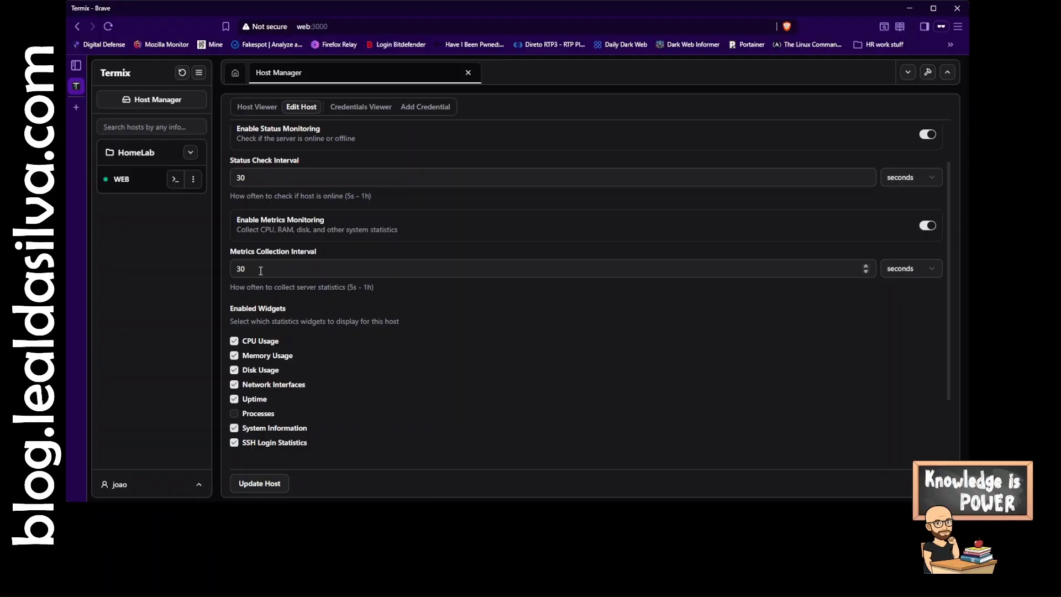
pyautogui.click(922, 268)
pyautogui.click(896, 271)
pyautogui.click(278, 483)
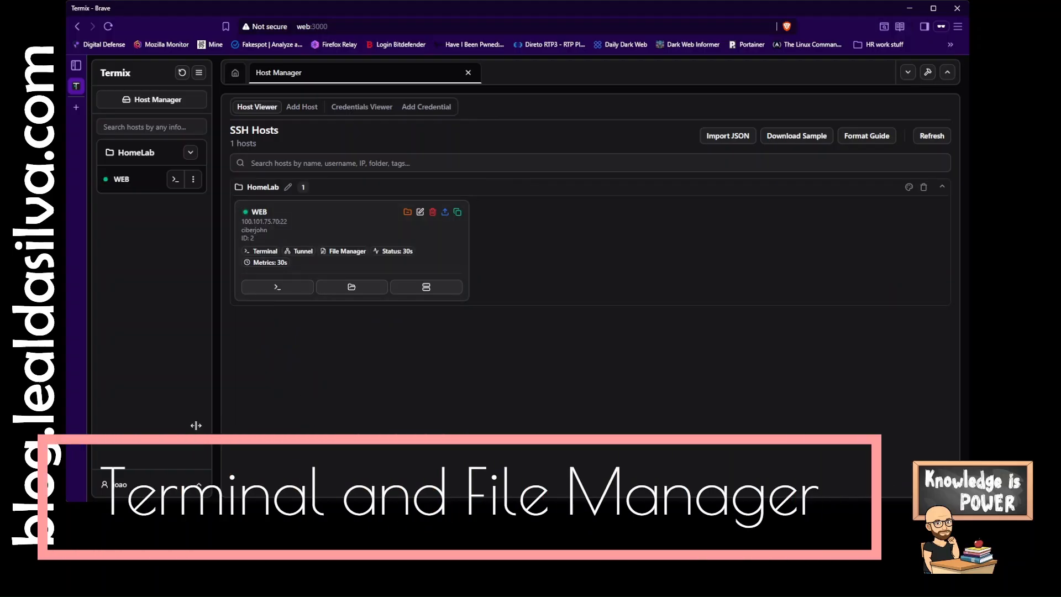
# - Open a terminal session to the WEB host and run neofetch
pyautogui.click(172, 180)
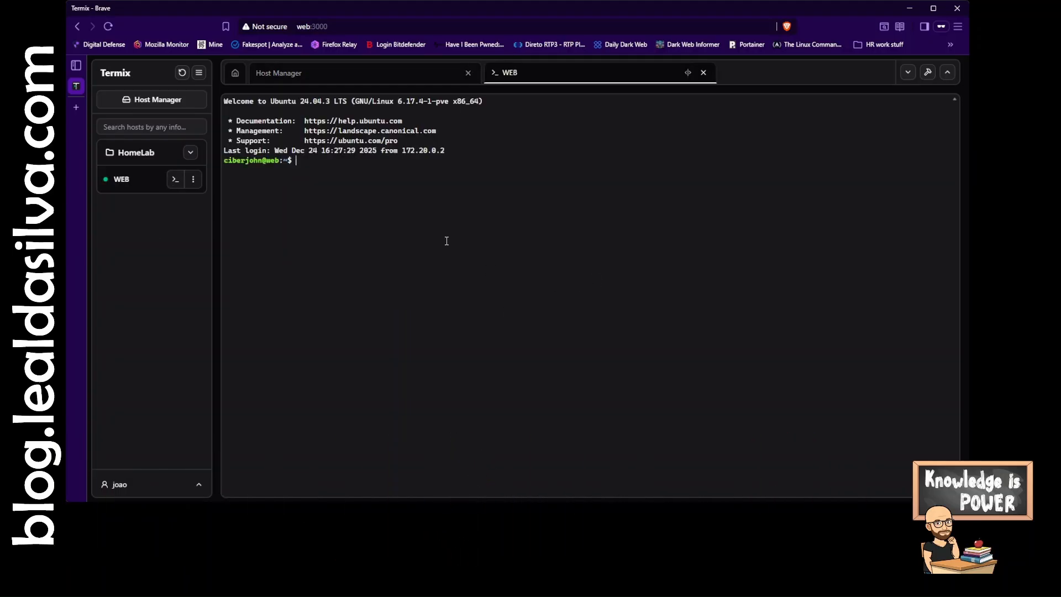
pyautogui.write('neofetch')
pyautogui.press('Return')
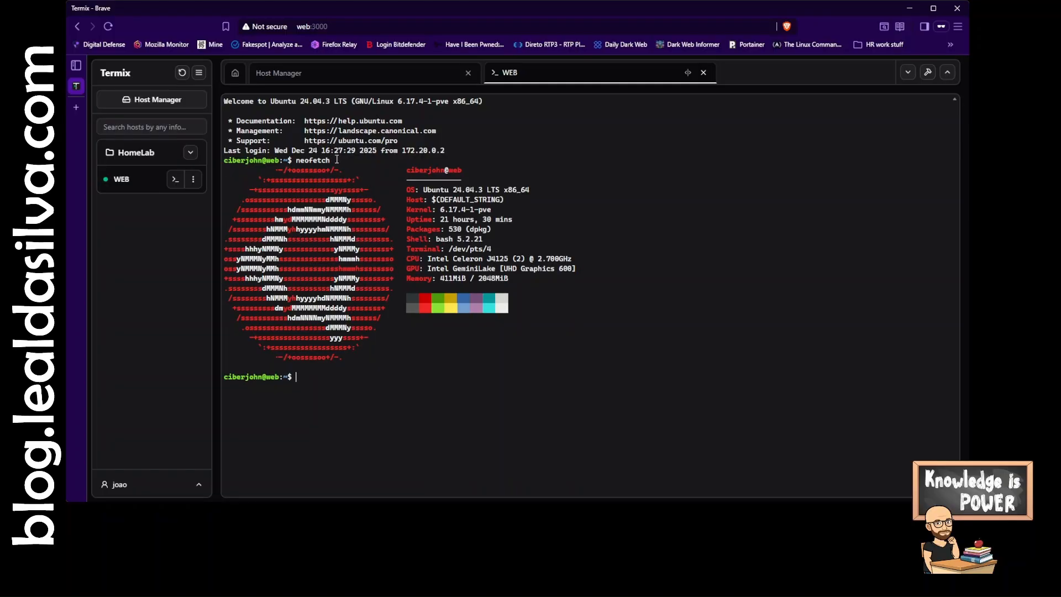
# - Open the file manager for WEB and navigate to the termix folder in the user's home directory
pyautogui.click(193, 180)
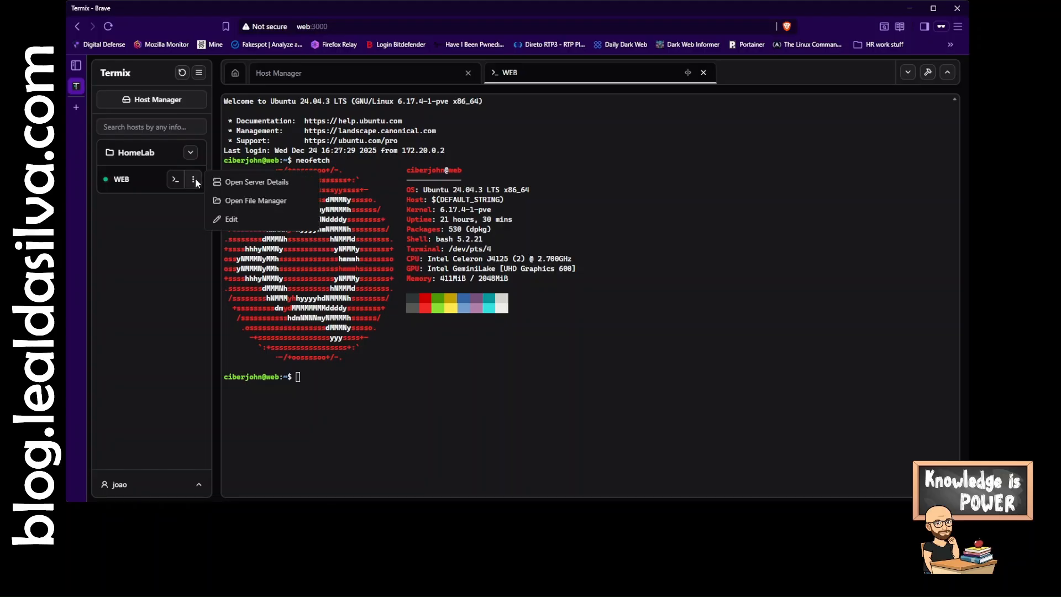
pyautogui.click(260, 200)
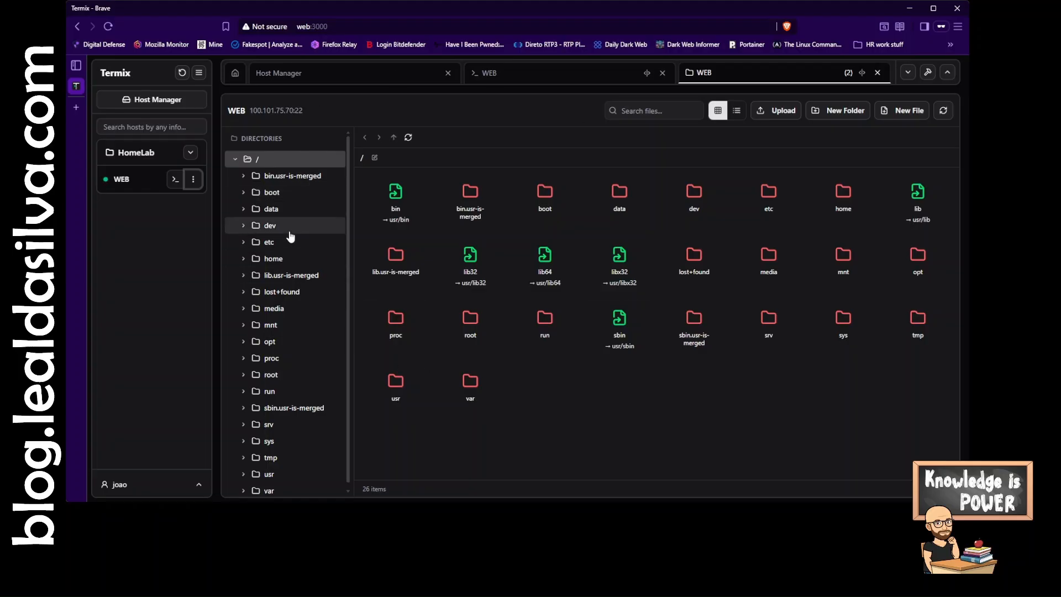
pyautogui.click(276, 260)
pyautogui.click(281, 275)
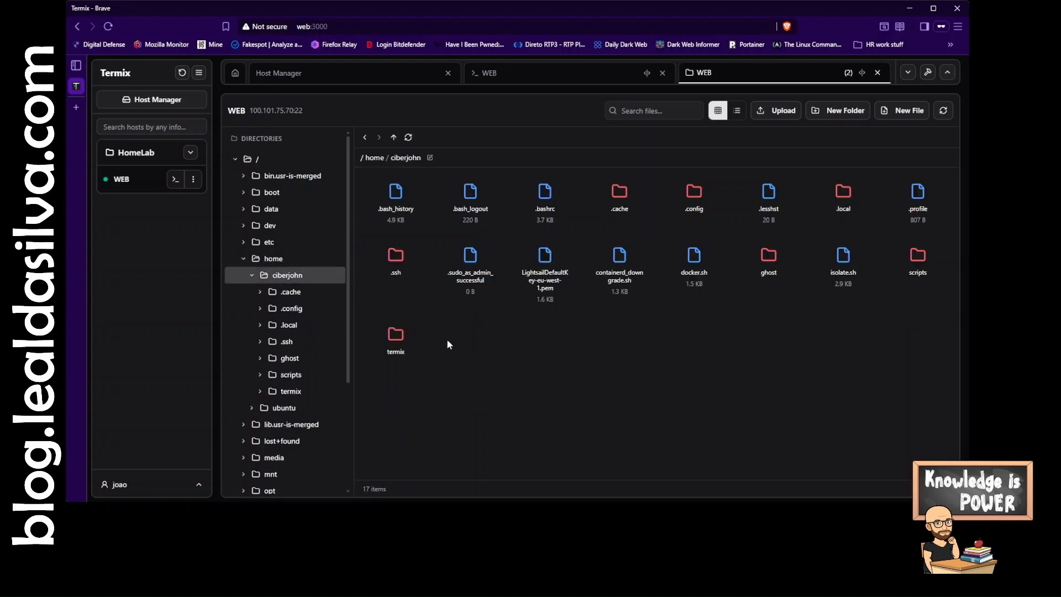
pyautogui.doubleClick(397, 337)
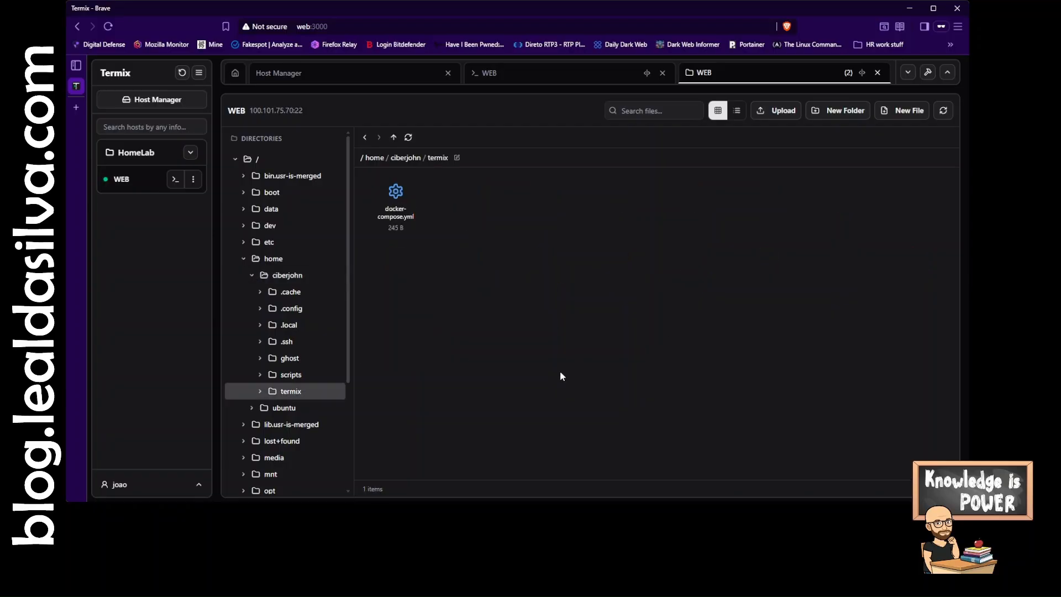
# - Open docker-compose.yml in the editor and view its keyboard shortcuts
pyautogui.rightClick(394, 193)
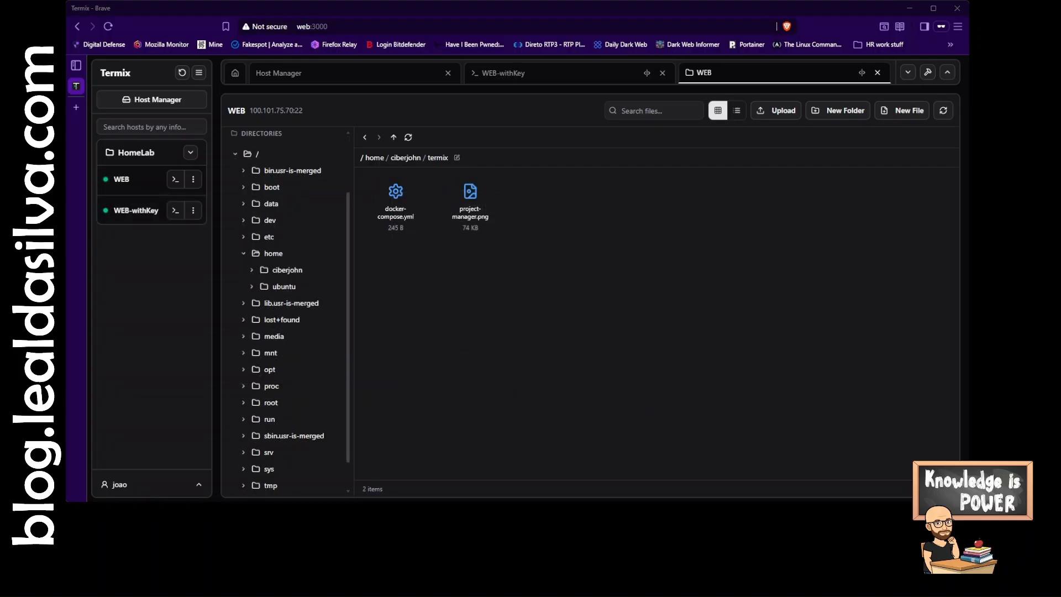
pyautogui.doubleClick(396, 205)
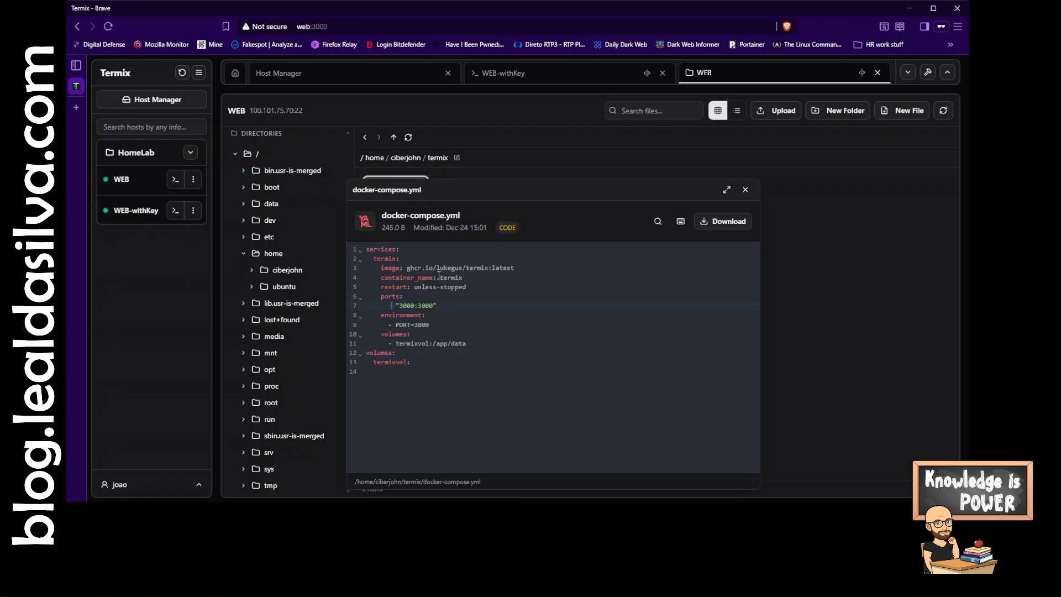
pyautogui.click(680, 221)
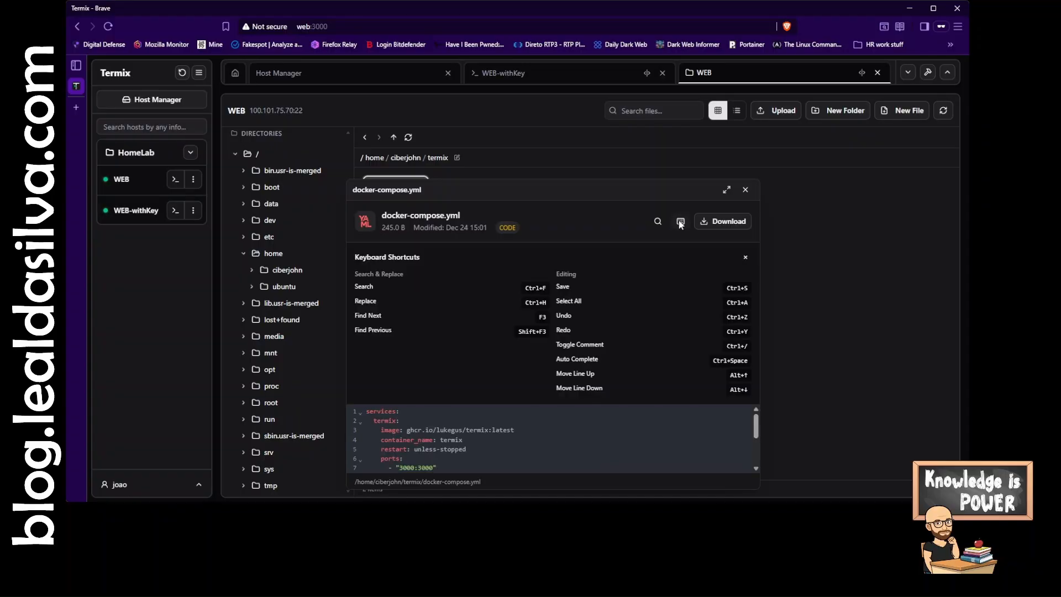
pyautogui.click(681, 222)
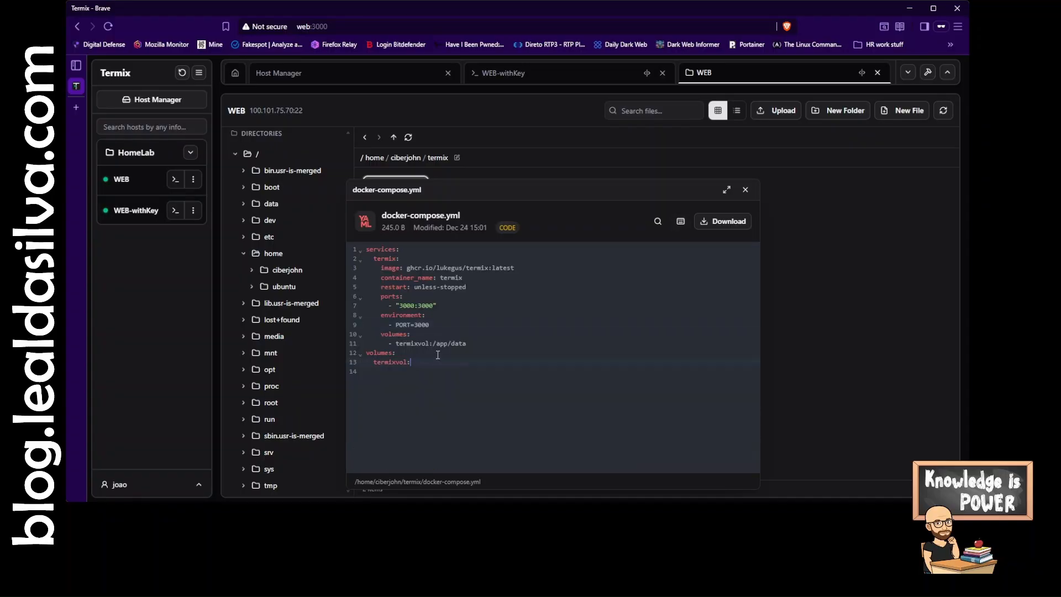
# - Append a test comment line to docker-compose.yml and save the file
pyautogui.press('Return')
pyautogui.write('# test')
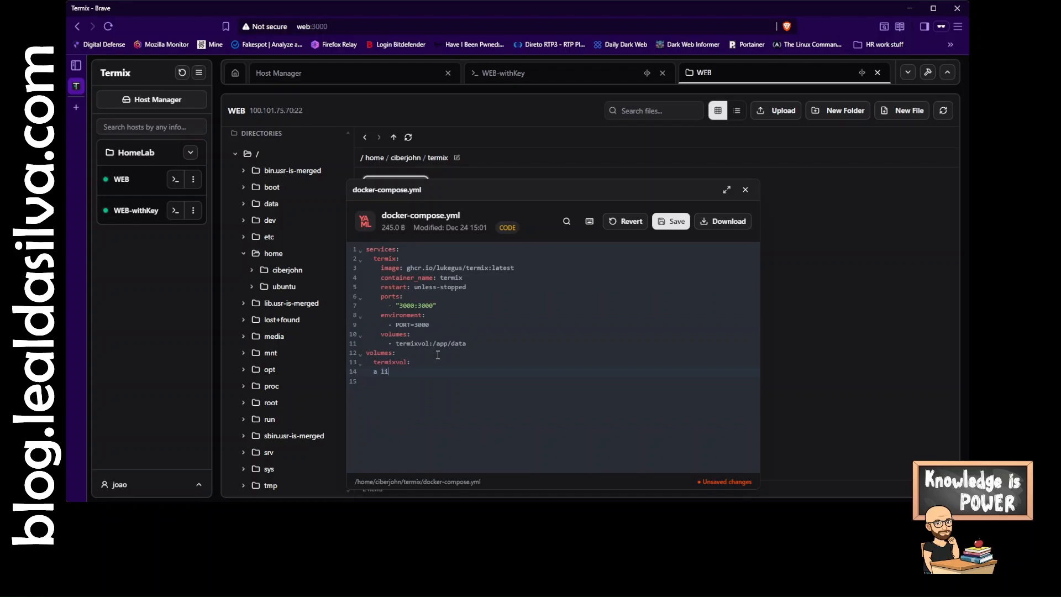
pyautogui.press('BackSpace')
pyautogui.press('BackSpace')
pyautogui.press('BackSpace')
pyautogui.press('BackSpace')
pyautogui.press('BackSpace')
pyautogui.press('BackSpace')
pyautogui.click(671, 221)
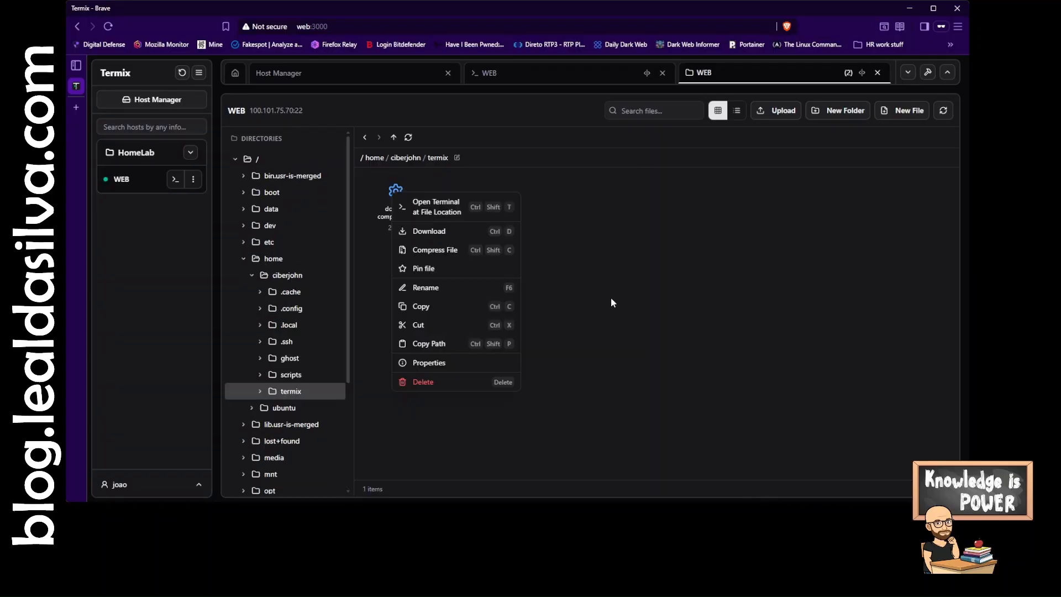
# - Create a new folder in the termix directory
pyautogui.click(612, 303)
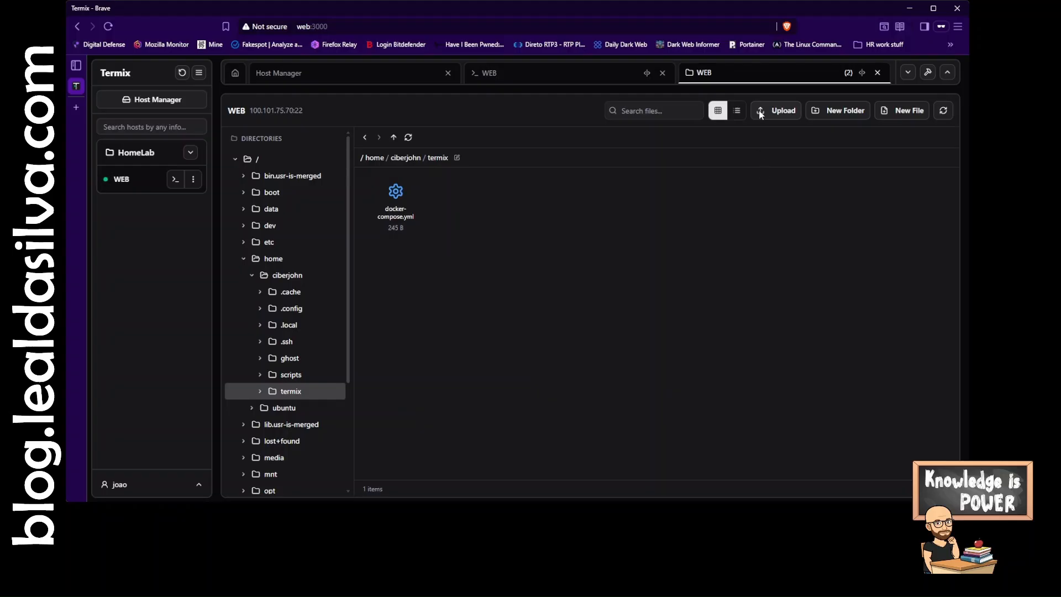
pyautogui.click(838, 110)
pyautogui.click(440, 266)
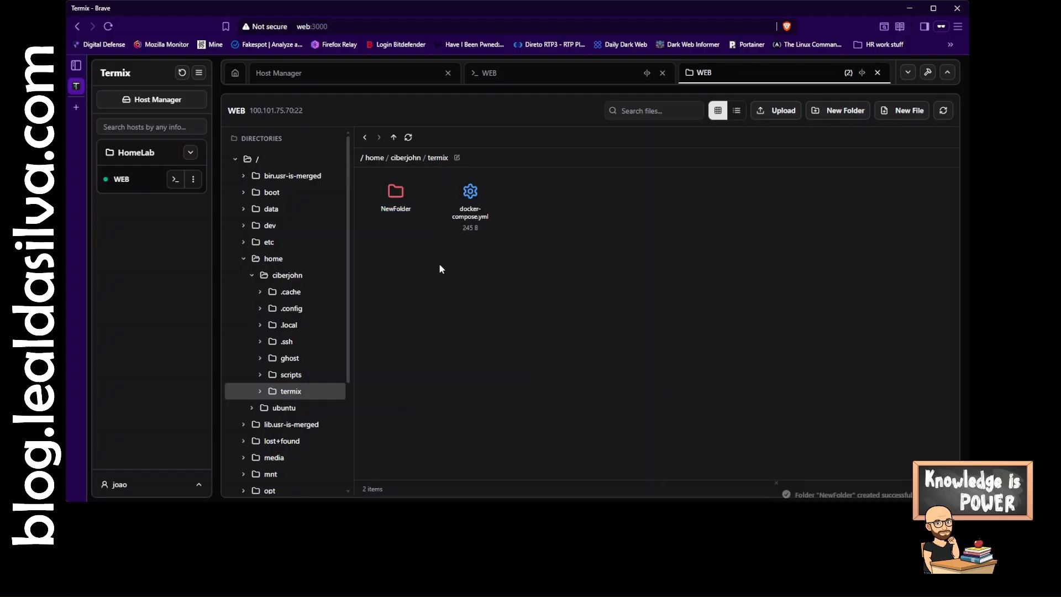
# - Rename the new folder in the termix directory to test
pyautogui.rightClick(393, 201)
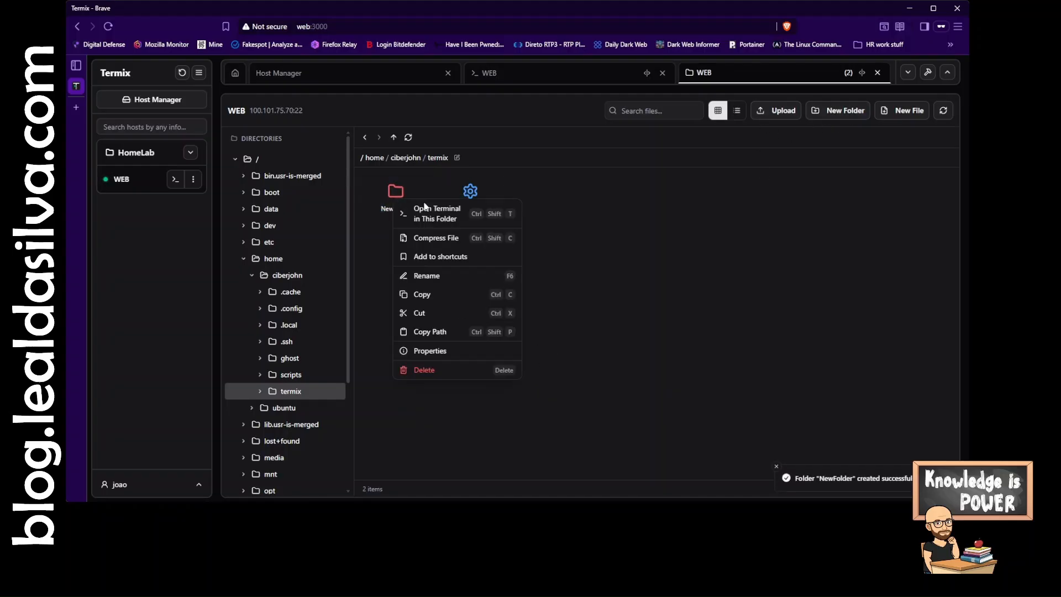
pyautogui.click(437, 275)
pyautogui.write('test')
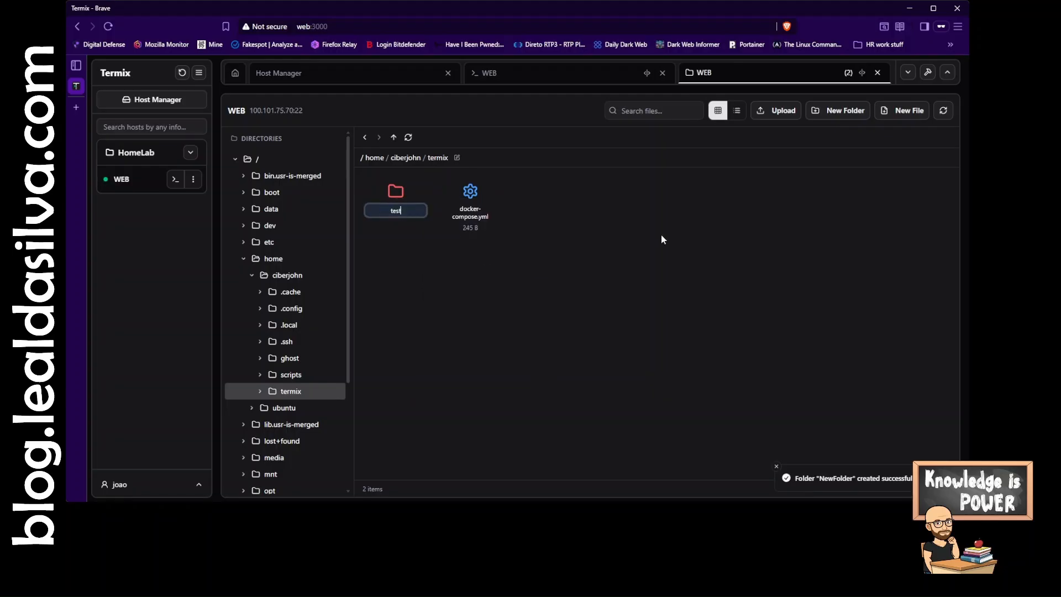
pyautogui.press('Return')
# - Delete the test folder, confirming the permanent deletion
pyautogui.rightClick(470, 191)
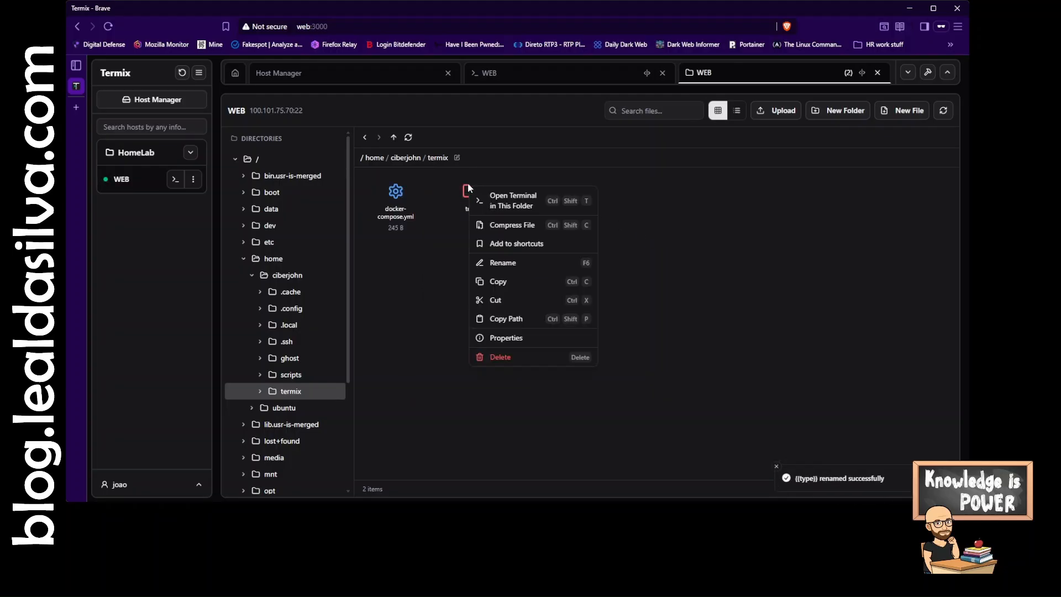
pyautogui.click(523, 356)
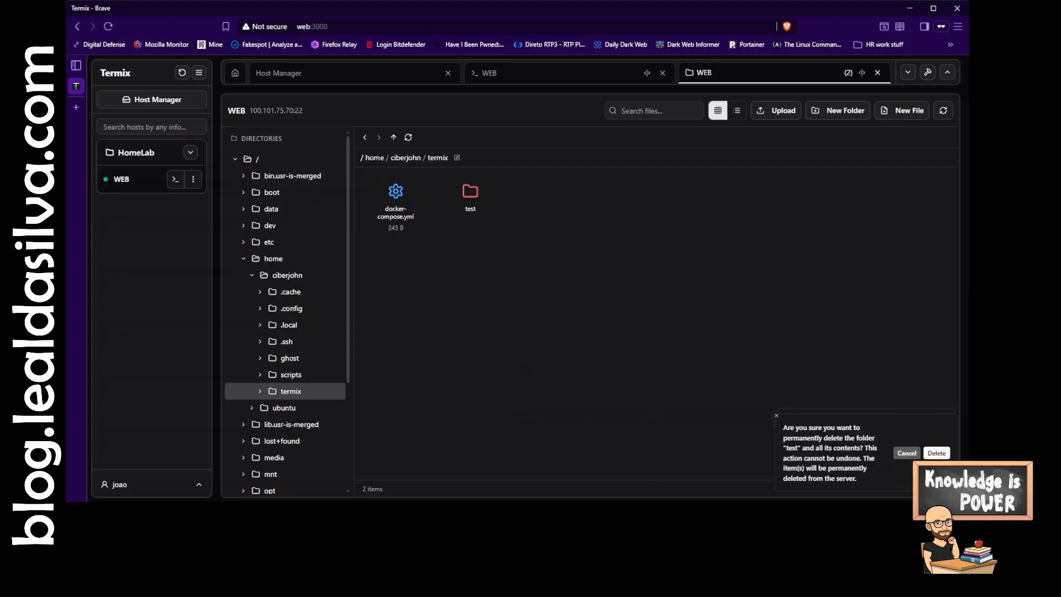
pyautogui.click(936, 452)
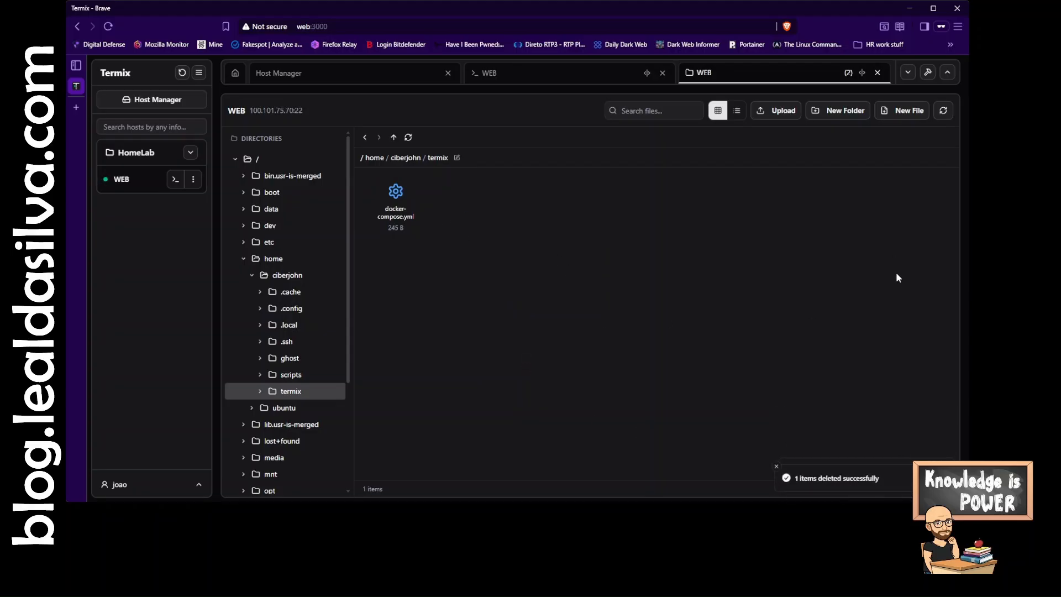
# - Create a new file in the termix folder and rename it to NewFile.md
pyautogui.click(900, 112)
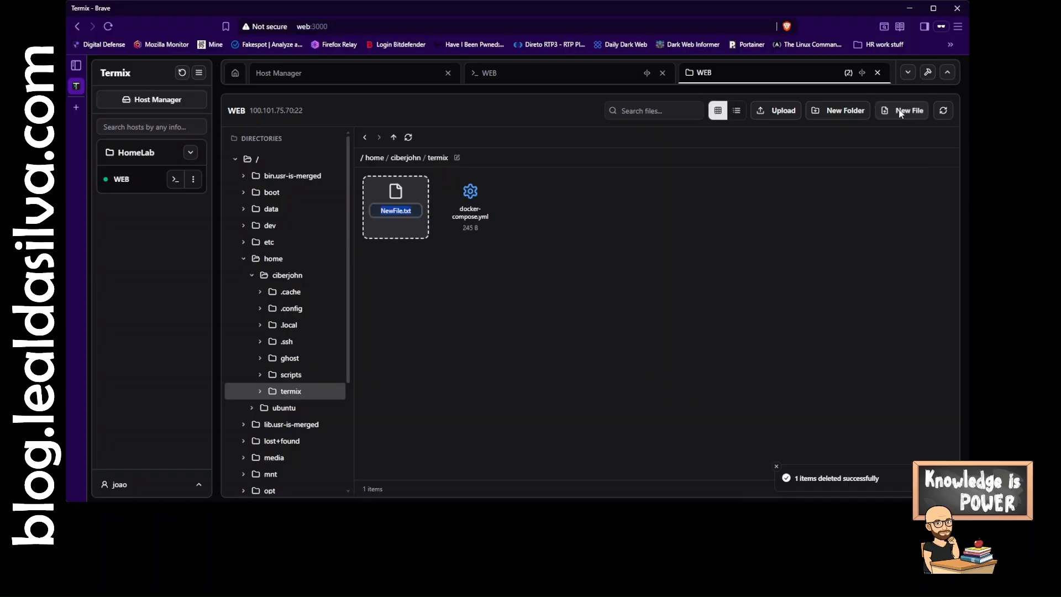
pyautogui.click(438, 366)
pyautogui.rightClick(399, 199)
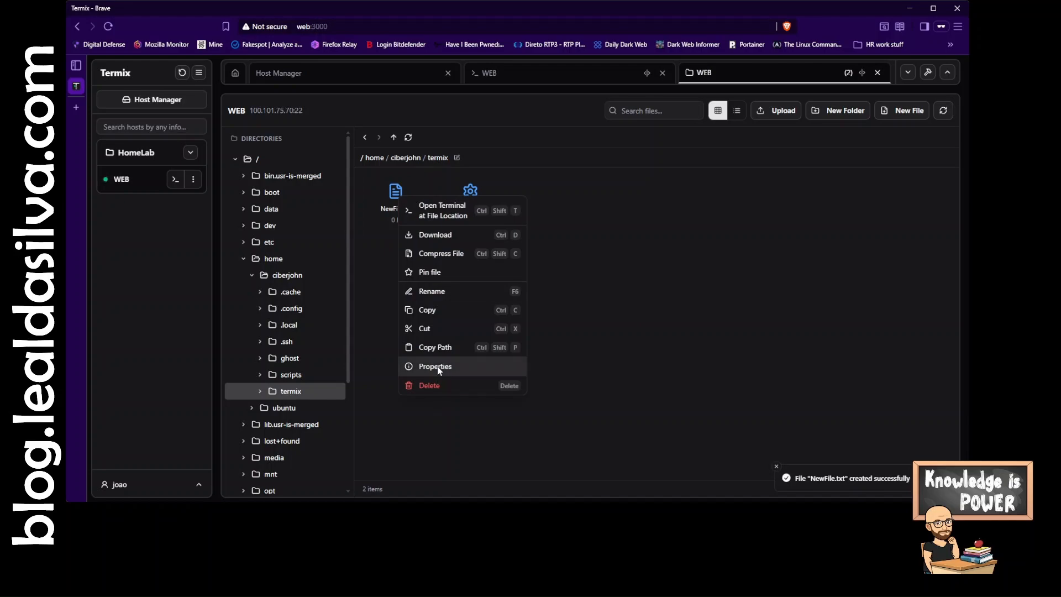
pyautogui.click(442, 290)
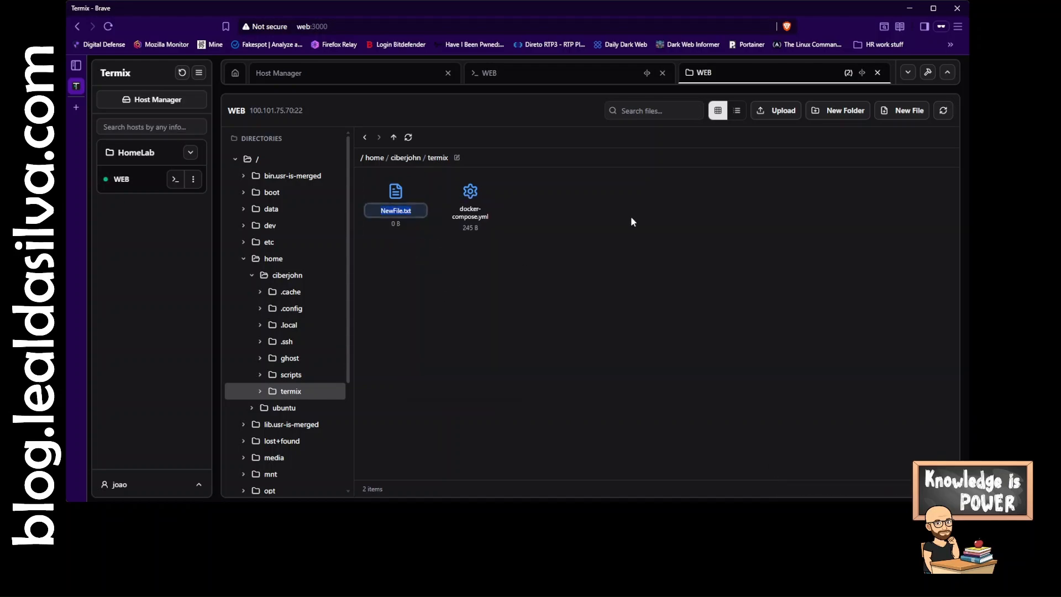
pyautogui.press('End')
pyautogui.press('BackSpace')
pyautogui.press('BackSpace')
pyautogui.press('BackSpace')
pyautogui.press('BackSpace')
pyautogui.write('.md')
pyautogui.press('Return')
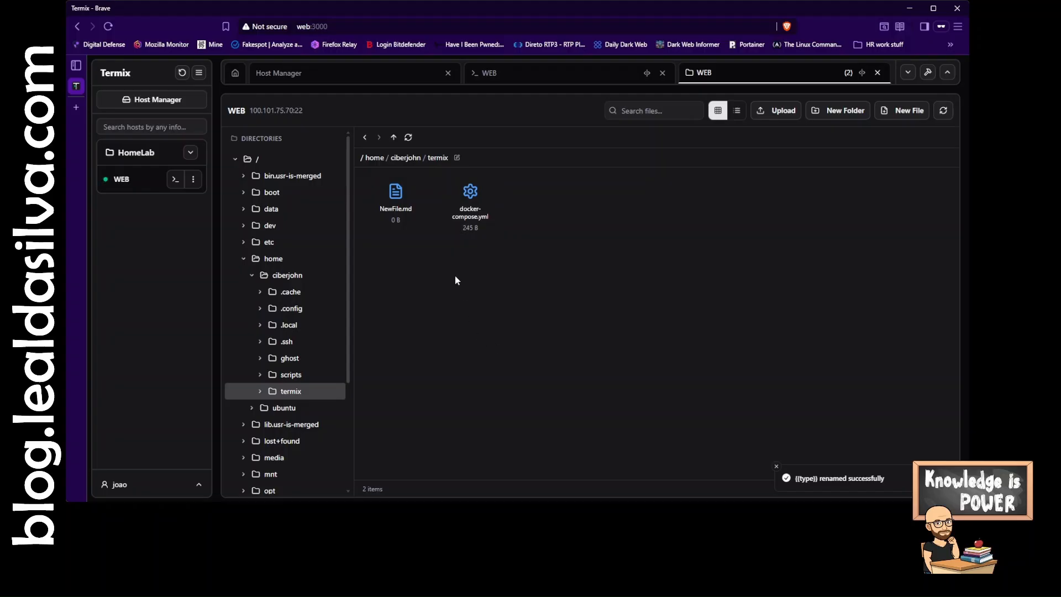
# - Delete NewFile.md, confirming the permanent deletion
pyautogui.rightClick(395, 204)
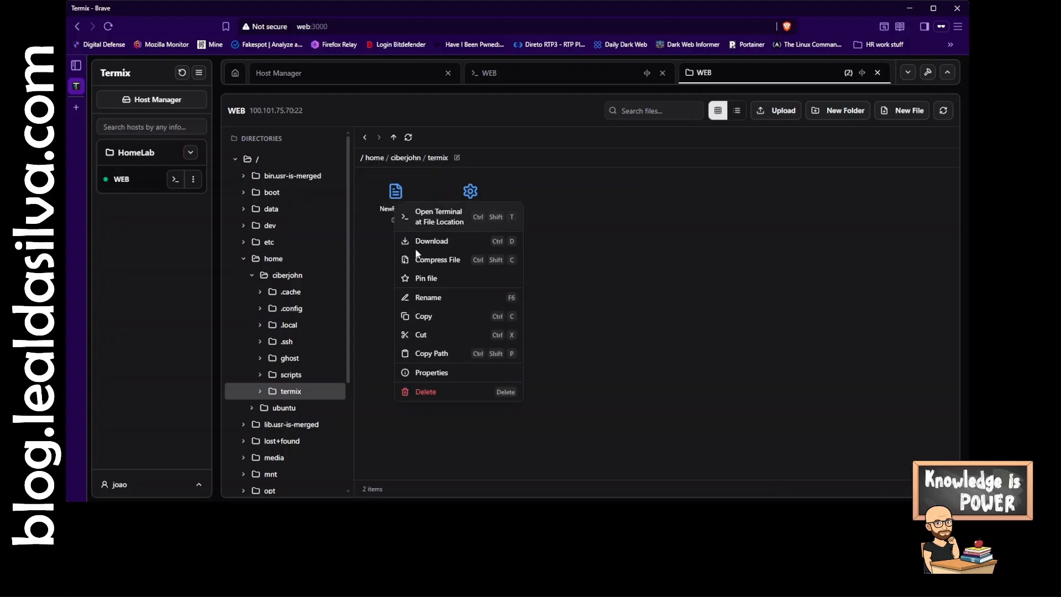
pyautogui.click(428, 392)
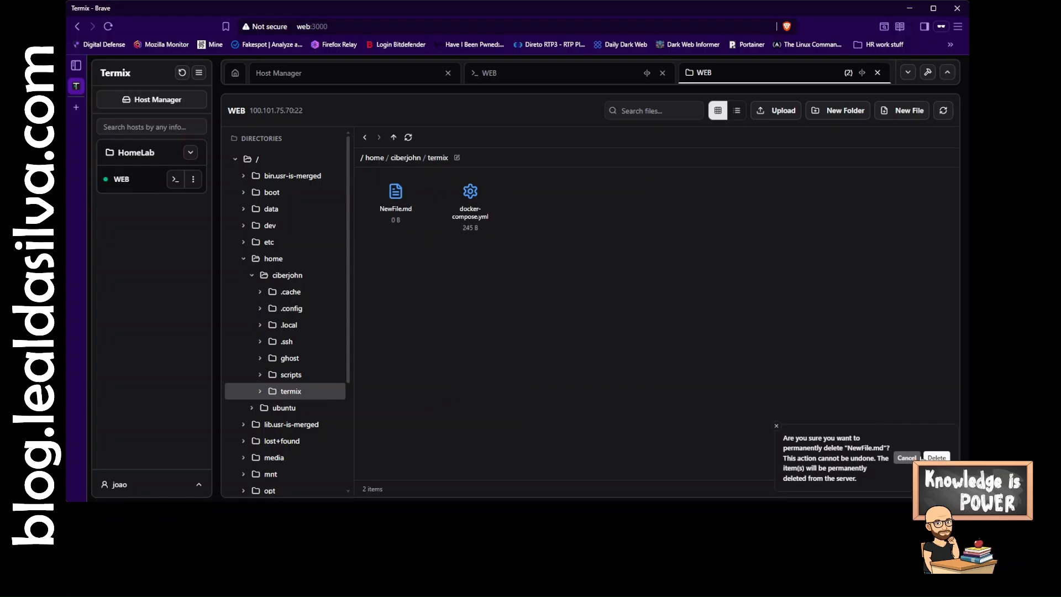
pyautogui.click(937, 458)
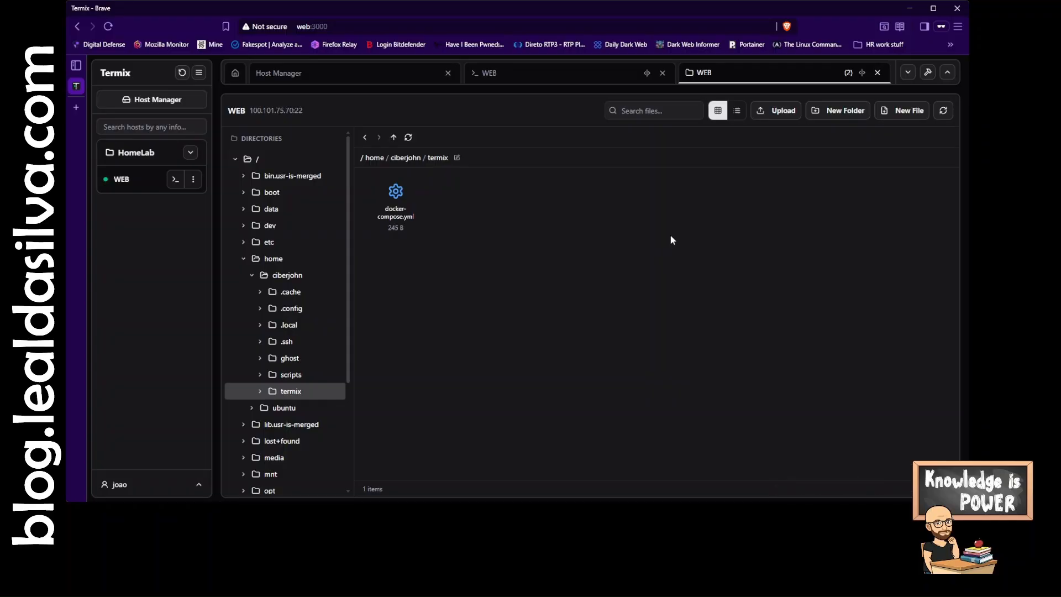
# - Upload project-manager.png into the termix folder and open it in the preview before closing it
pyautogui.click(775, 113)
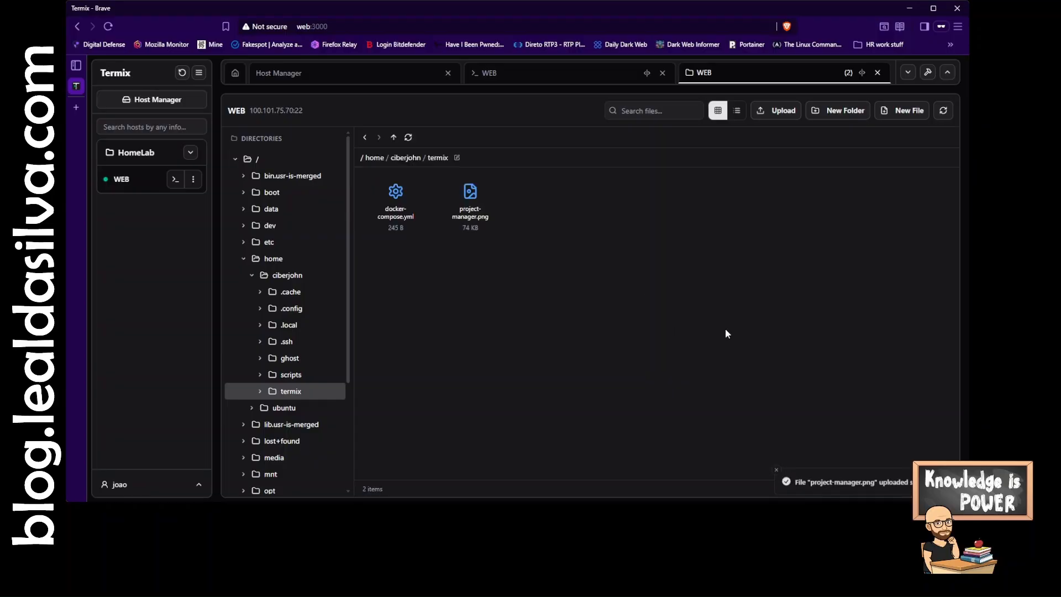
pyautogui.click(476, 193)
pyautogui.doubleClick(471, 193)
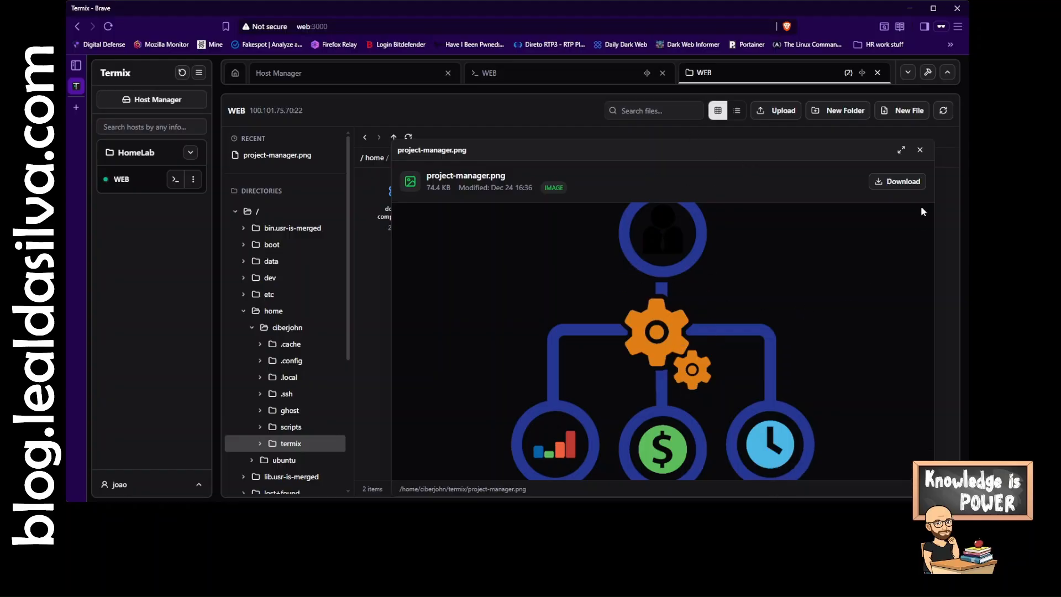
pyautogui.click(920, 150)
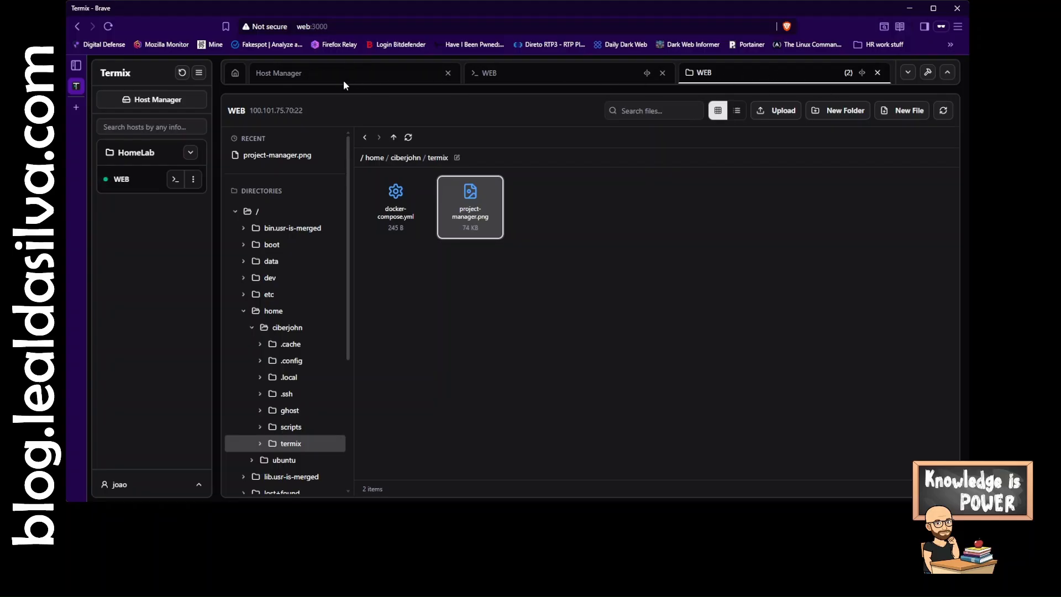
# - Open the dashboard and Host Manager, then close the Host Manager tab
pyautogui.click(235, 73)
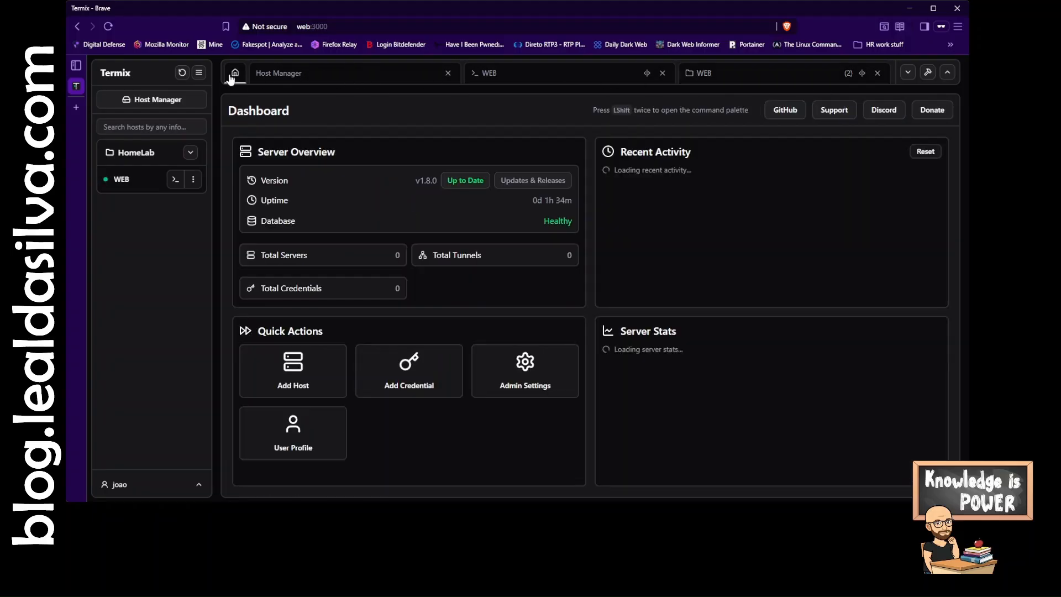
pyautogui.click(308, 78)
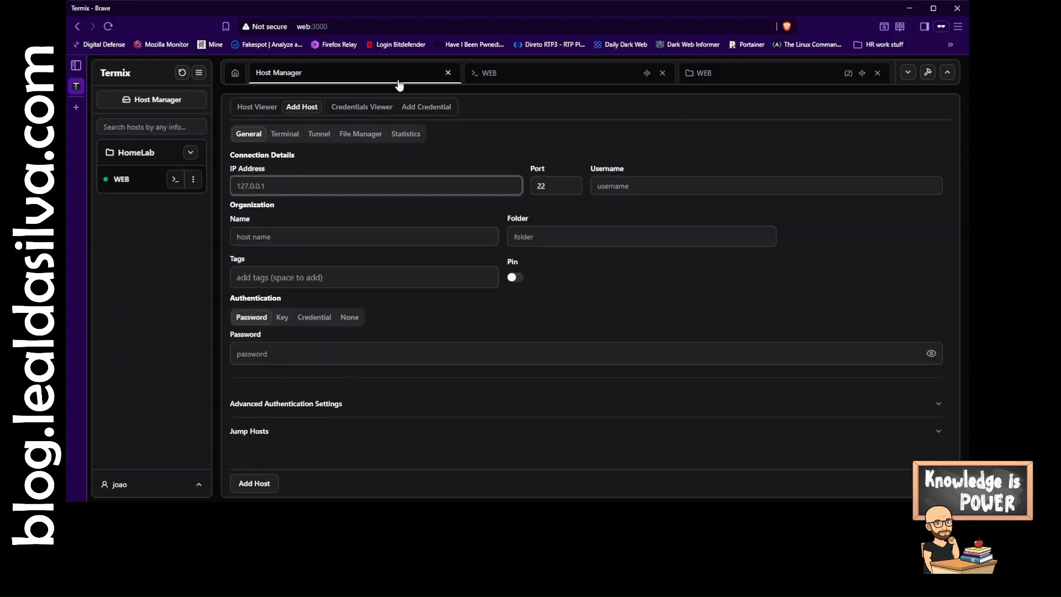
pyautogui.click(448, 73)
# - Close the WEB file manager tab
pyautogui.click(348, 77)
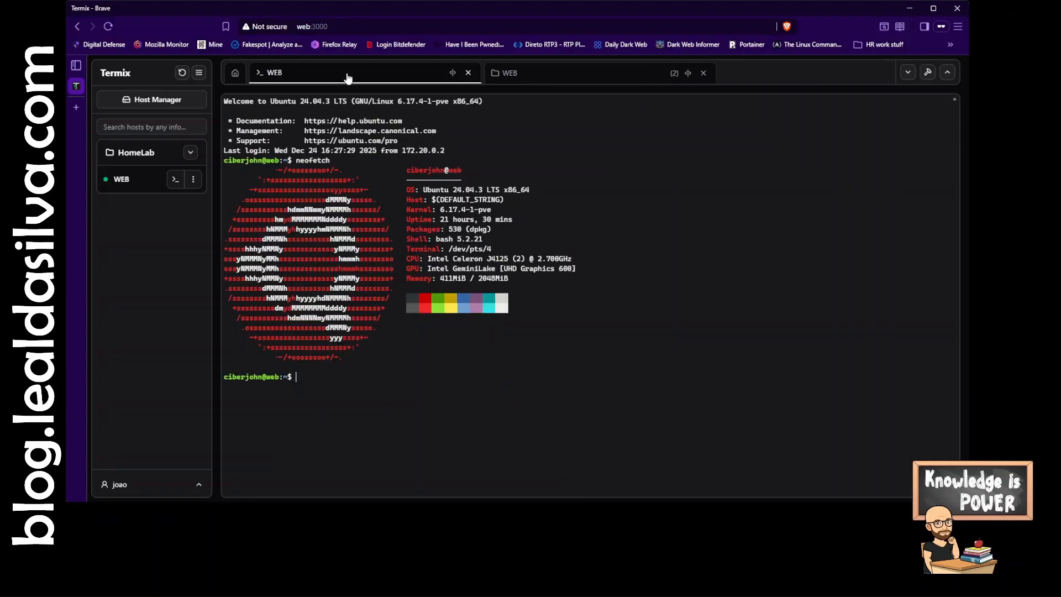
pyautogui.click(577, 76)
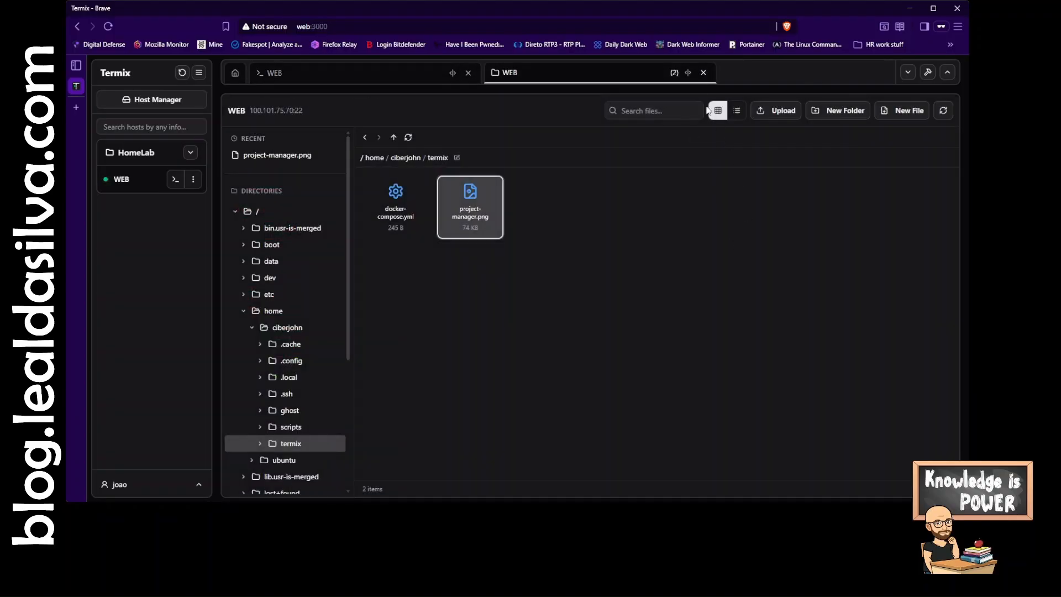
pyautogui.click(703, 72)
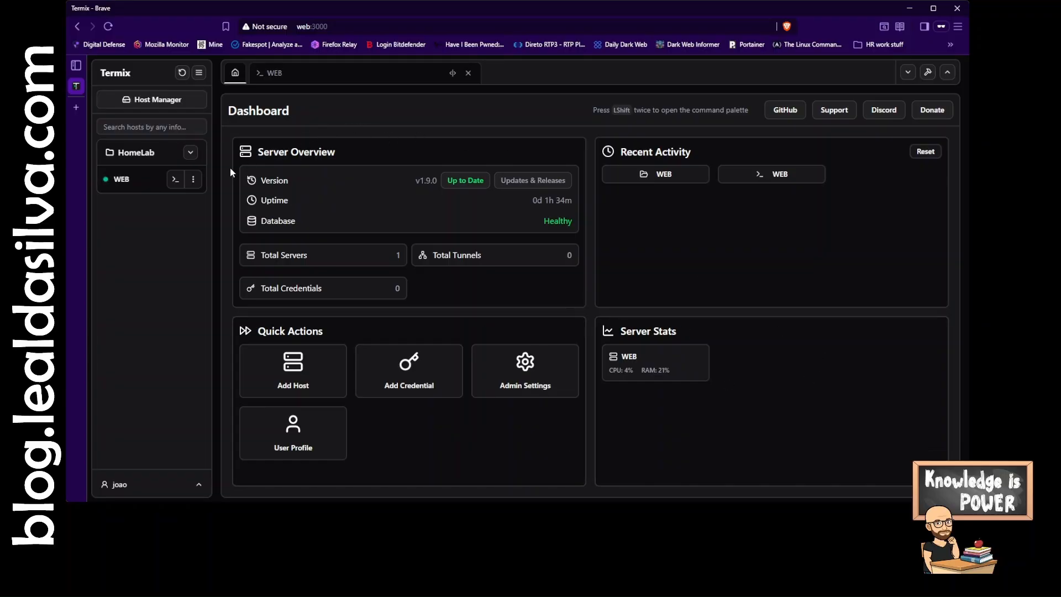
# - Open the WEB host's server details, refresh its status and review the CPU, memory, disk and login statistics
pyautogui.click(194, 180)
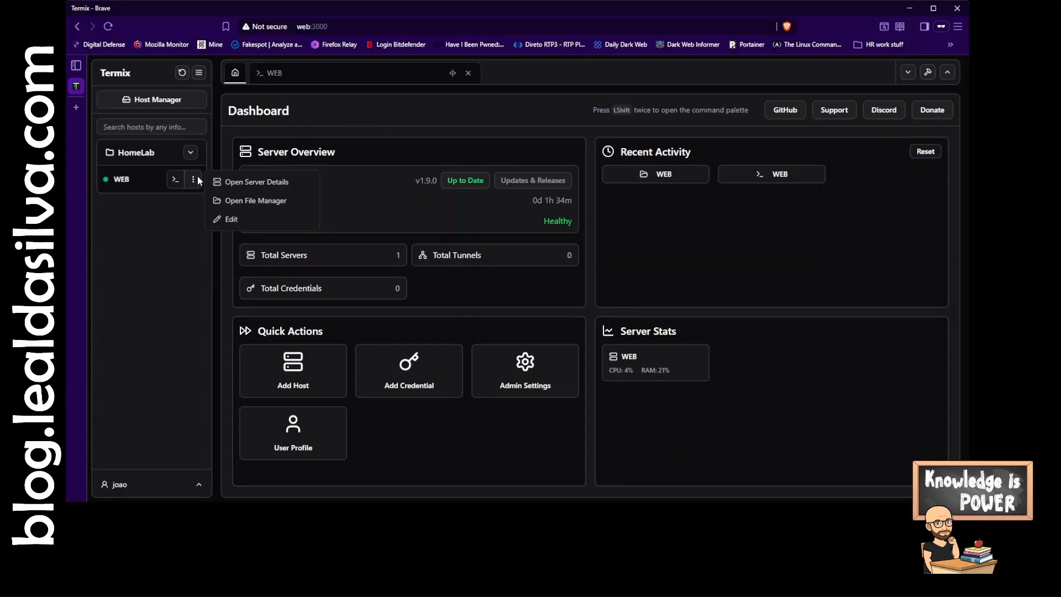
pyautogui.click(191, 222)
pyautogui.click(193, 180)
pyautogui.click(238, 184)
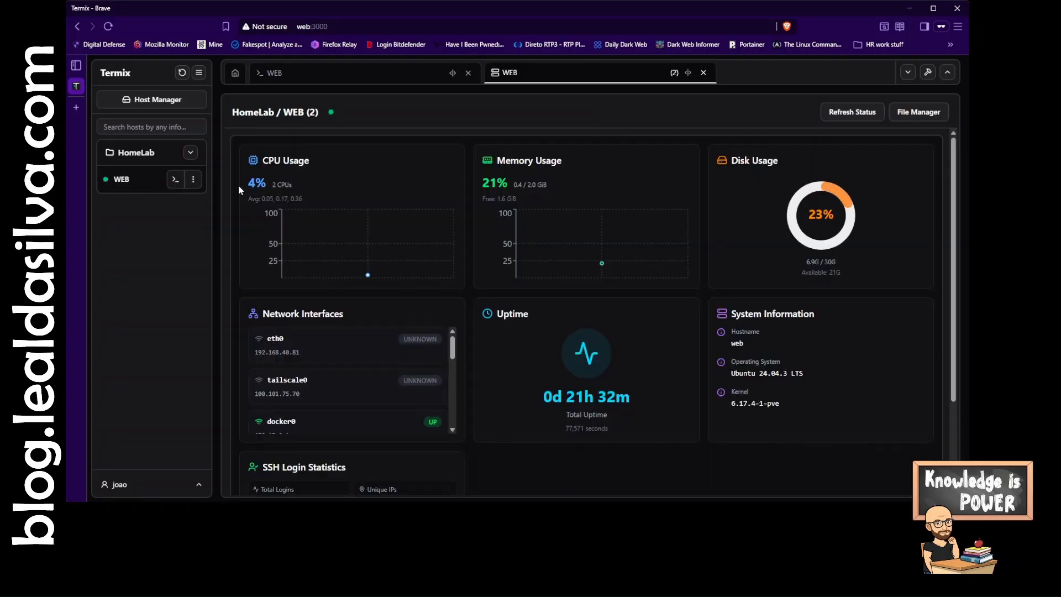
pyautogui.click(862, 116)
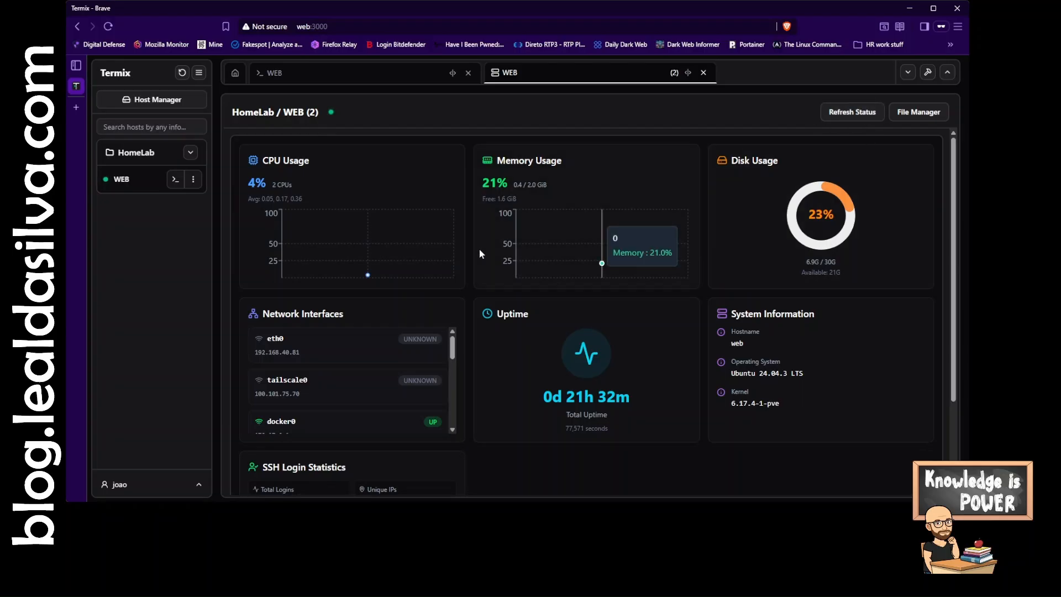
pyautogui.scroll(-2, 522, 426)
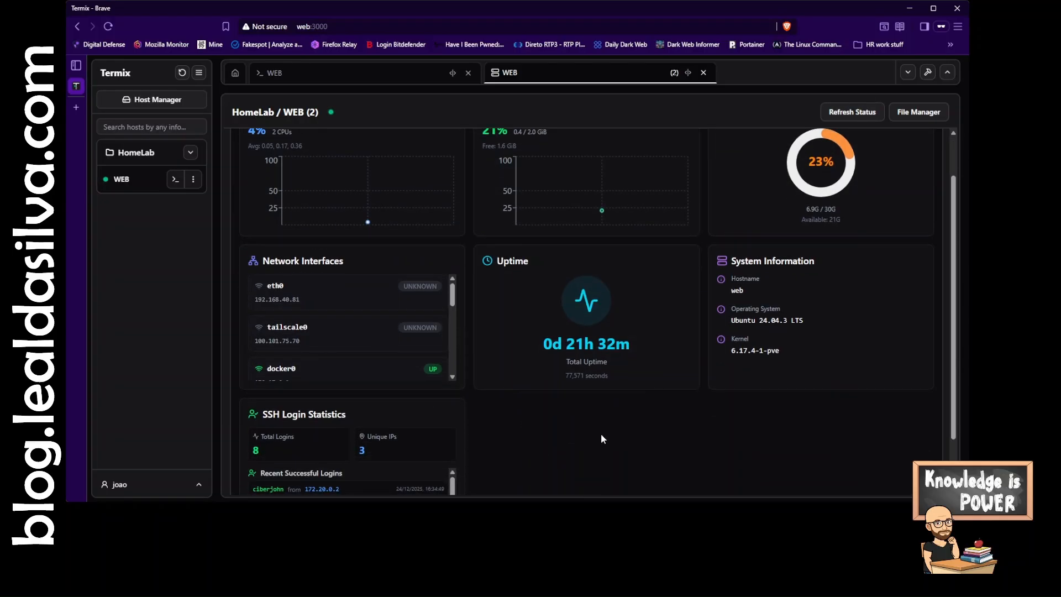
pyautogui.scroll(2, 601, 439)
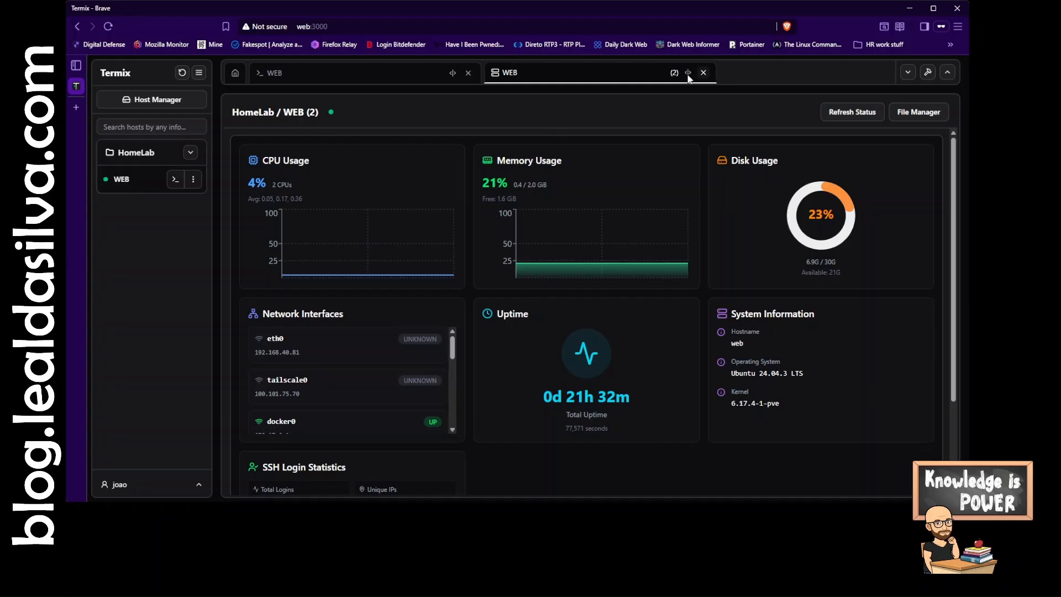
# - Close the WEB server details tab and return to the WEB terminal
pyautogui.click(310, 80)
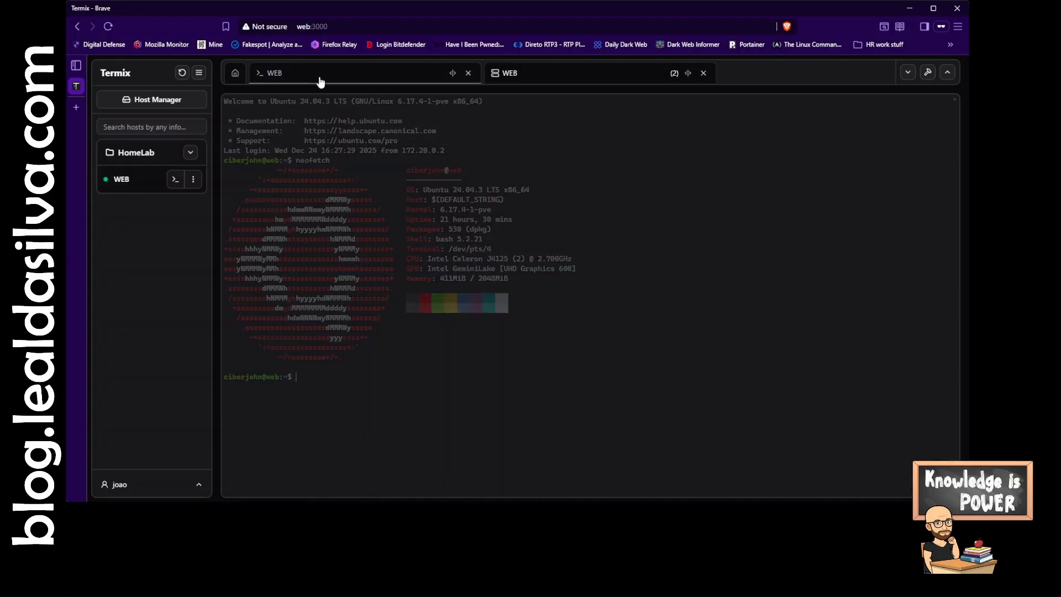
pyautogui.click(542, 79)
pyautogui.click(704, 73)
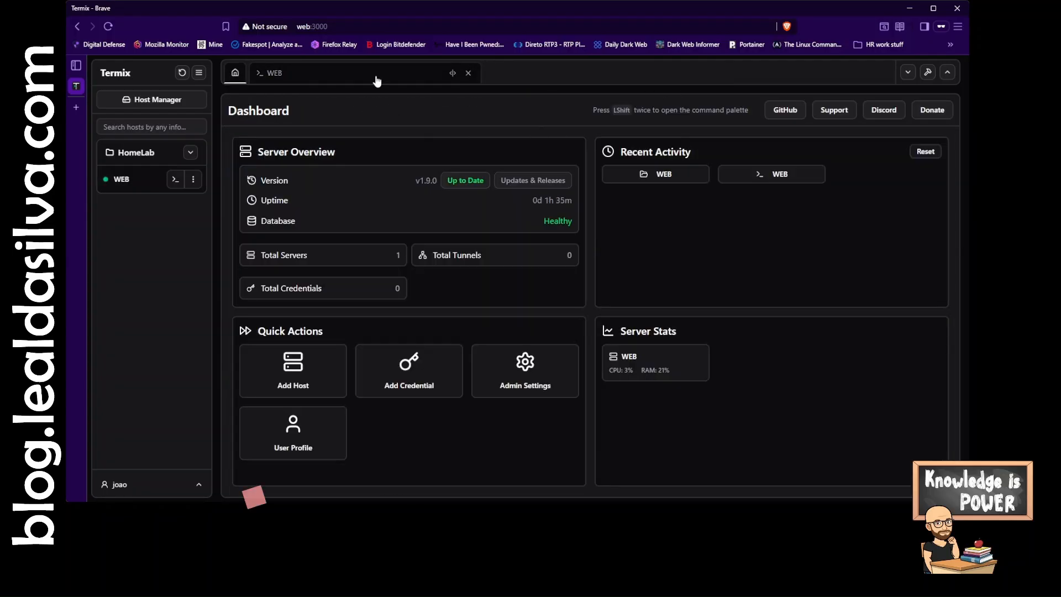
pyautogui.click(375, 76)
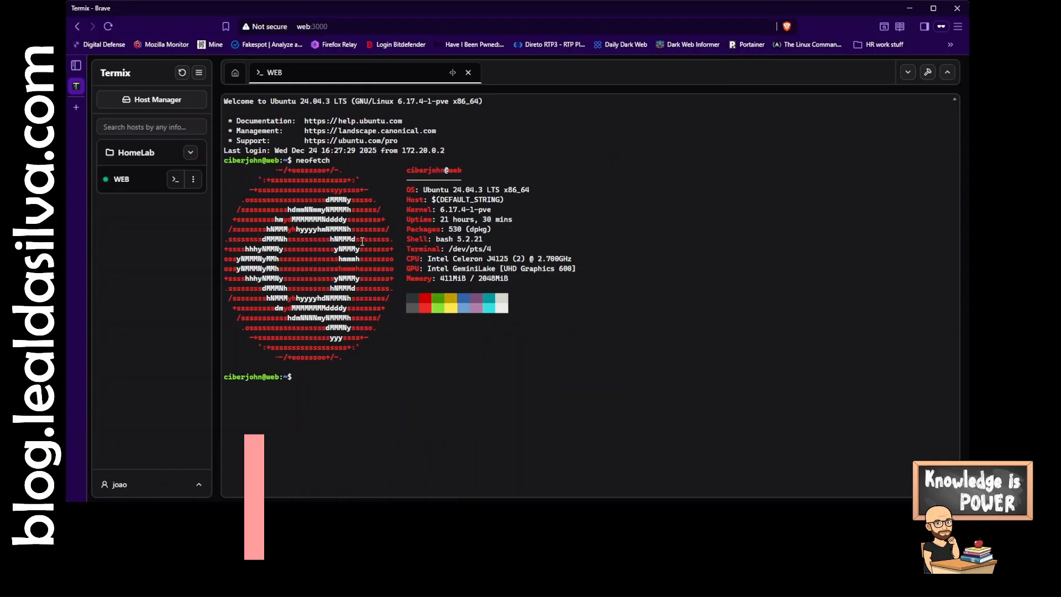
# - Open a second terminal session to the WEB host
pyautogui.click(177, 181)
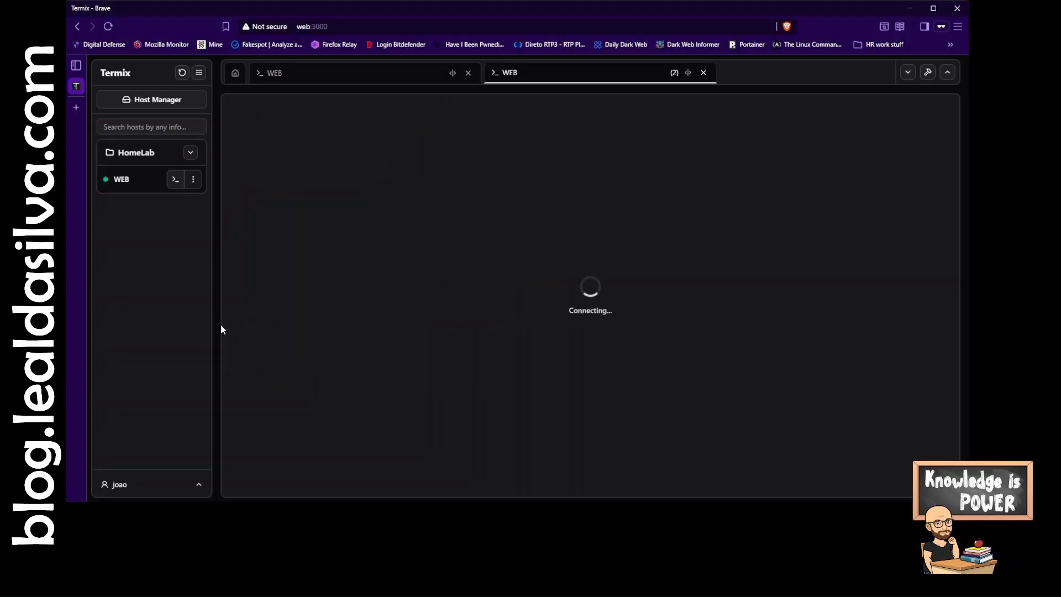
pyautogui.click(381, 74)
pyautogui.click(515, 75)
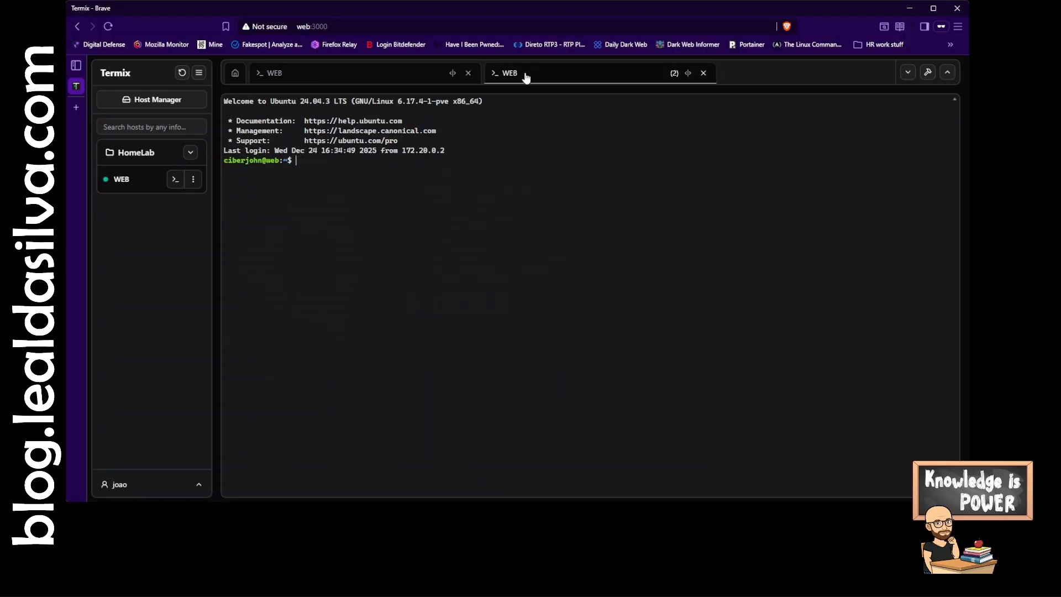
# - View the list of open tabs
pyautogui.click(908, 73)
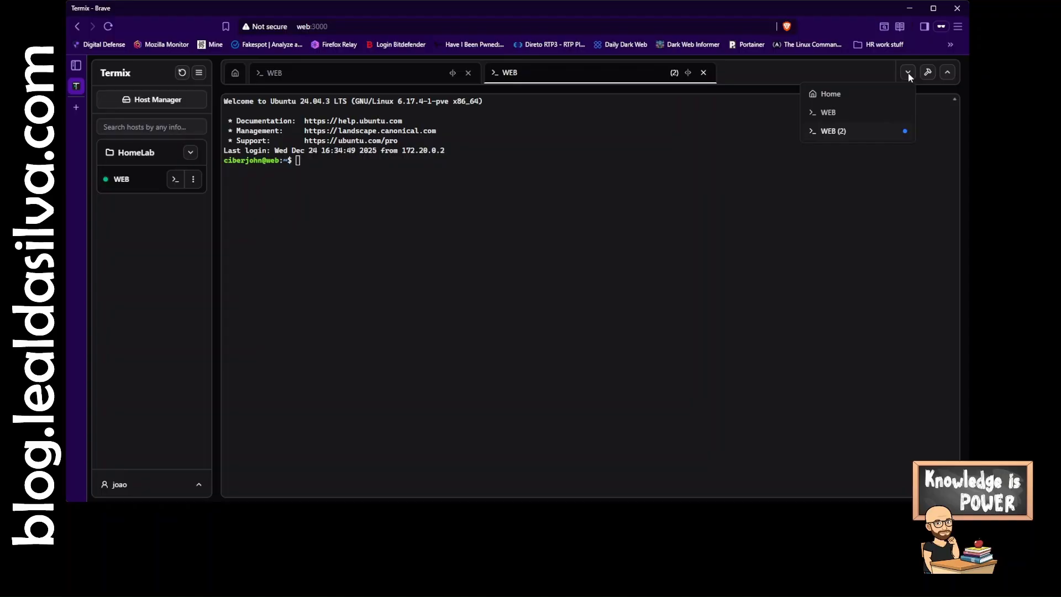
pyautogui.click(907, 72)
pyautogui.click(908, 71)
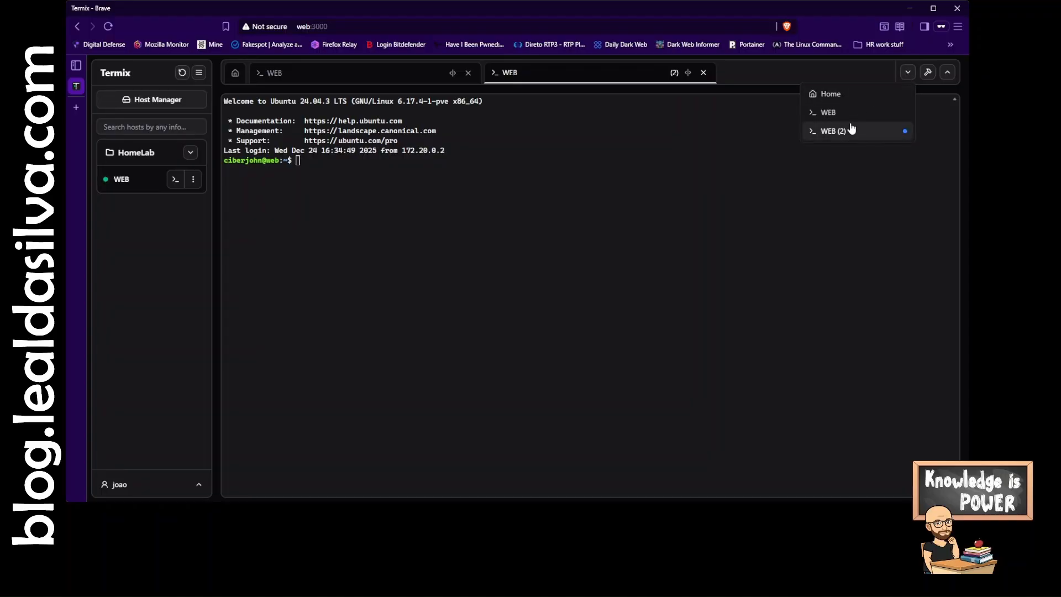
pyautogui.click(701, 183)
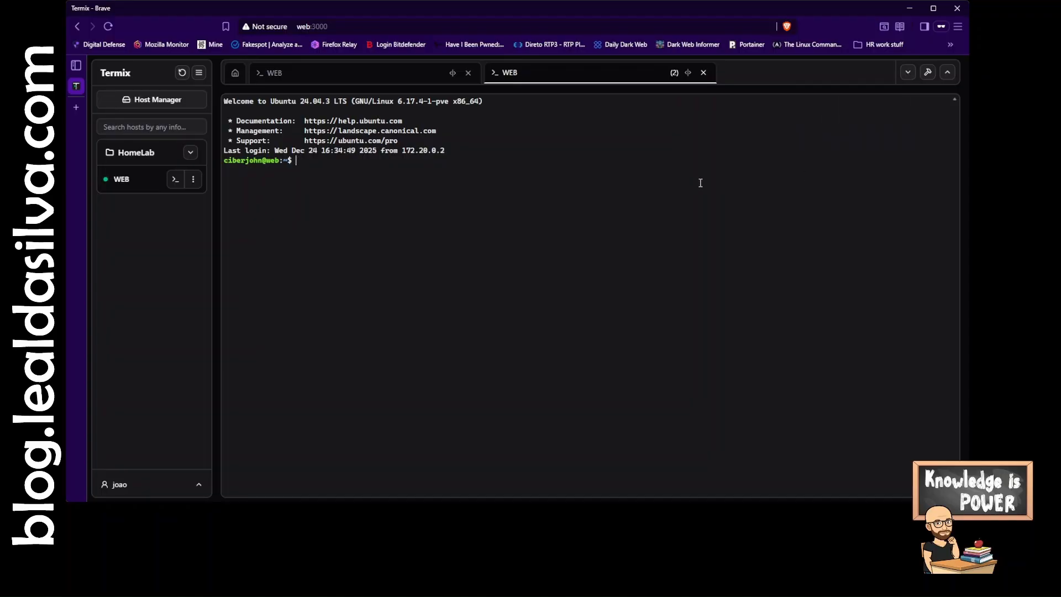
# - Open the Tools panel and switch to its Split Screen section
pyautogui.click(928, 73)
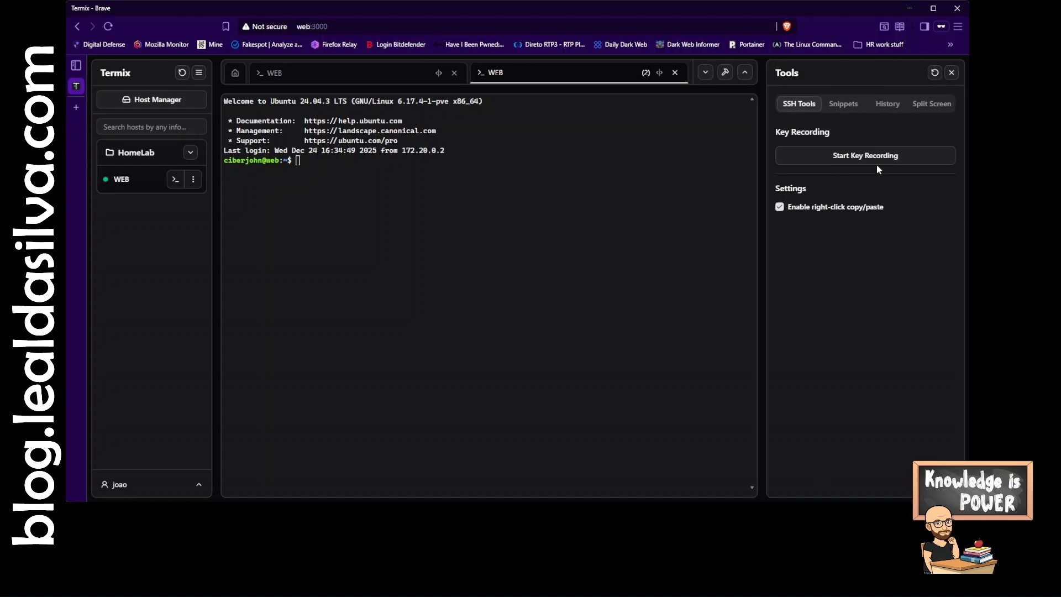
pyautogui.click(934, 105)
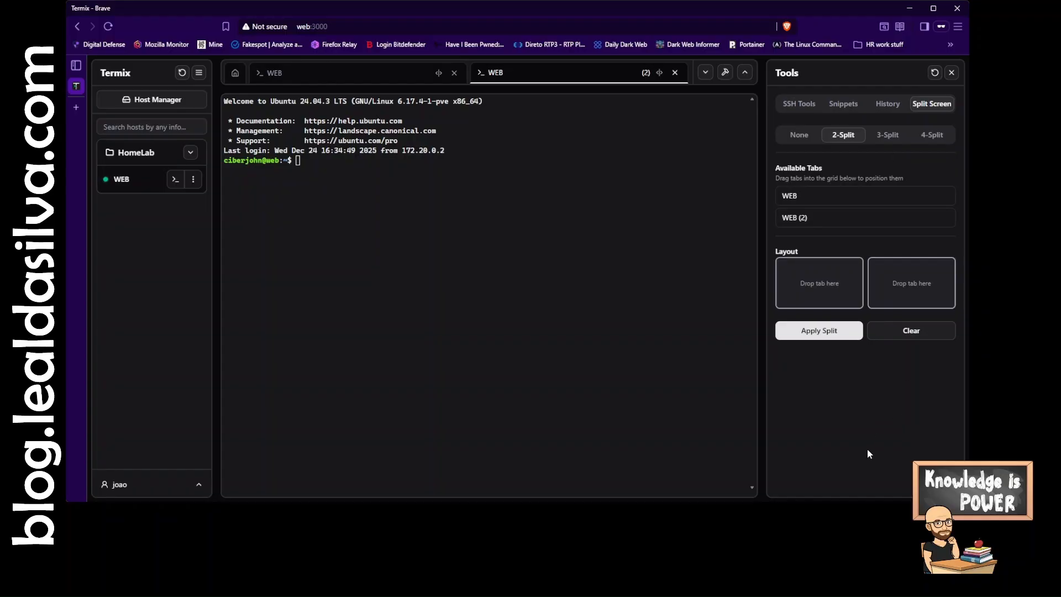
# - Place the WEB and WEB (2) tabs into the two layout slots and apply the 2-split view
pyautogui.moveTo(802, 195); pyautogui.dragTo(825, 272)
pyautogui.moveTo(801, 217); pyautogui.dragTo(908, 277)
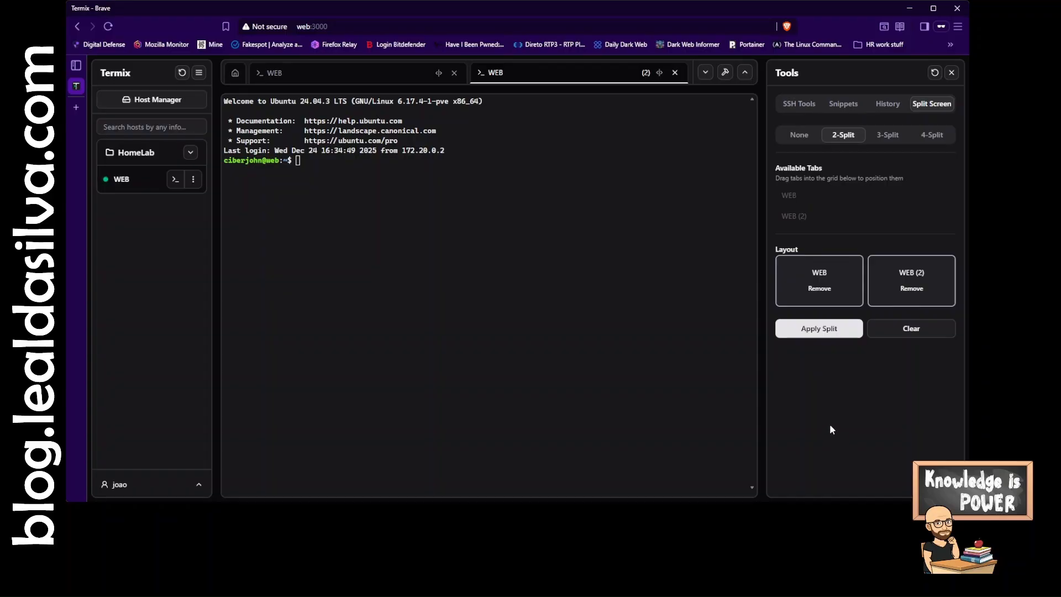
pyautogui.click(821, 340)
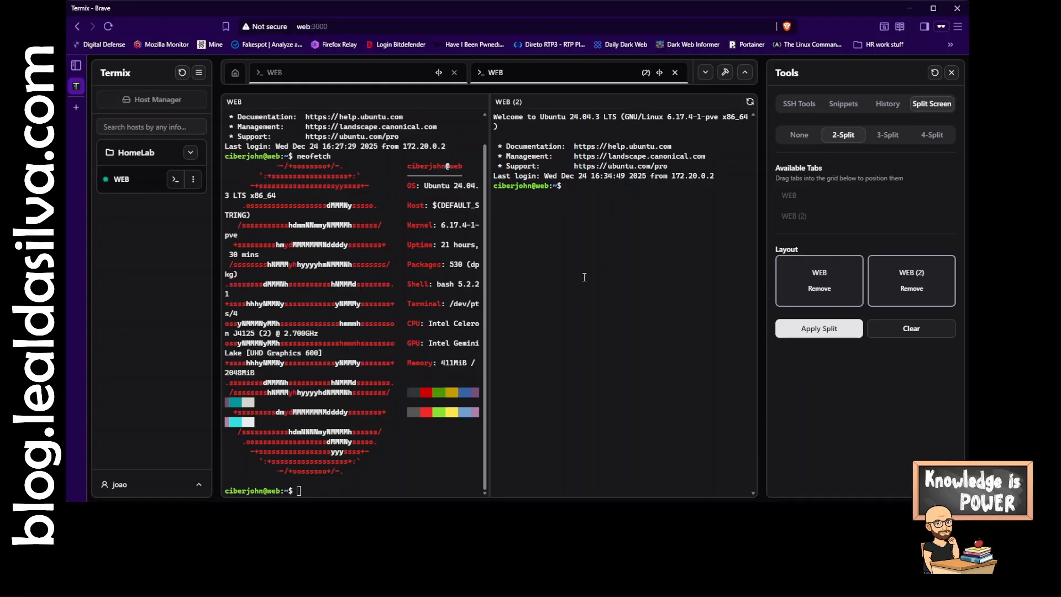
# - Run top in the second WEB session and quit it
pyautogui.write('top')
pyautogui.press('Return')
pyautogui.press('q')
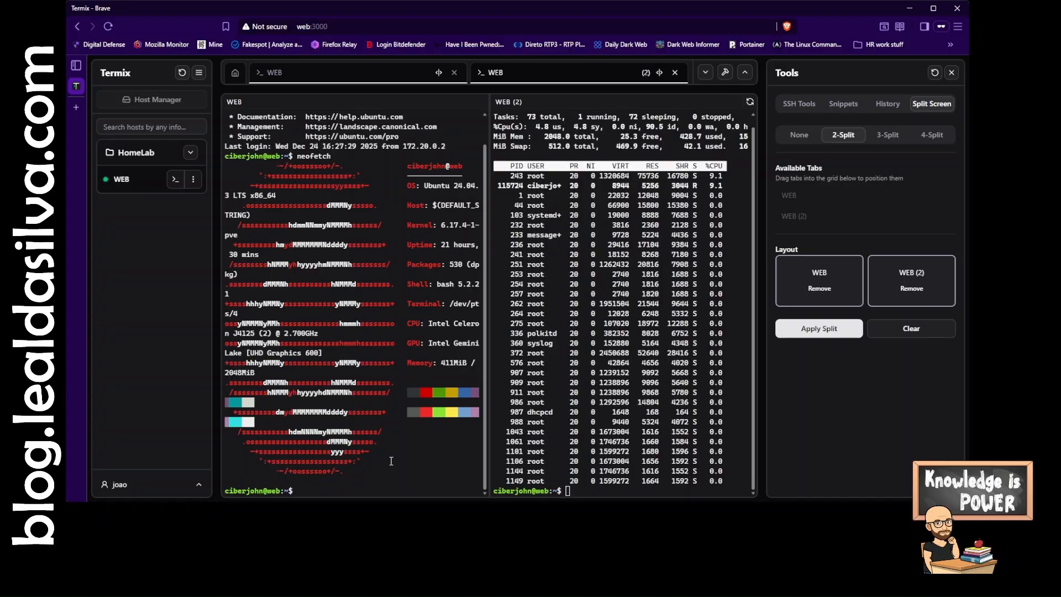
# - Ping google.com with 2 packets from the first WEB session
pyautogui.write('ping -c 2 google.com')
pyautogui.press('Return')
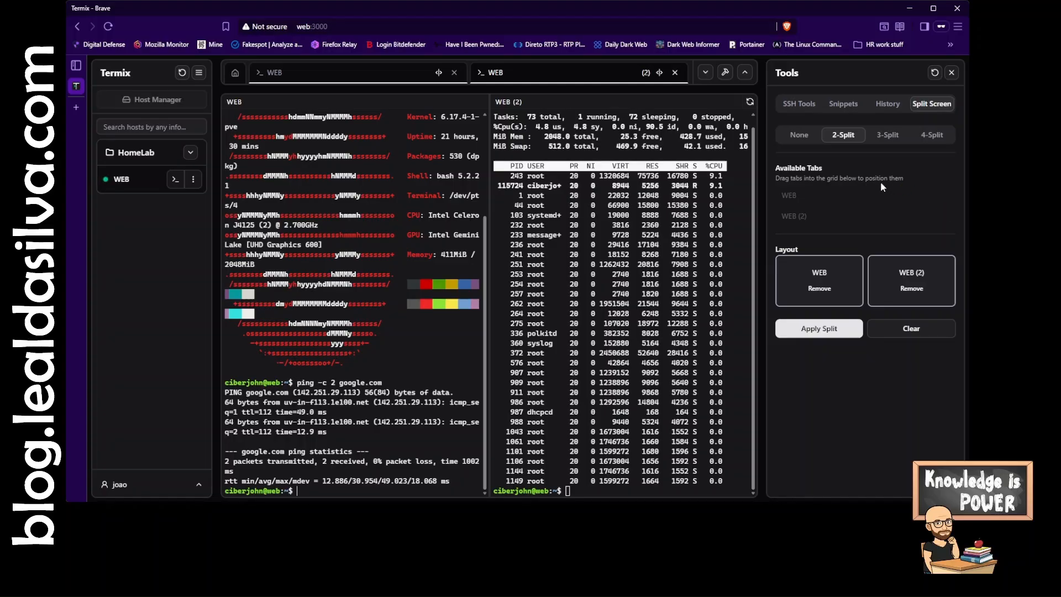
# - Start key recording in SSH Tools and select both WEB and WEB (2) as target terminals
pyautogui.click(799, 105)
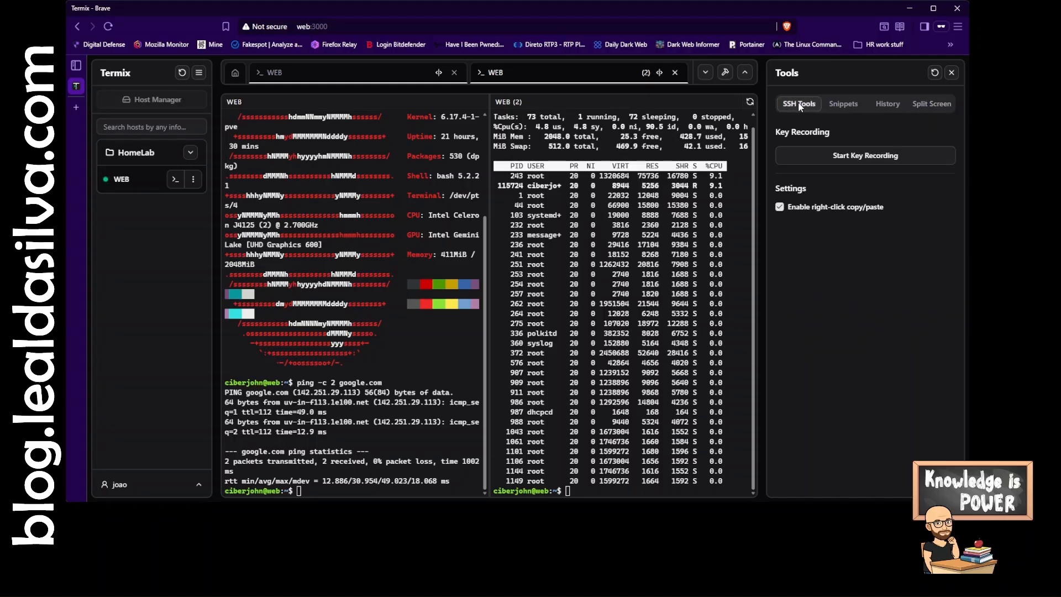
pyautogui.click(872, 157)
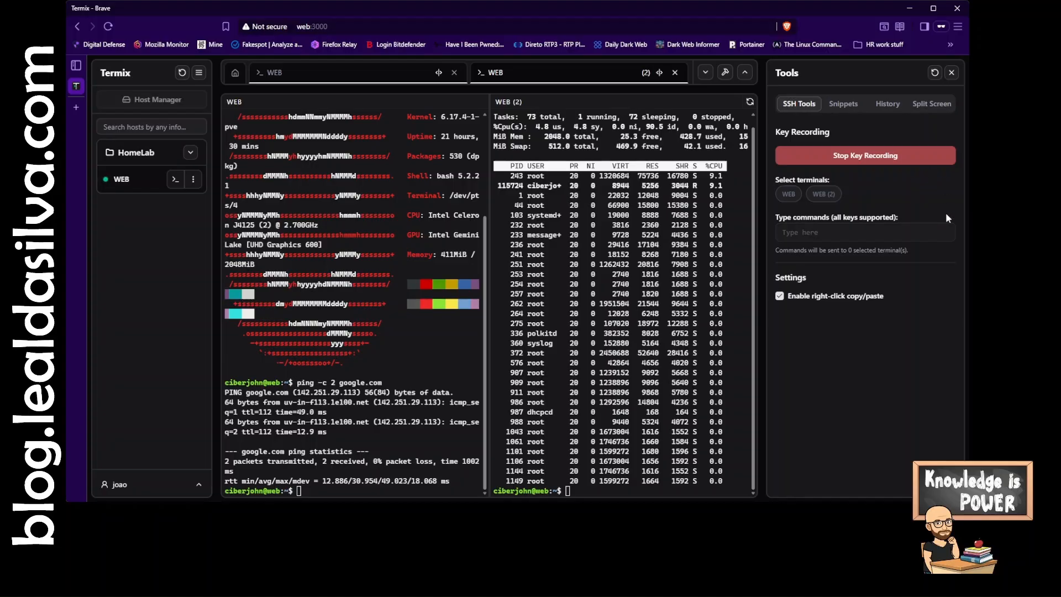
pyautogui.click(788, 195)
pyautogui.click(788, 199)
pyautogui.click(823, 194)
pyautogui.click(790, 196)
pyautogui.click(826, 232)
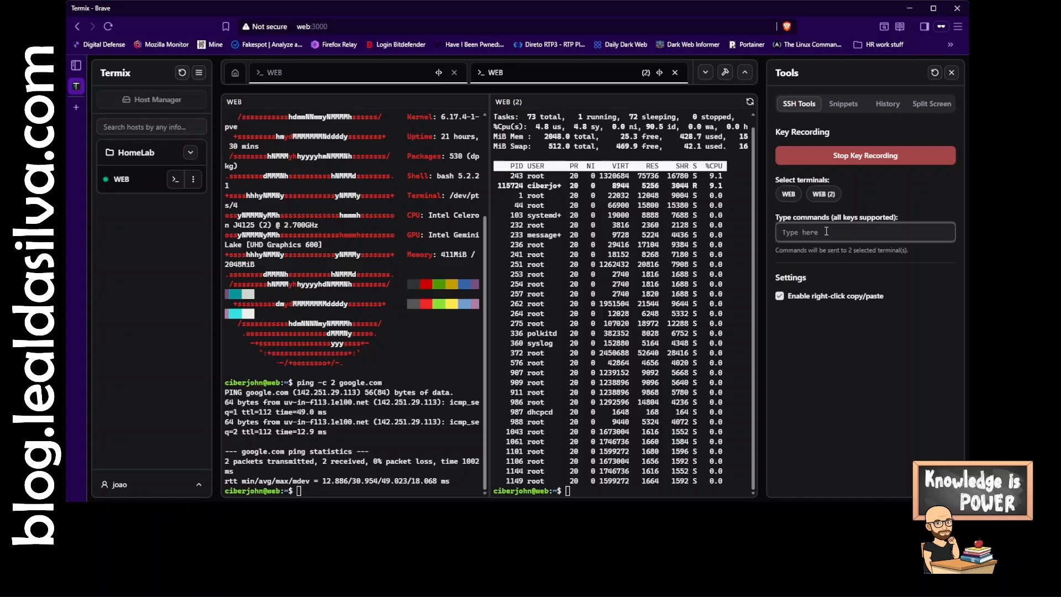
# - Broadcast clear, neofetch and clear again to both selected terminals
pyautogui.write('clear')
pyautogui.press('Return')
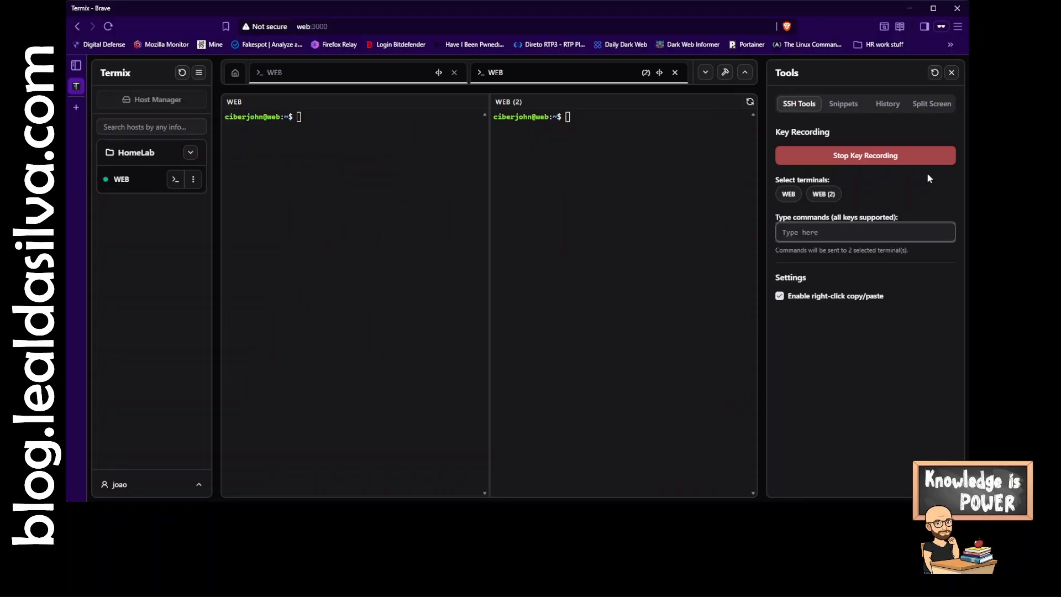
pyautogui.write('neofetch')
pyautogui.press('Return')
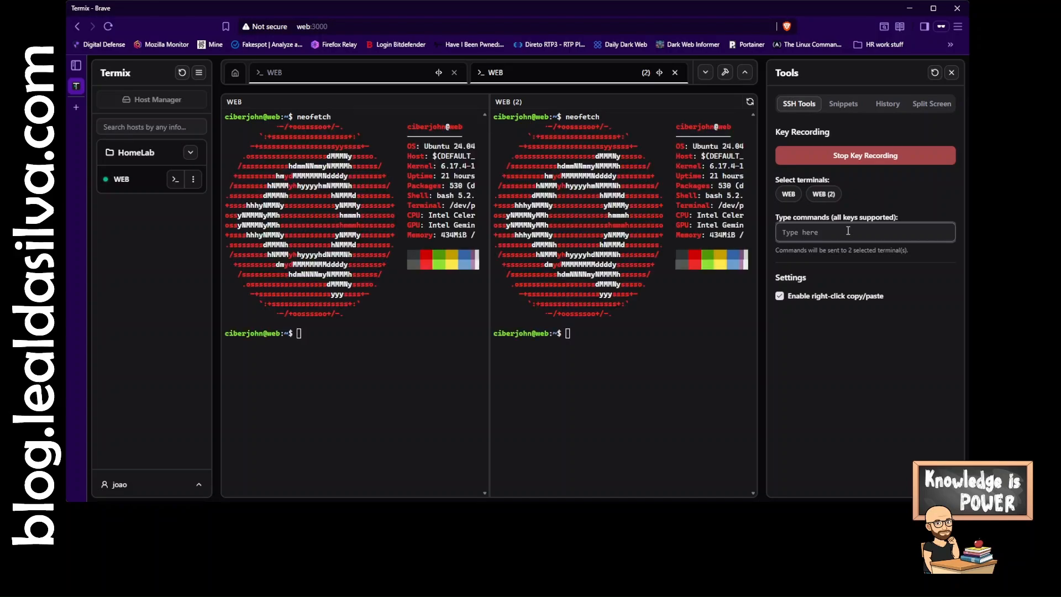
pyautogui.write('clear')
pyautogui.press('Return')
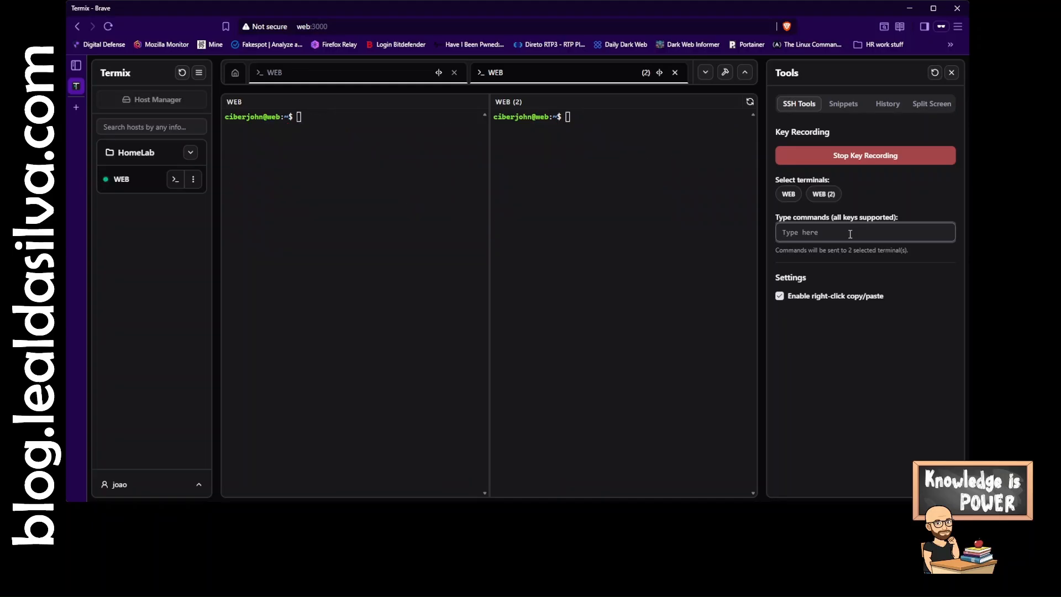
# - Deselect WEB (2) and broadcast neofetch only to the WEB terminal
pyautogui.click(825, 196)
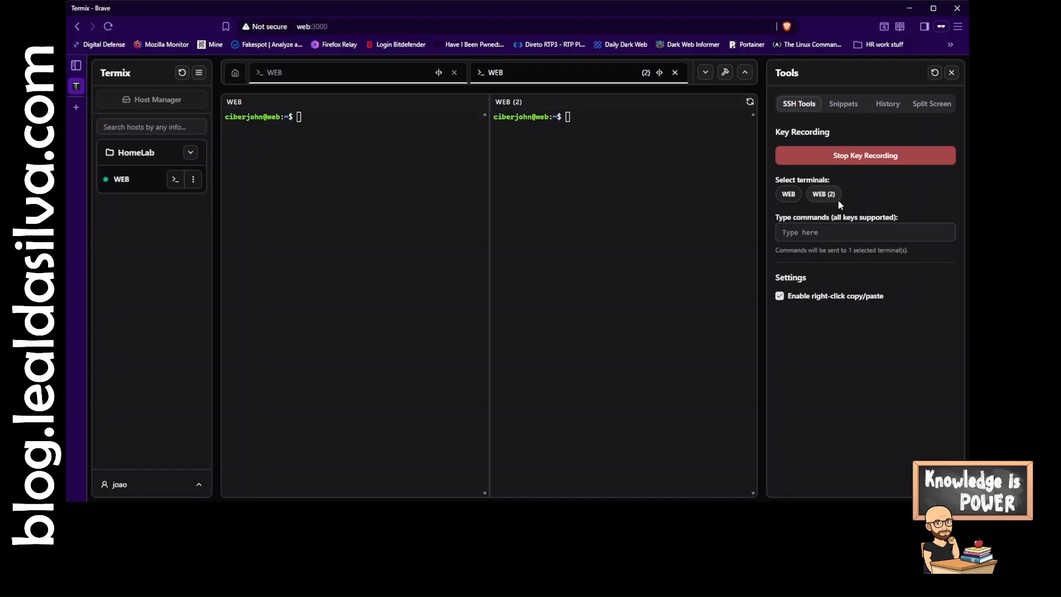
pyautogui.click(839, 234)
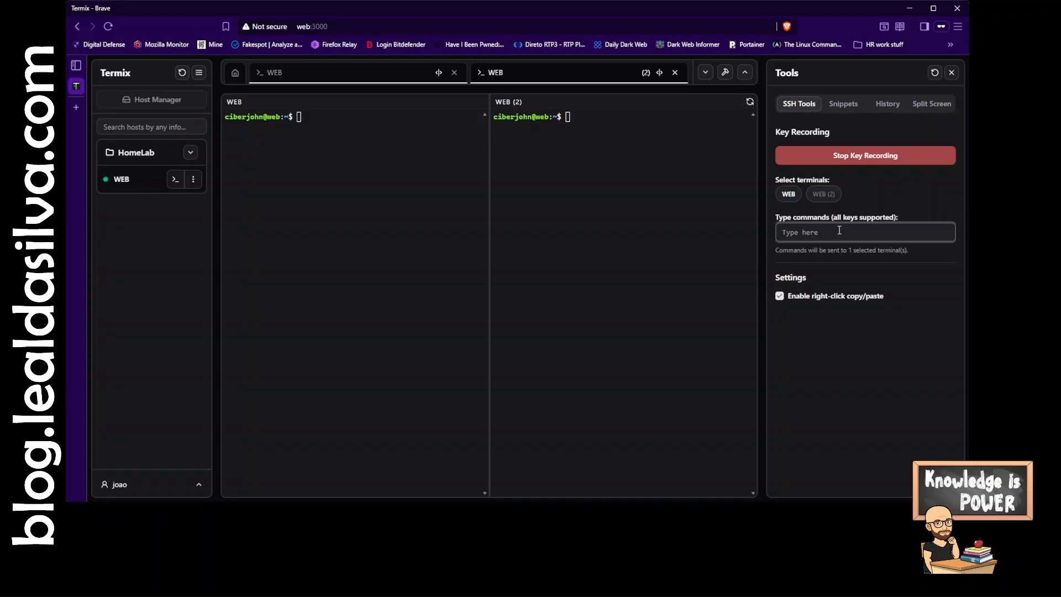
pyautogui.write('neofetch')
pyautogui.press('Return')
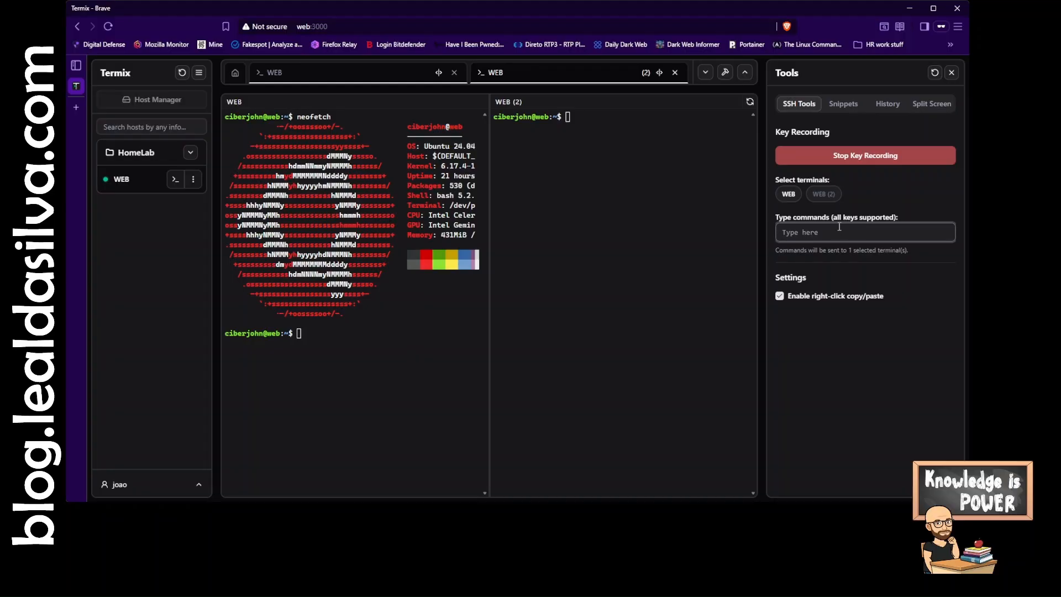
# - Reselect both terminals, broadcast clear to them, and stop key recording
pyautogui.click(792, 193)
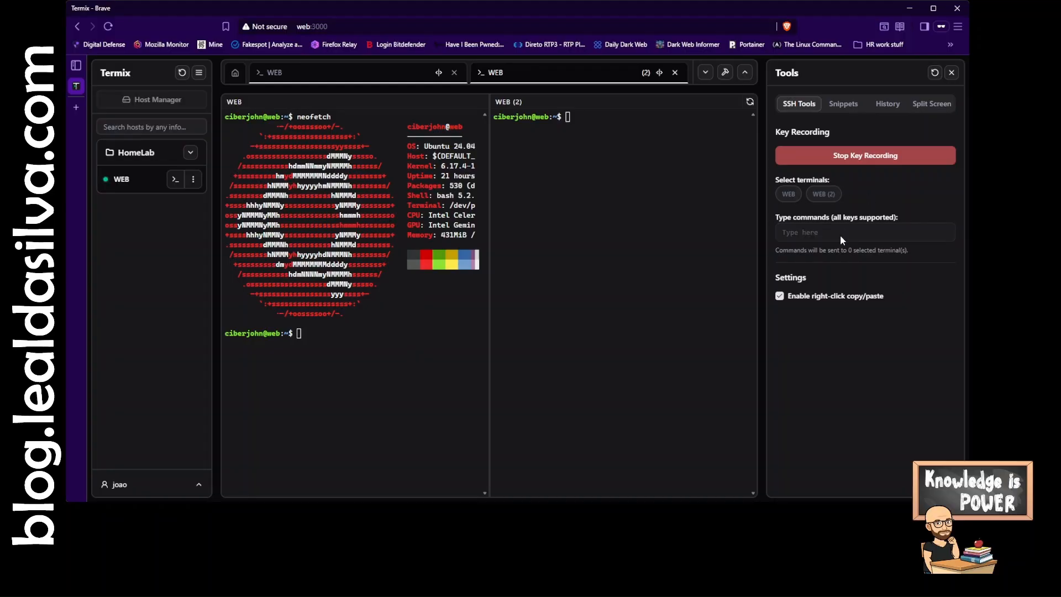
pyautogui.click(789, 194)
pyautogui.click(824, 194)
pyautogui.click(846, 229)
pyautogui.write('clear')
pyautogui.press('Return')
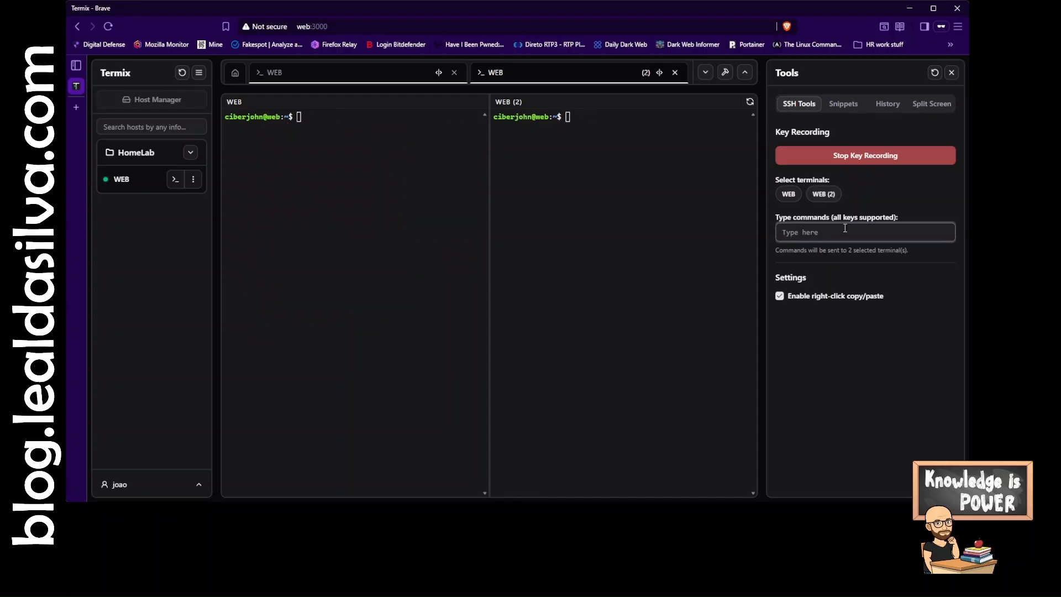
pyautogui.click(875, 161)
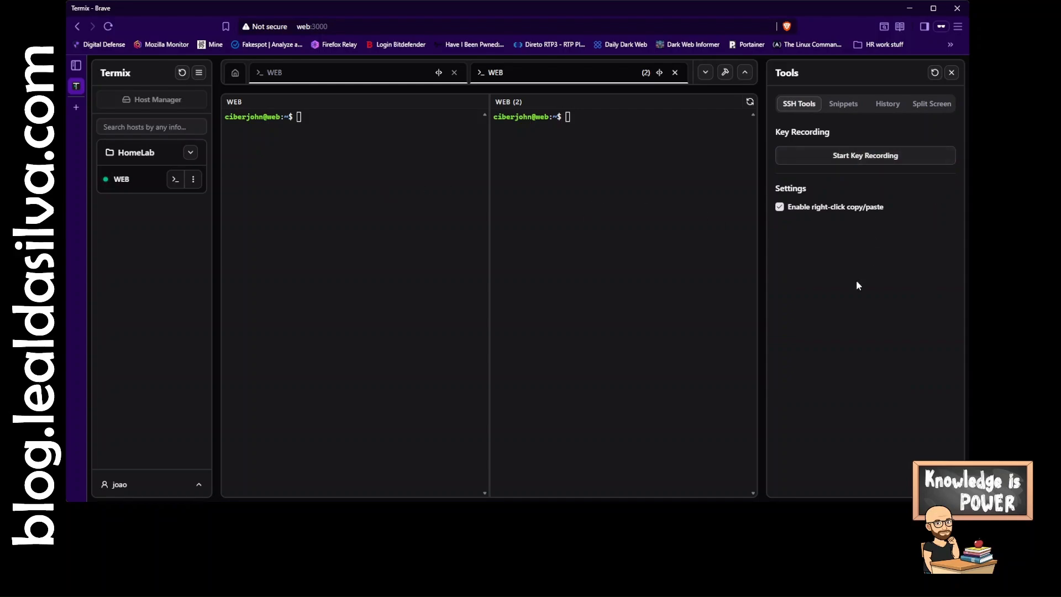
# - Open the Snippets section and collapse the Docker Commands and Network Commands folders
pyautogui.click(847, 105)
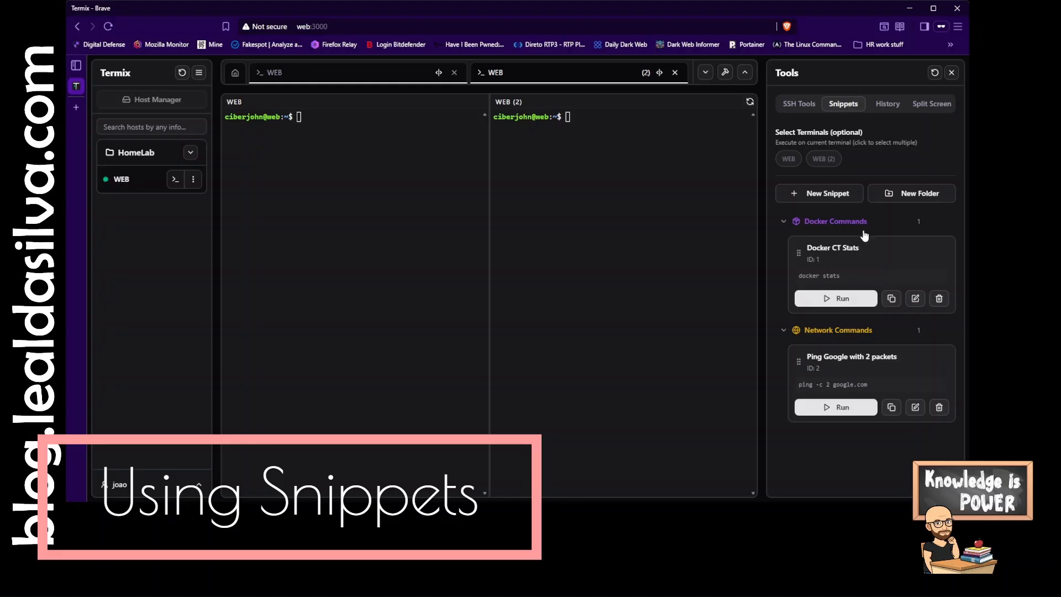
pyautogui.click(785, 222)
pyautogui.click(783, 250)
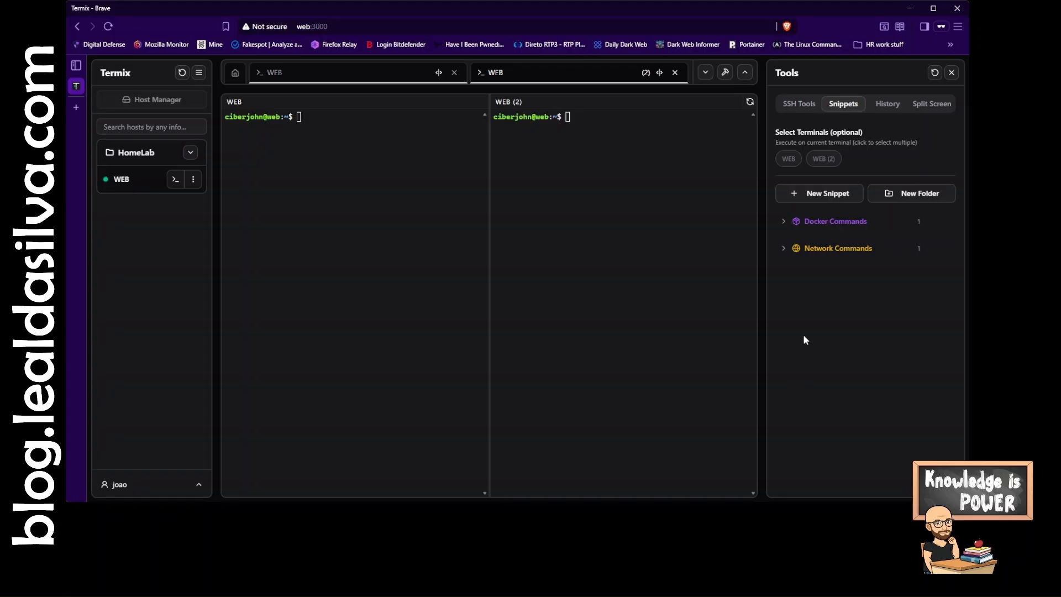
# - Create a snippet folder named Nice tools with a yellow colour and the archive-box icon
pyautogui.click(911, 199)
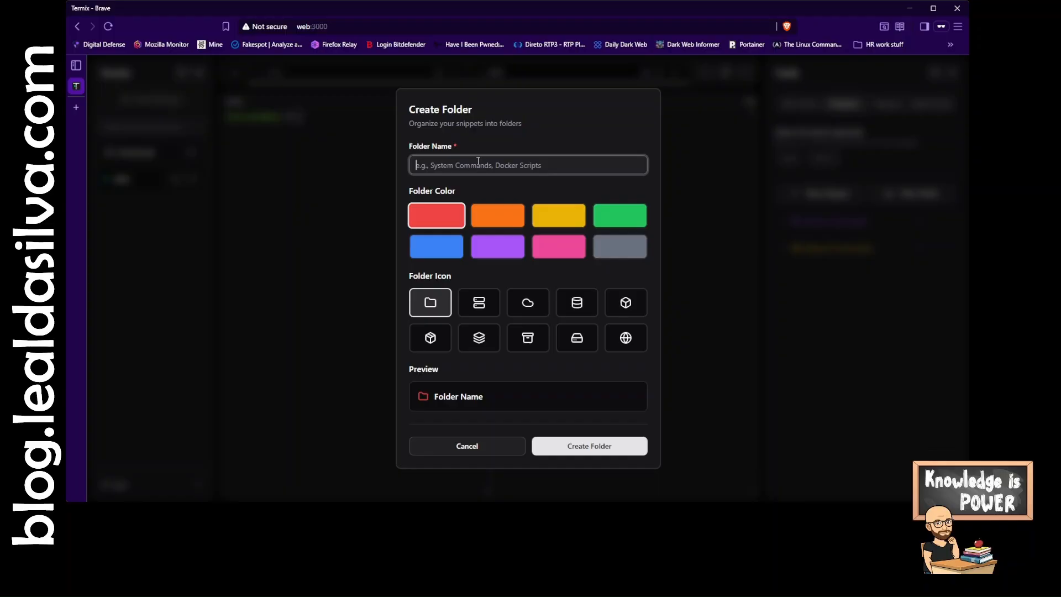
pyautogui.write('Nice tools')
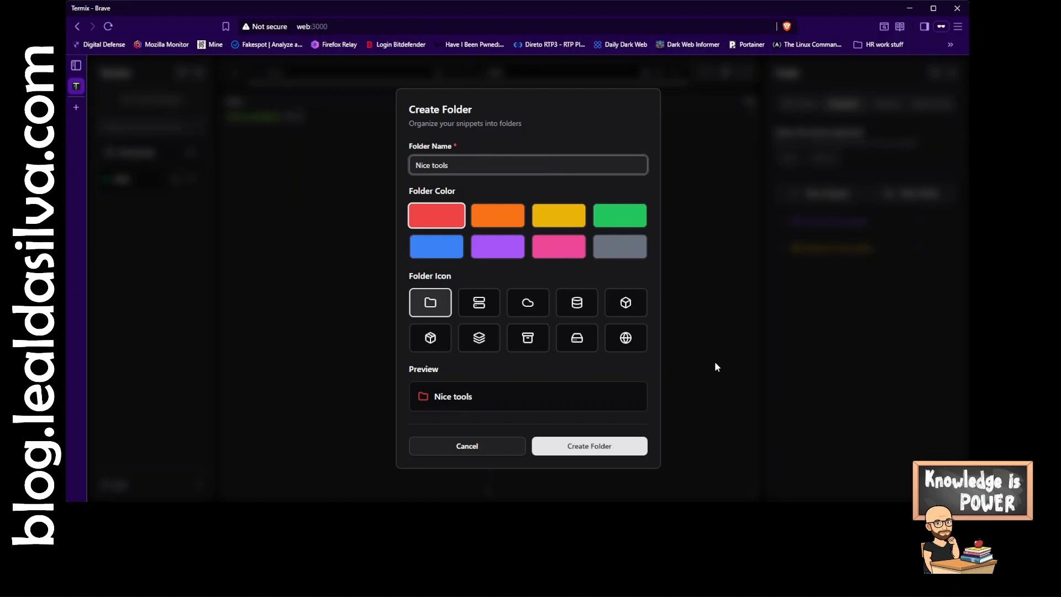
pyautogui.click(536, 346)
pyautogui.click(498, 247)
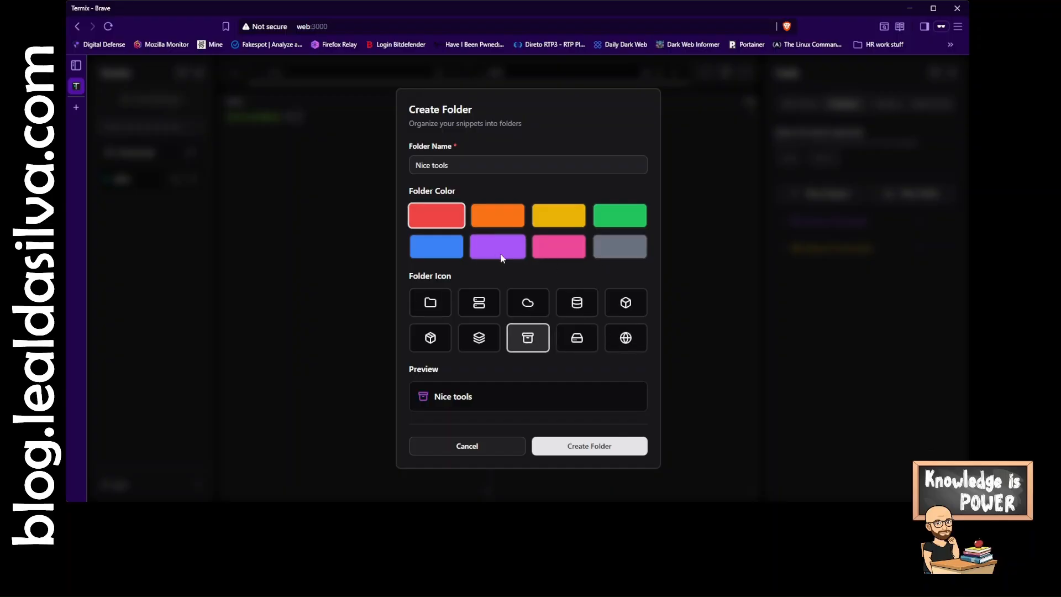
pyautogui.click(436, 250)
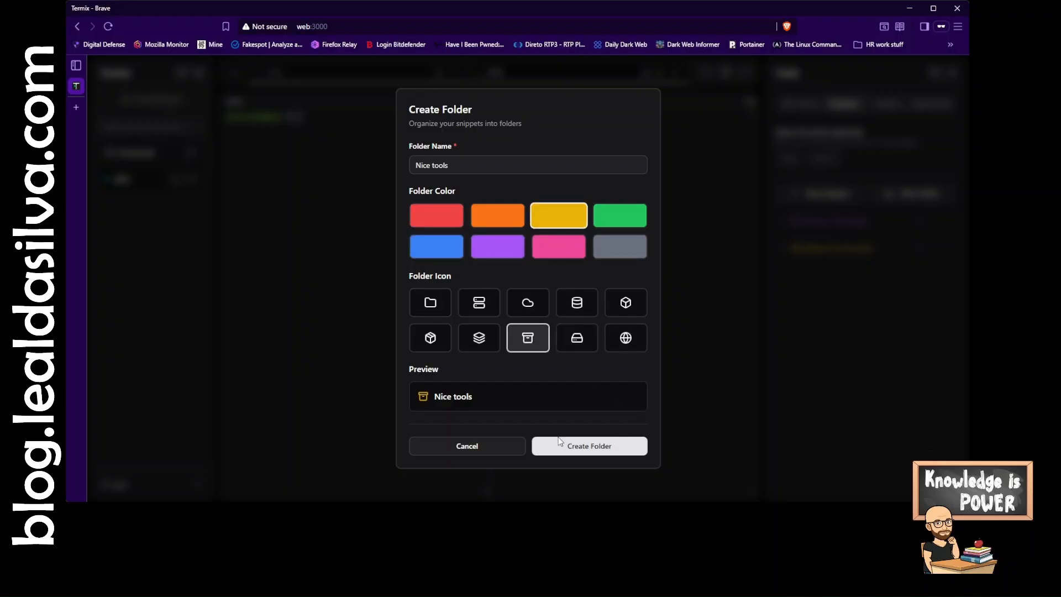
pyautogui.click(579, 442)
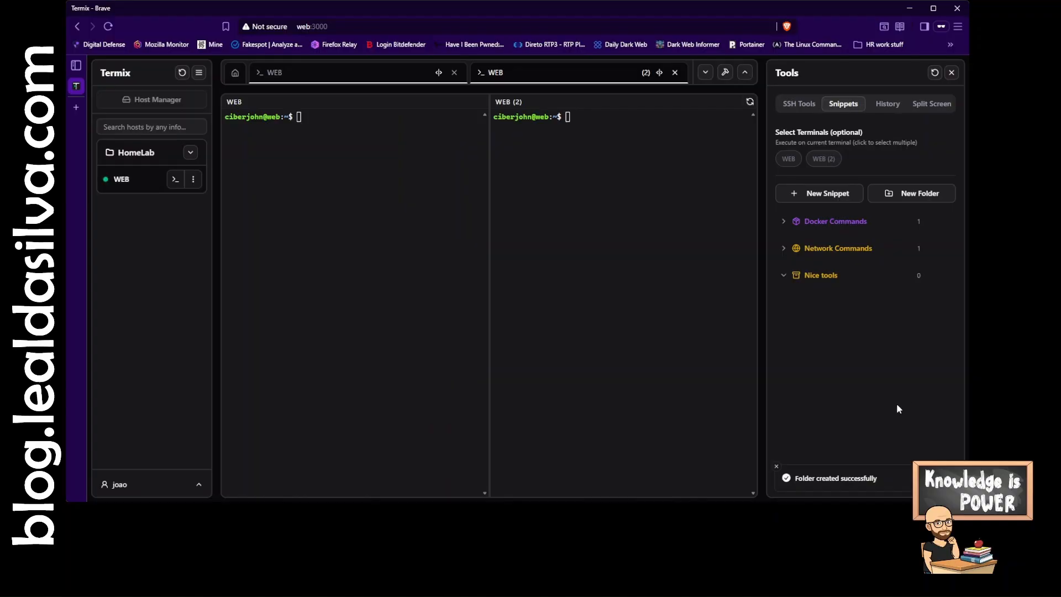
# - Start a new snippet named Check my Public IP address and assign it to the Nice tools folder
pyautogui.click(824, 196)
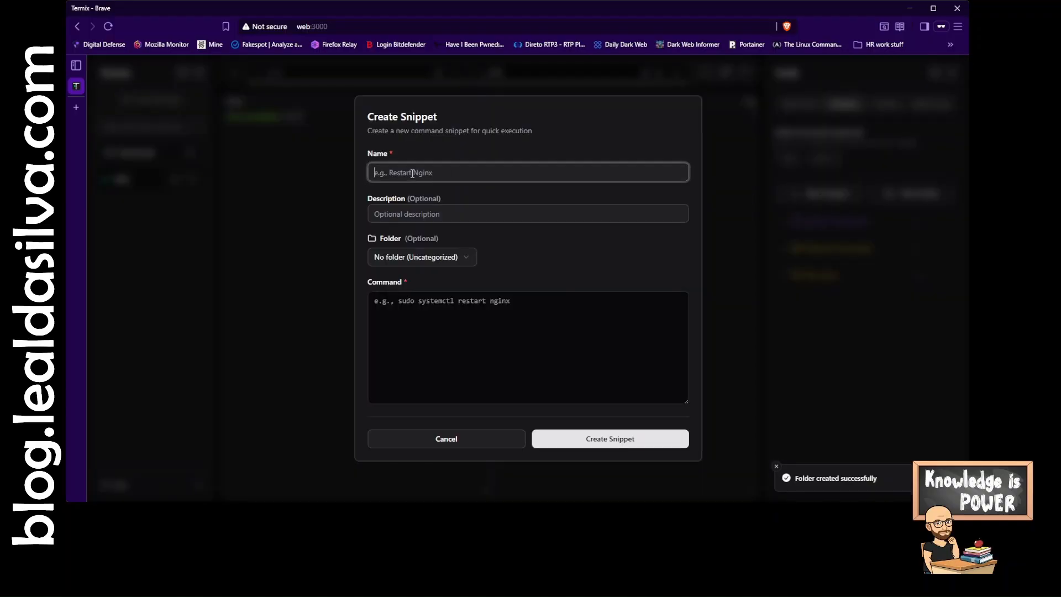
pyautogui.write('Check my Pub')
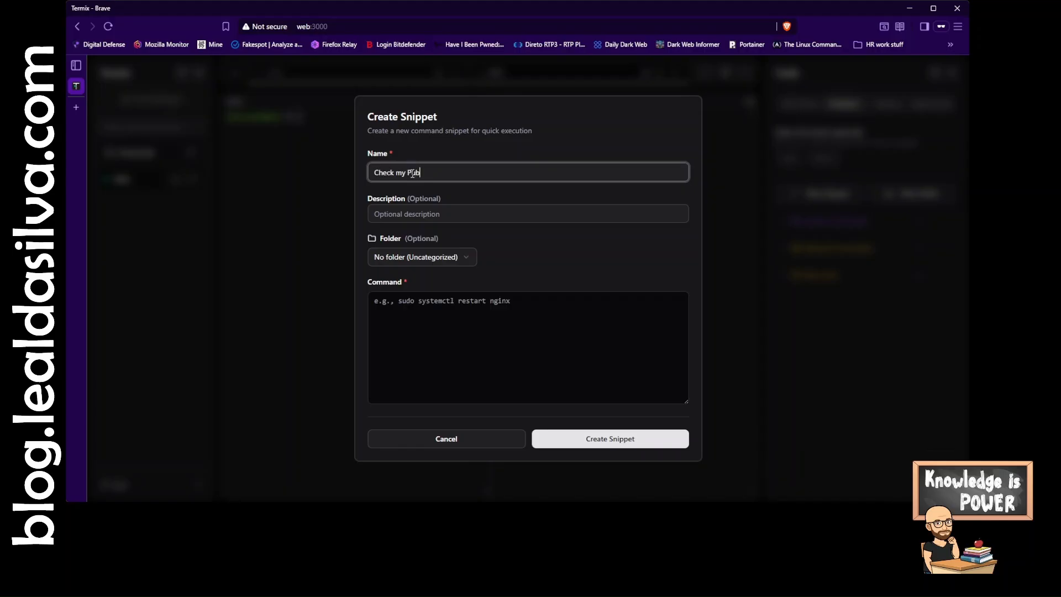
pyautogui.write('lic IP address')
pyautogui.click(469, 258)
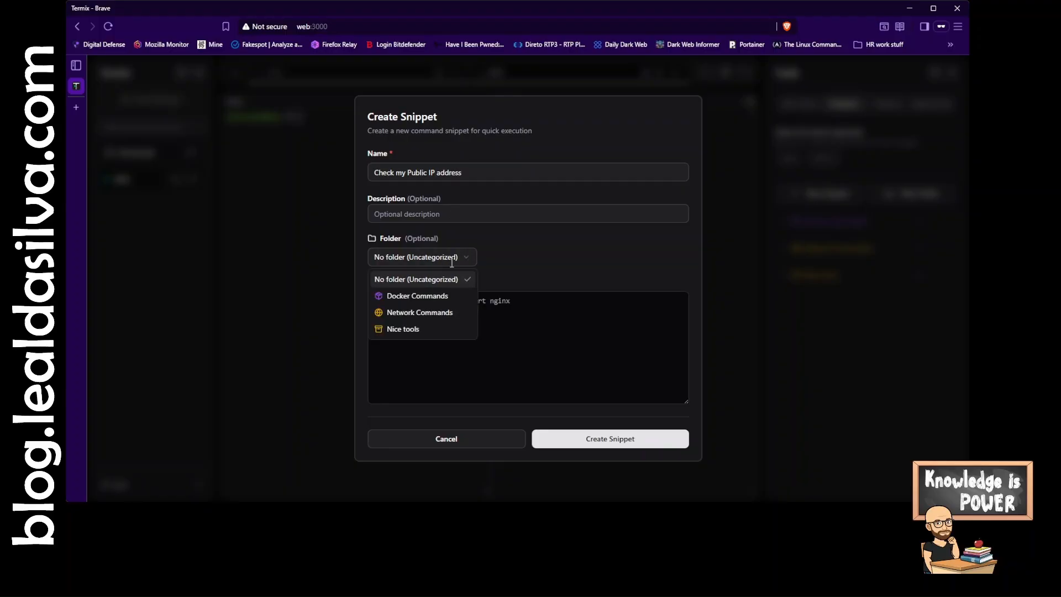
pyautogui.click(412, 332)
pyautogui.click(423, 313)
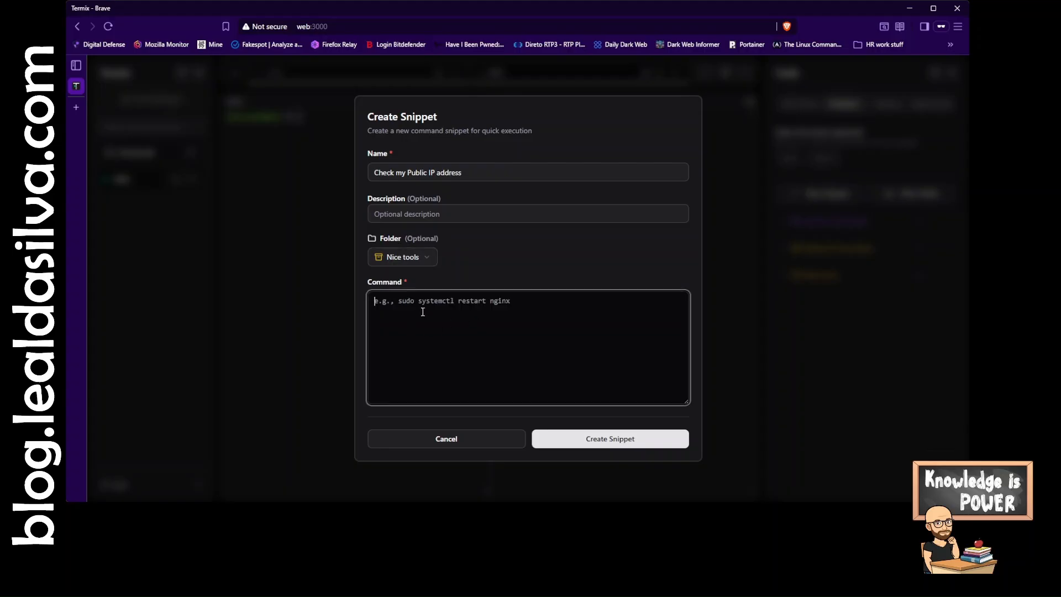
# - Set the snippet's command to curl ifconfig.me and create the snippet
pyautogui.write('curl ifconfig.me')
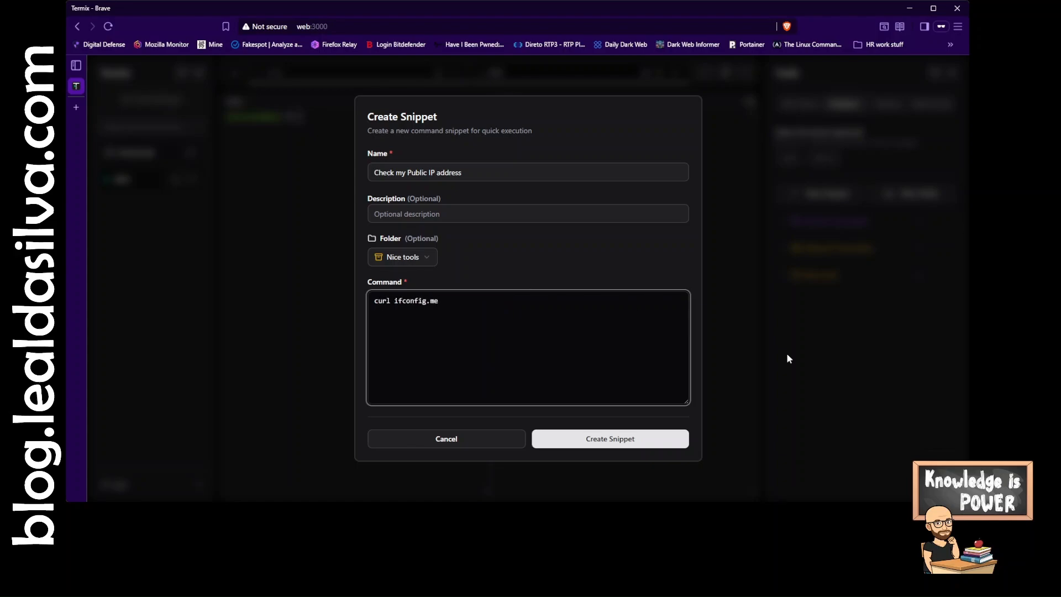
pyautogui.click(628, 431)
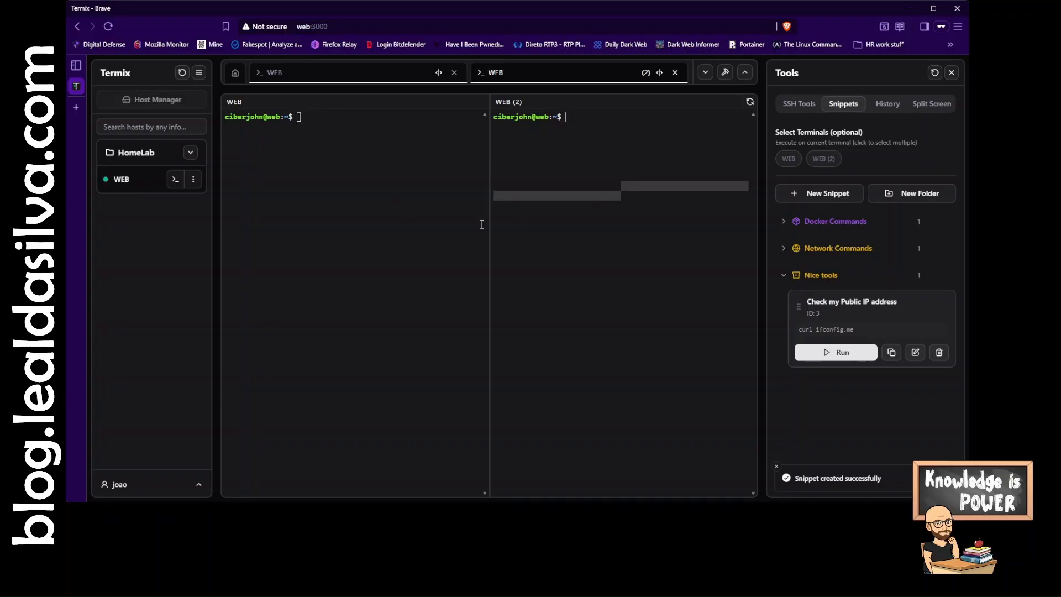
# - Run the Check my Public IP address snippet in the WEB (2) terminal, then clear that terminal
pyautogui.click(568, 280)
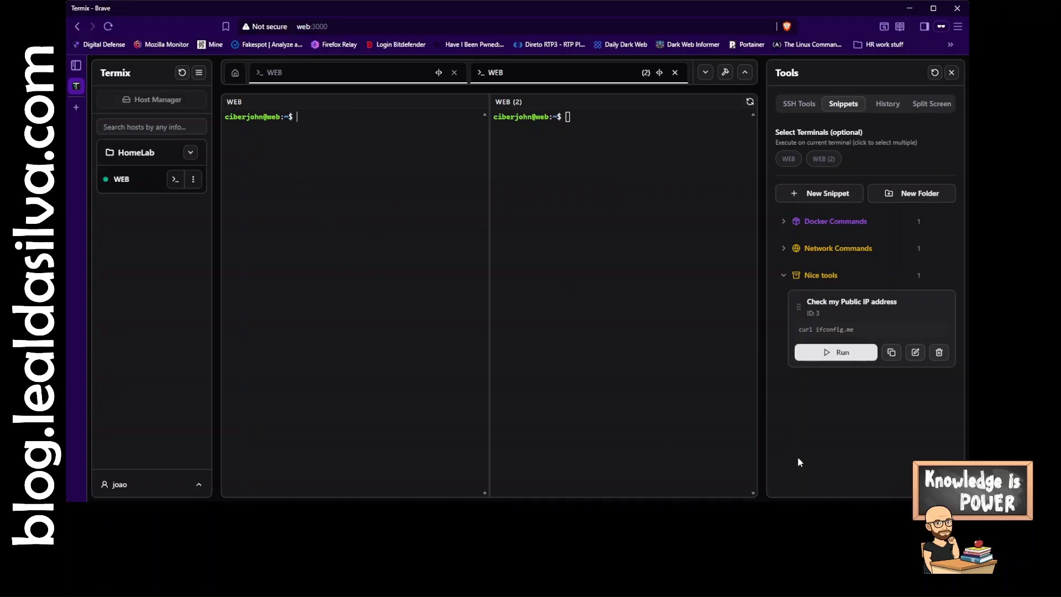
pyautogui.click(827, 357)
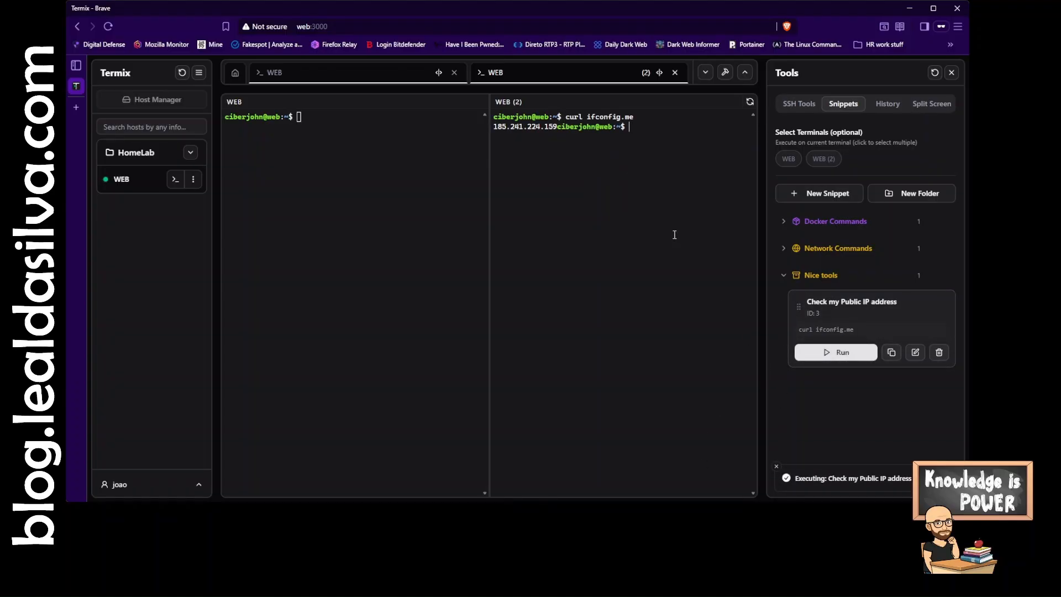
pyautogui.write('clear')
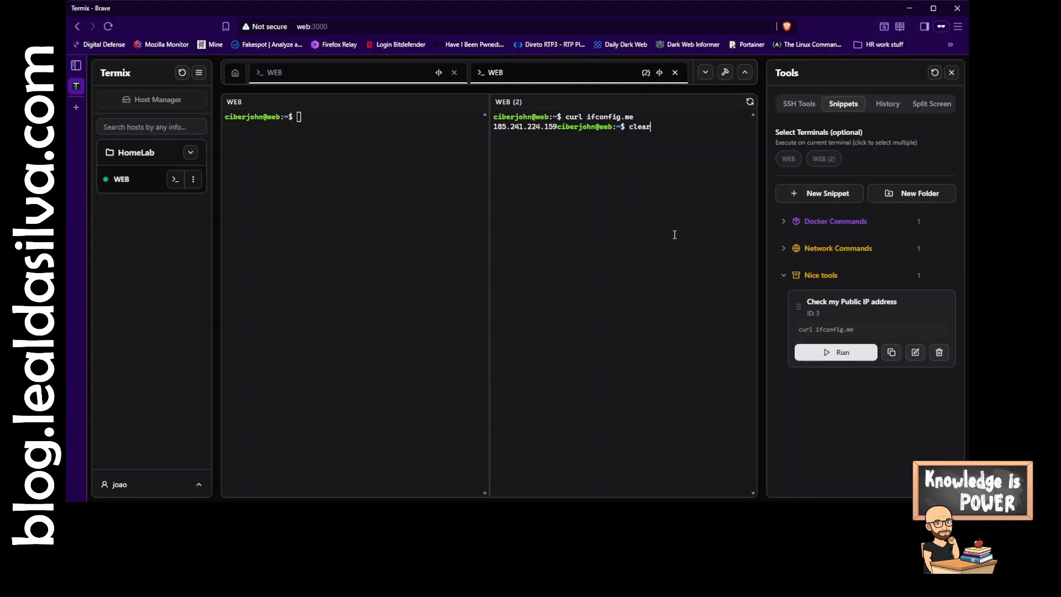
pyautogui.press('Return')
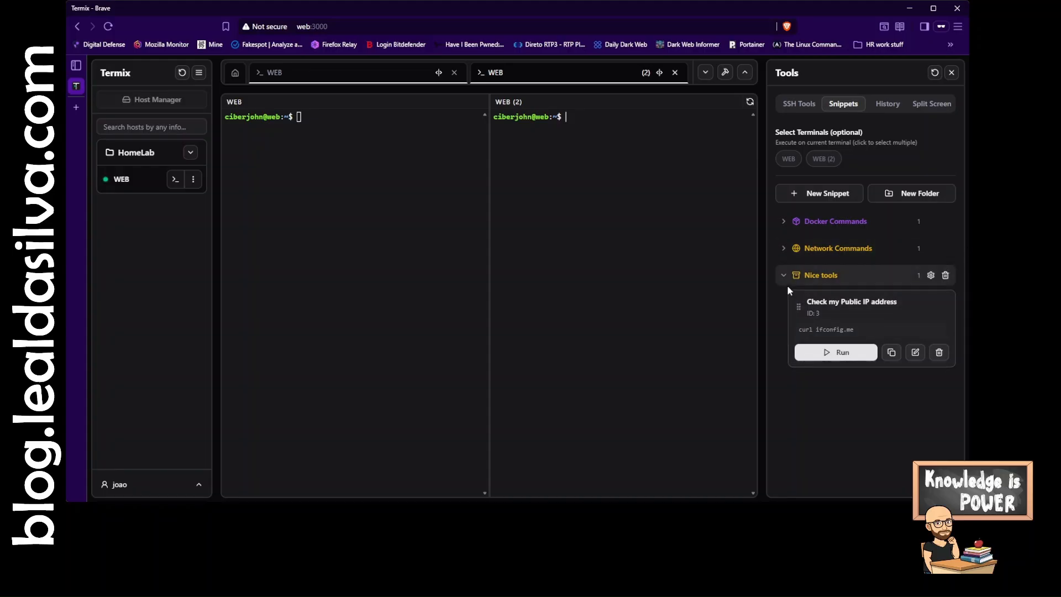
# - Expand the Docker Commands folder and run the Docker CT Stats snippet
pyautogui.click(784, 222)
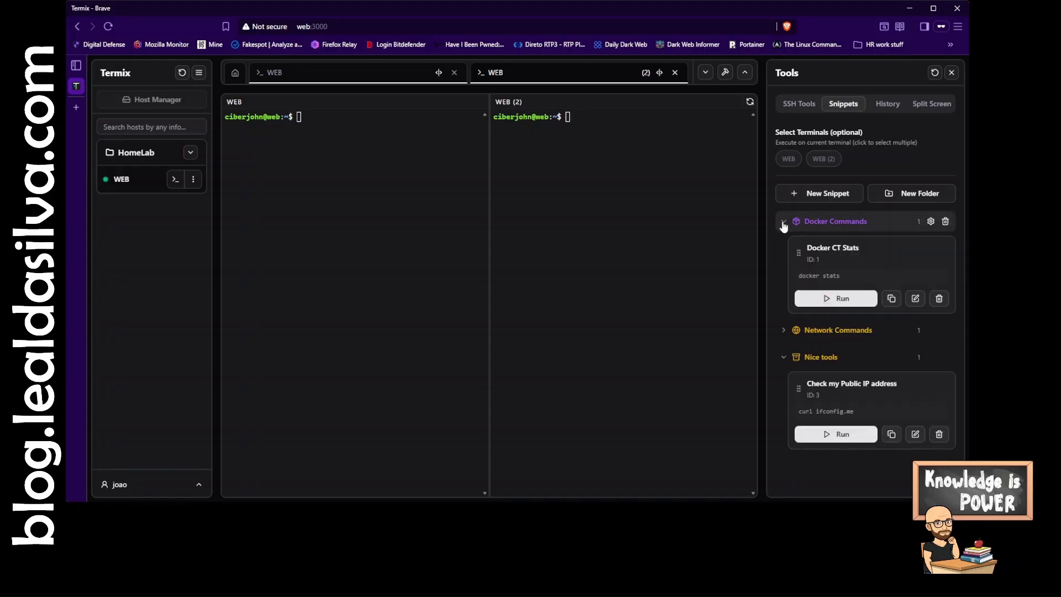
pyautogui.click(835, 298)
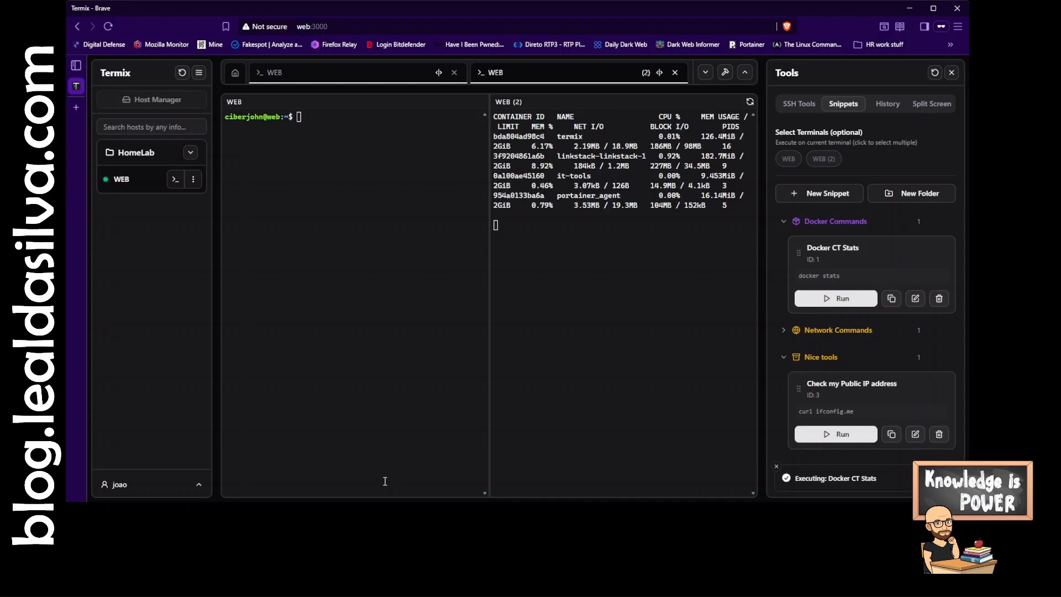
# - Stop the running docker stats command in the WEB (2) terminal
pyautogui.click(506, 275)
pyautogui.hotkey('ctrl', 'c')
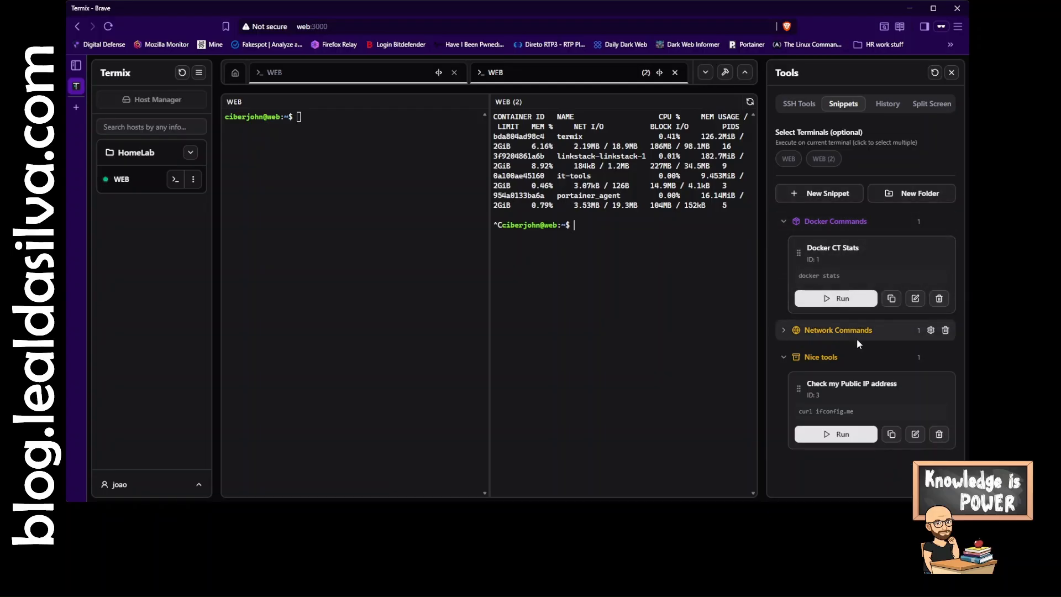
# - Browse the History and SSH Tools panels, then set the split screen mode to None
pyautogui.click(888, 104)
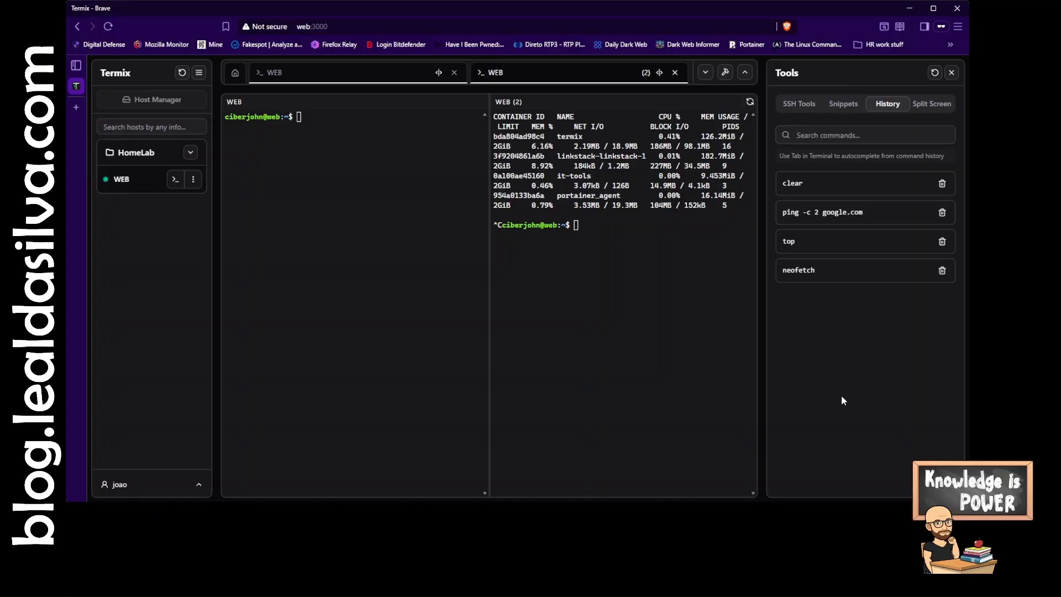
pyautogui.click(802, 111)
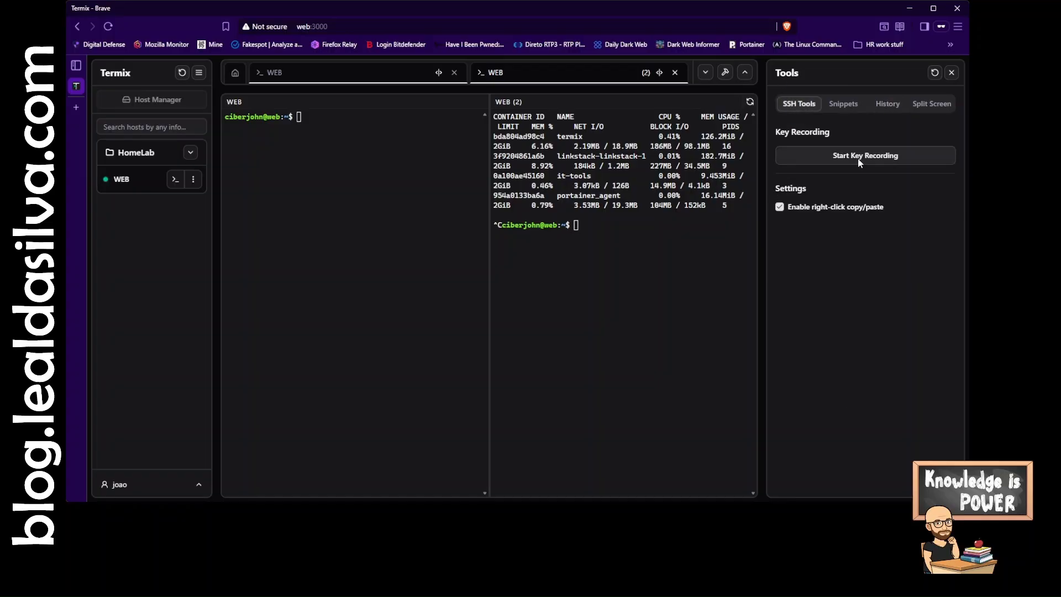
pyautogui.click(888, 105)
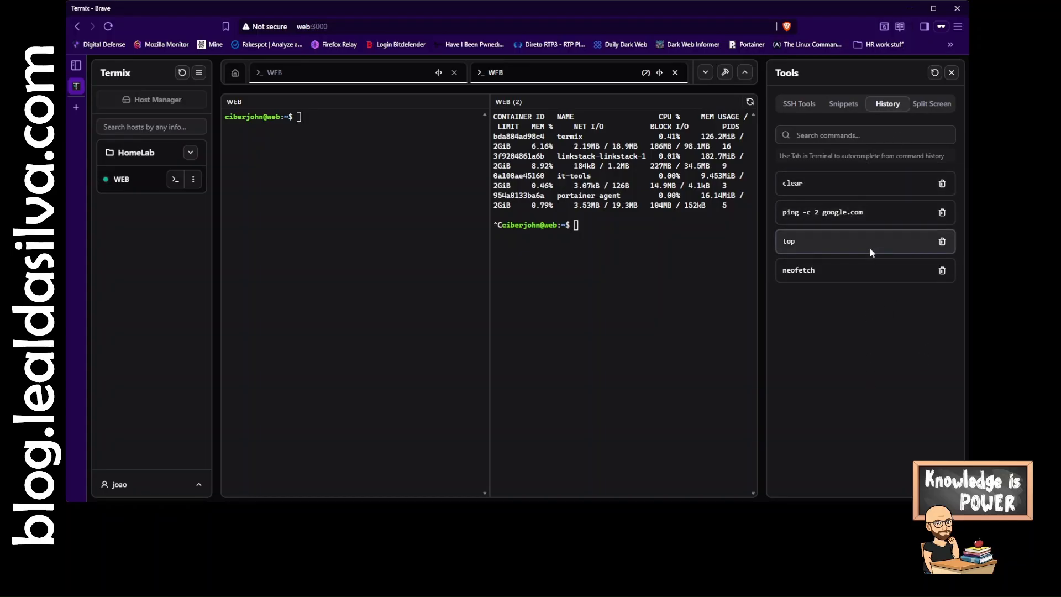
pyautogui.click(798, 104)
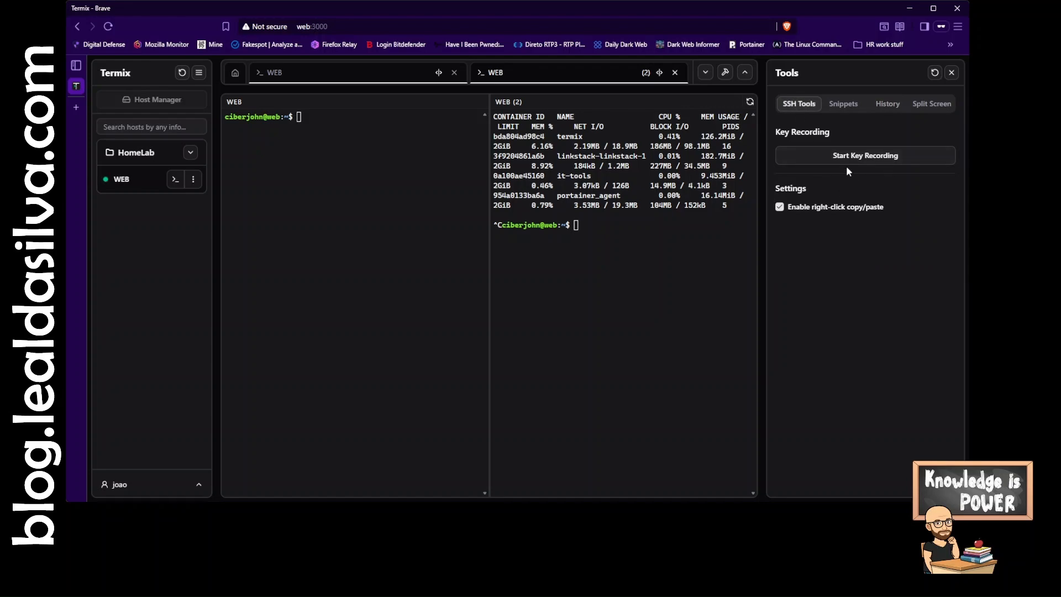
pyautogui.click(887, 105)
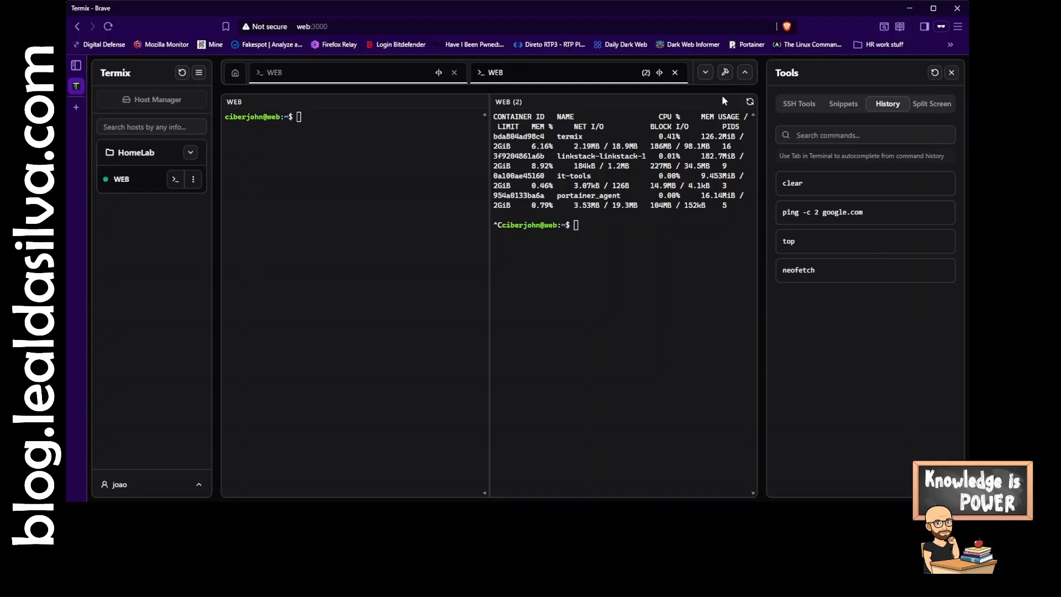
pyautogui.click(931, 106)
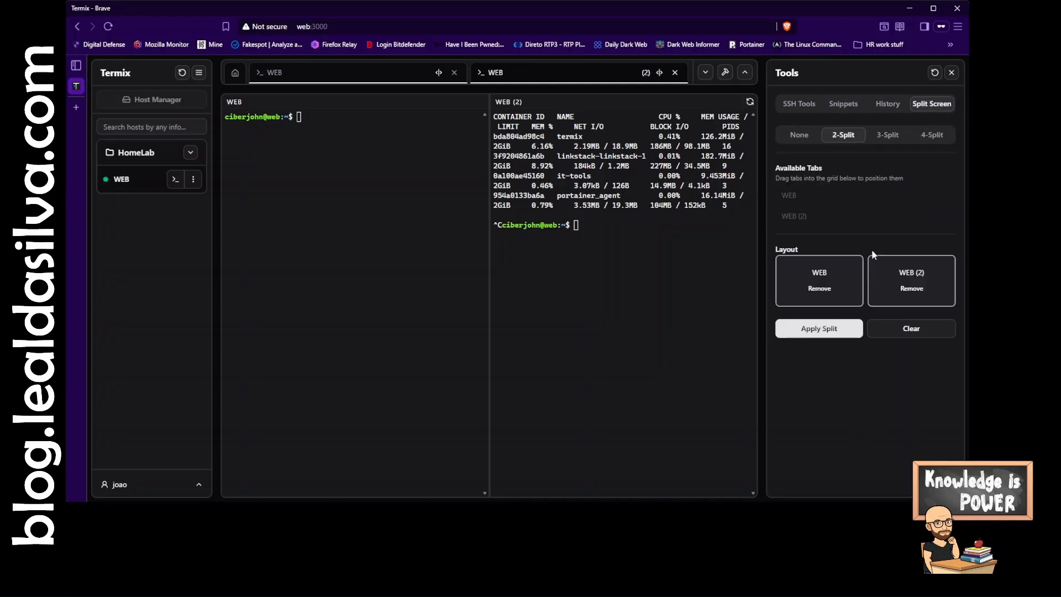
pyautogui.click(799, 137)
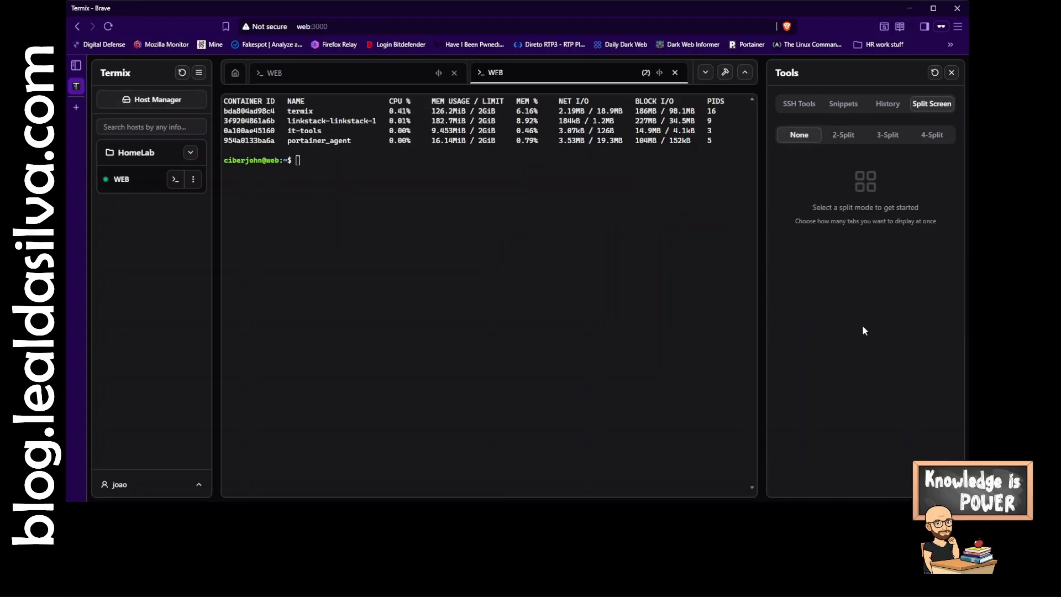
# - Close the Tools panel and both WEB terminal tabs, and open a fresh terminal to the WEB host
pyautogui.click(951, 74)
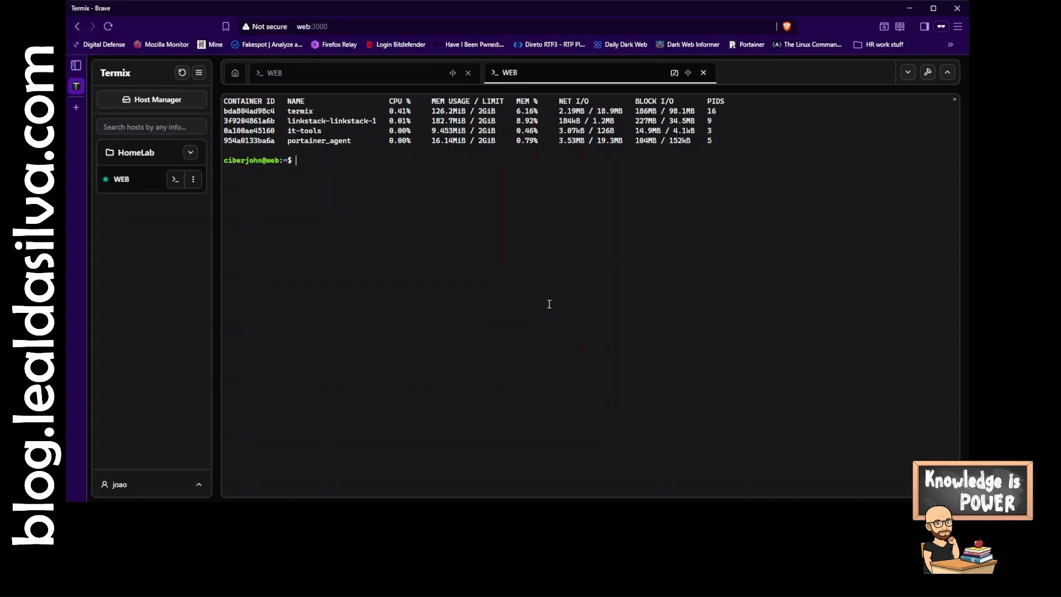
pyautogui.click(704, 72)
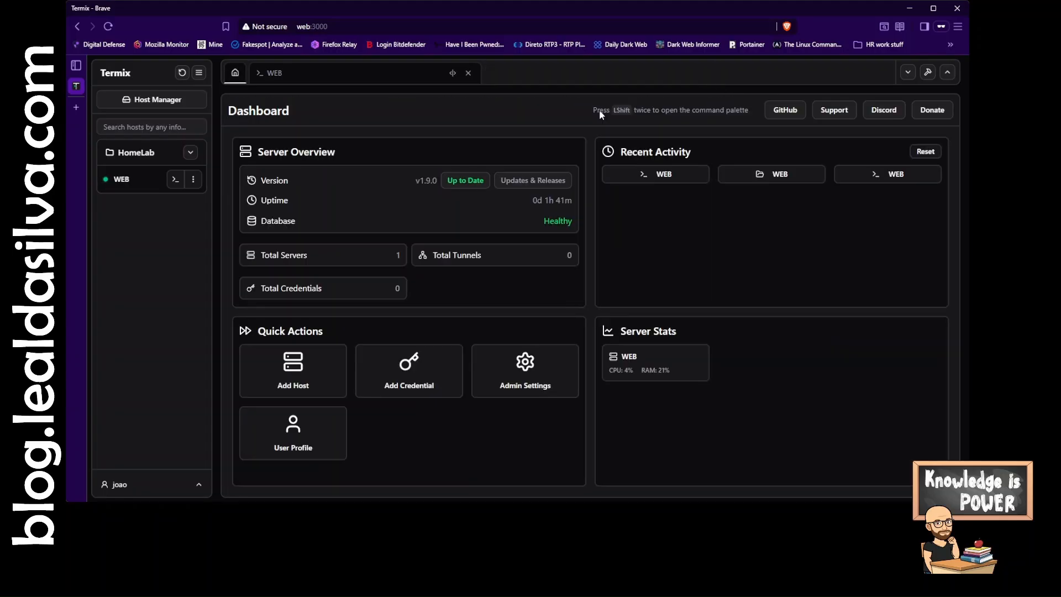
pyautogui.click(383, 75)
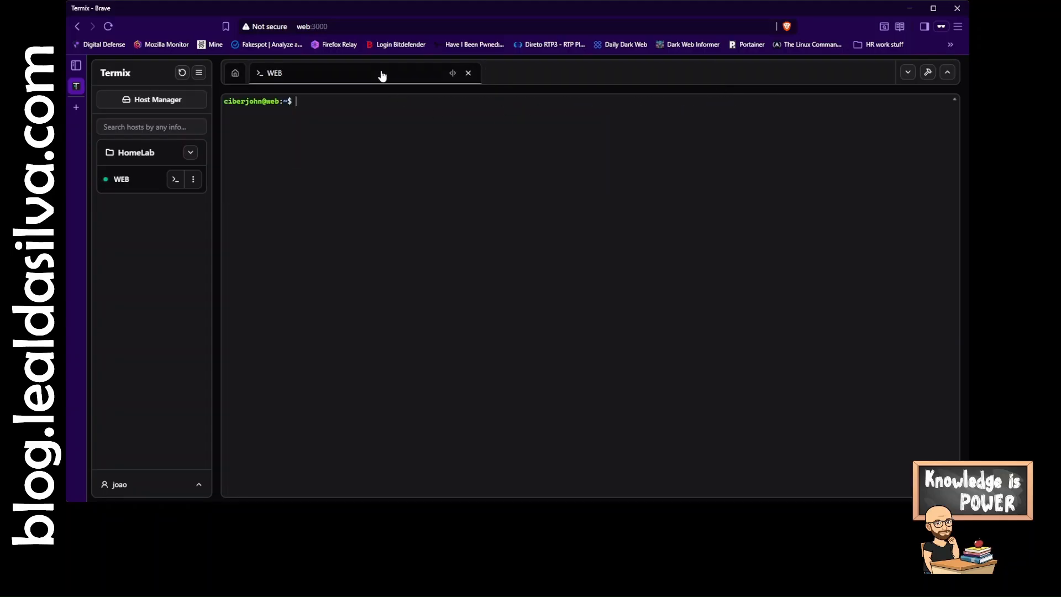
pyautogui.click(469, 73)
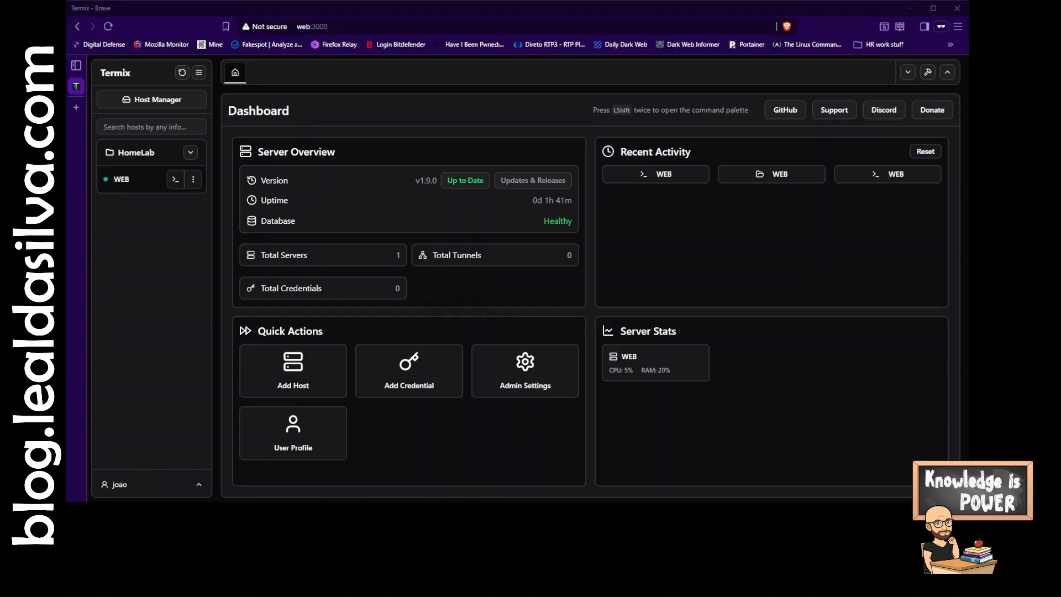
pyautogui.click(176, 179)
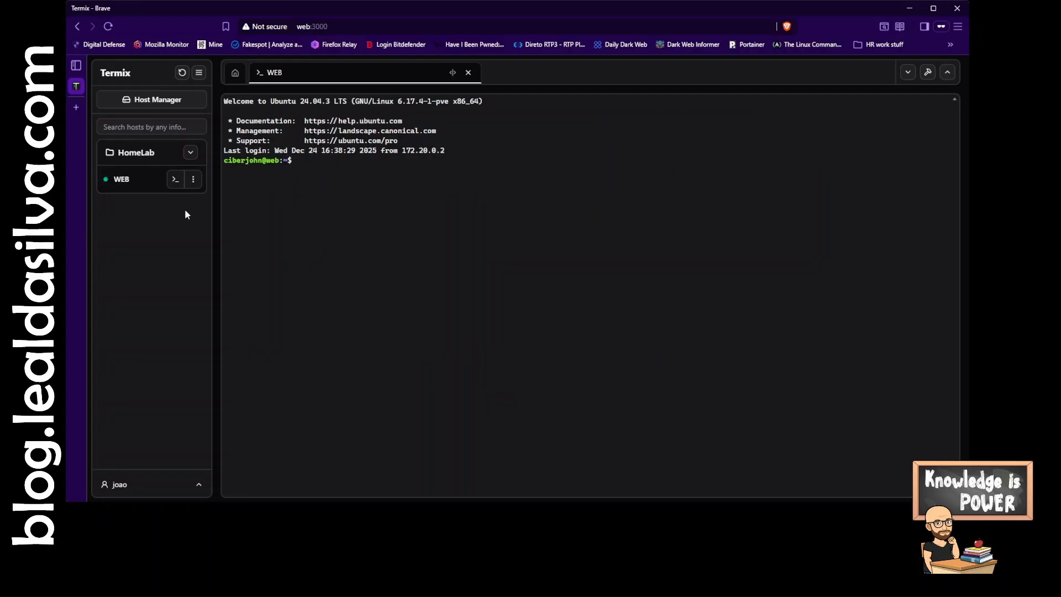
# - Start adding a new credential from the dashboard and name it demokey
pyautogui.click(235, 77)
pyautogui.click(398, 377)
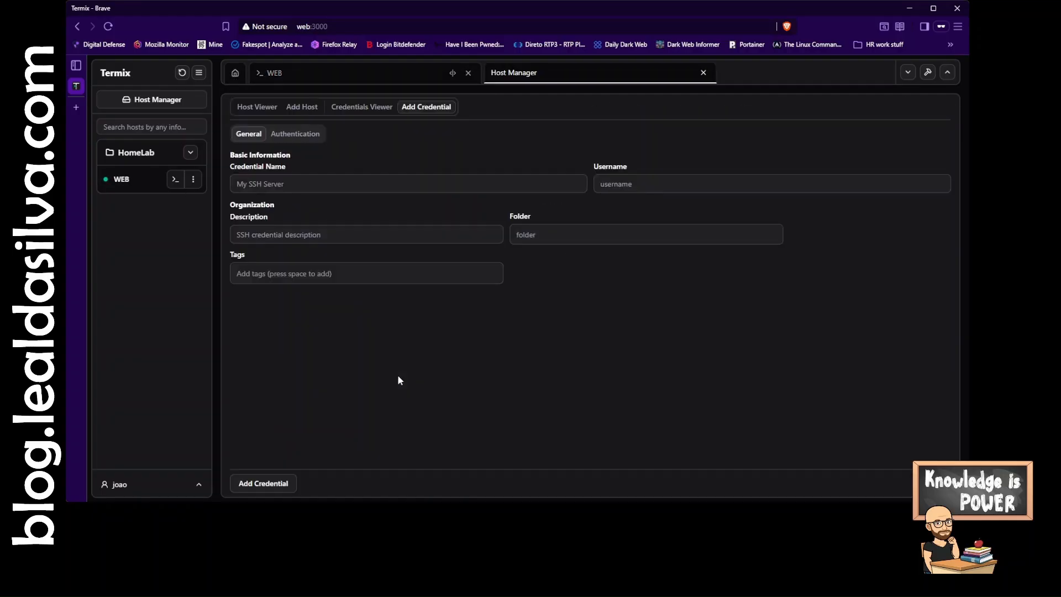
pyautogui.click(275, 184)
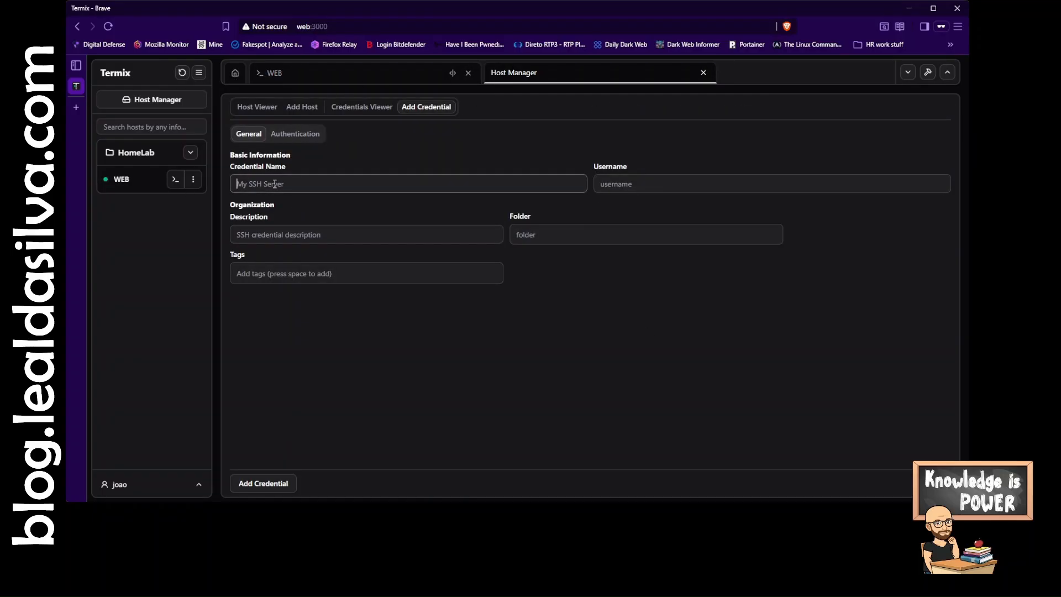
pyautogui.write('demo')
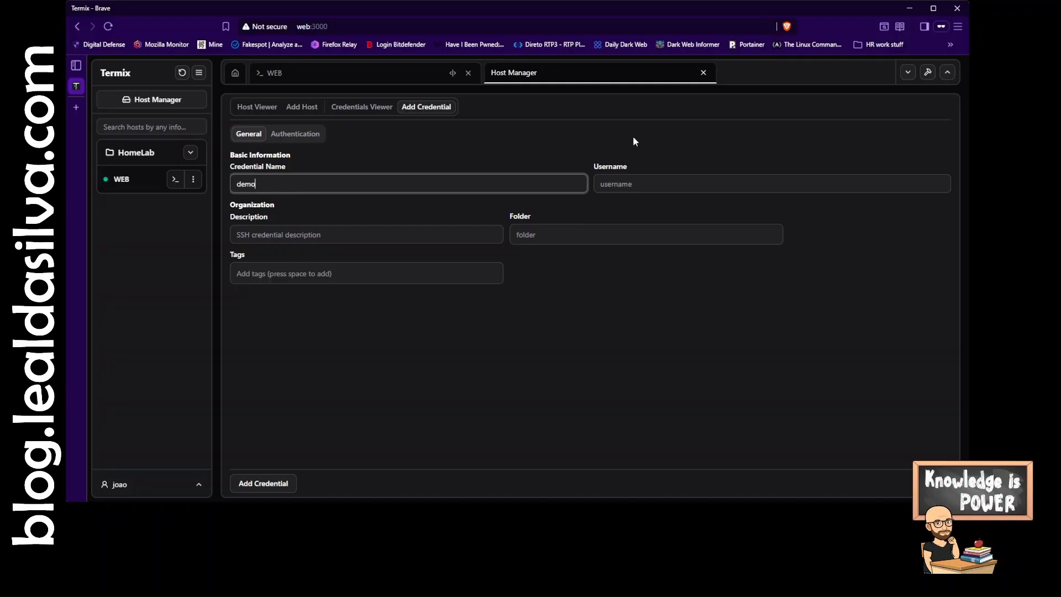
pyautogui.click(632, 183)
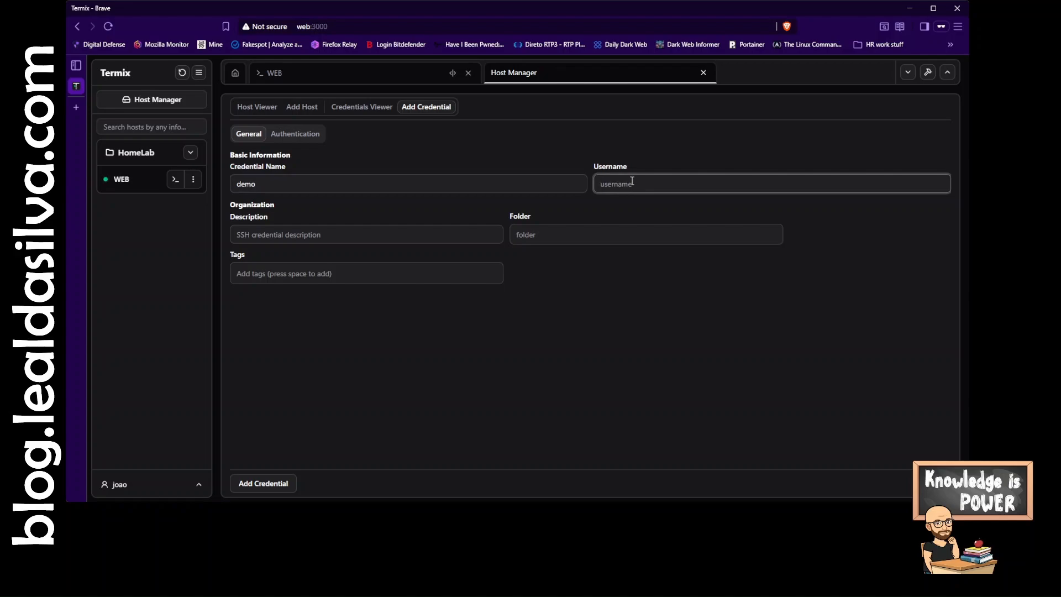
pyautogui.click(491, 184)
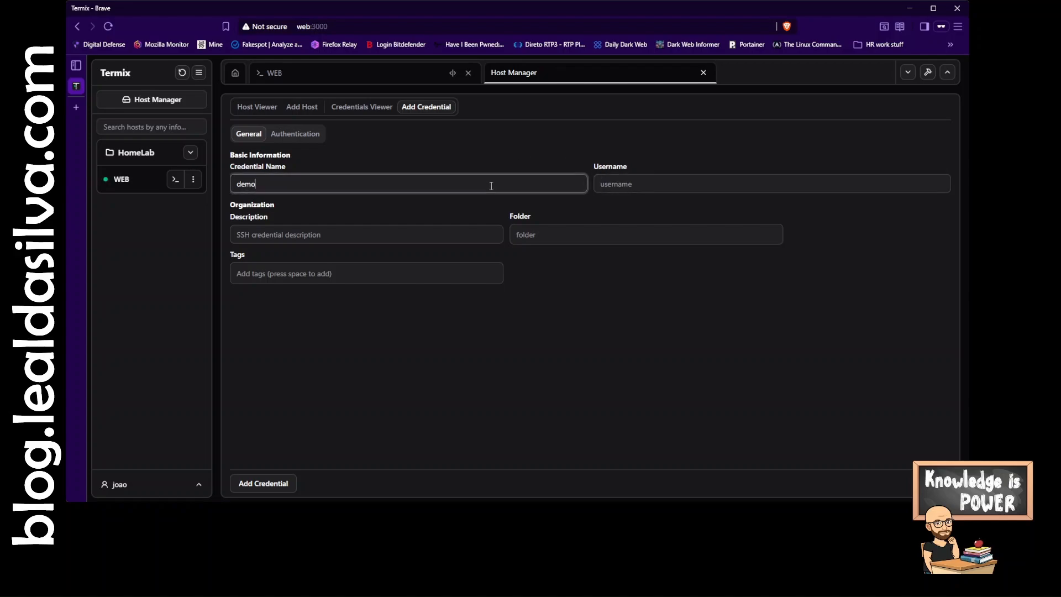
pyautogui.write('key')
# - Fill in the credential's SSH username, the description Key for CJ and the folder Keys
pyautogui.click(636, 182)
pyautogui.write('c')
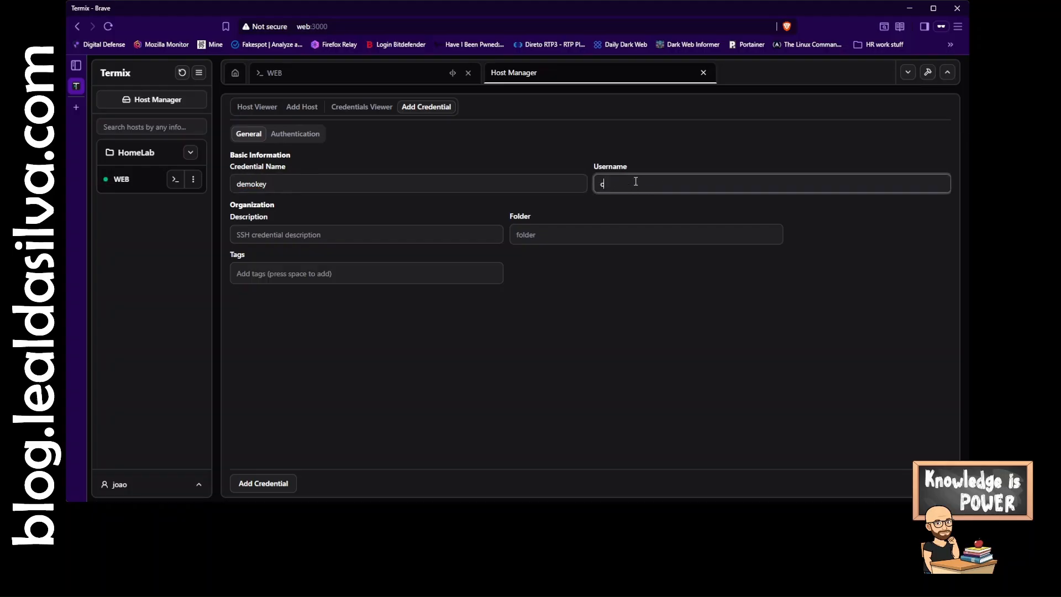
pyautogui.write('iberjohn')
pyautogui.click(325, 234)
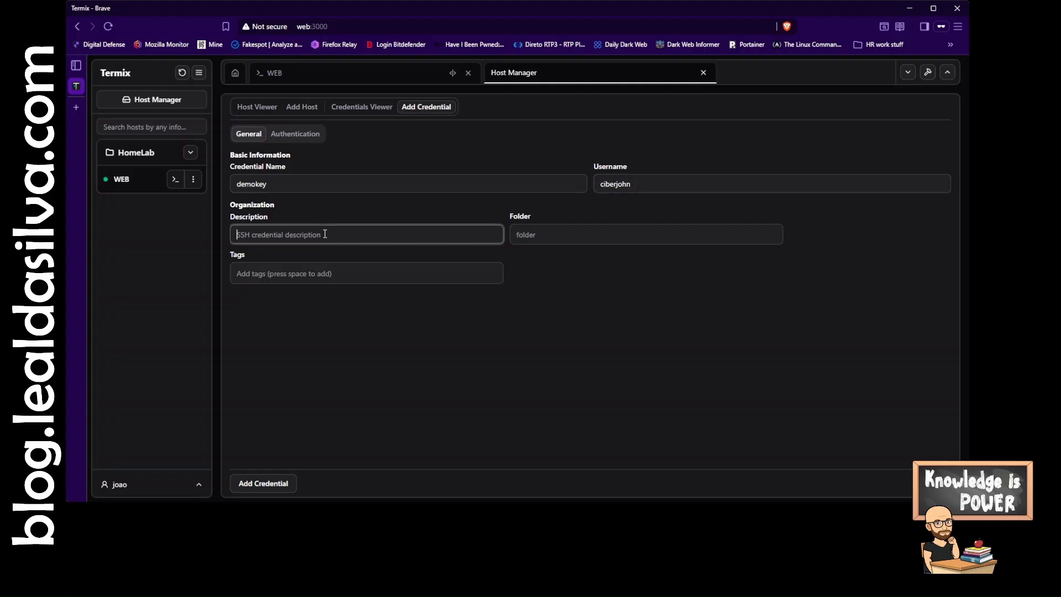
pyautogui.write('Key for CJ')
pyautogui.click(562, 231)
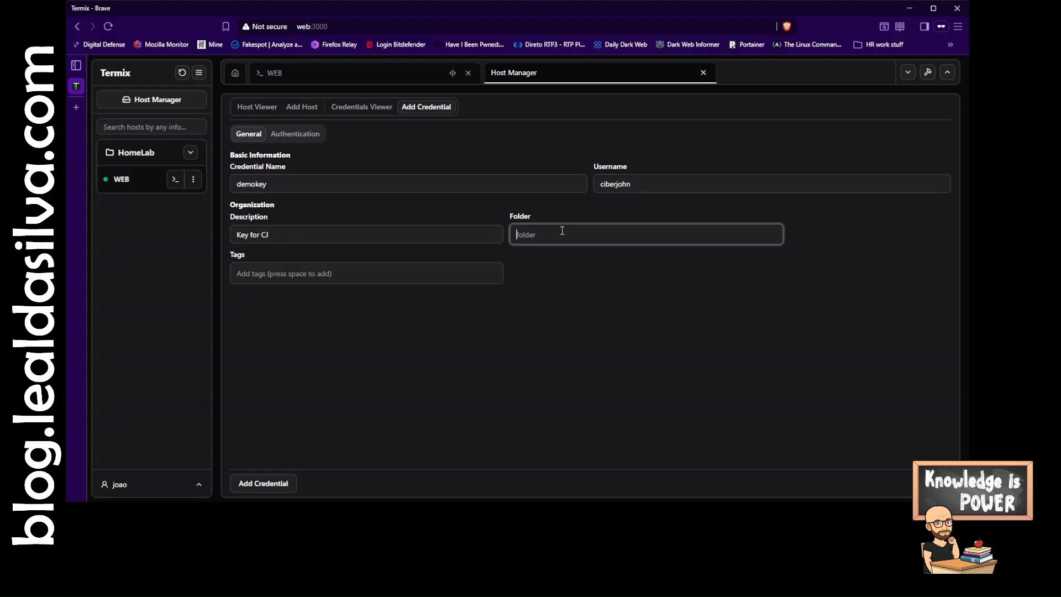
pyautogui.write('Keys')
pyautogui.click(349, 274)
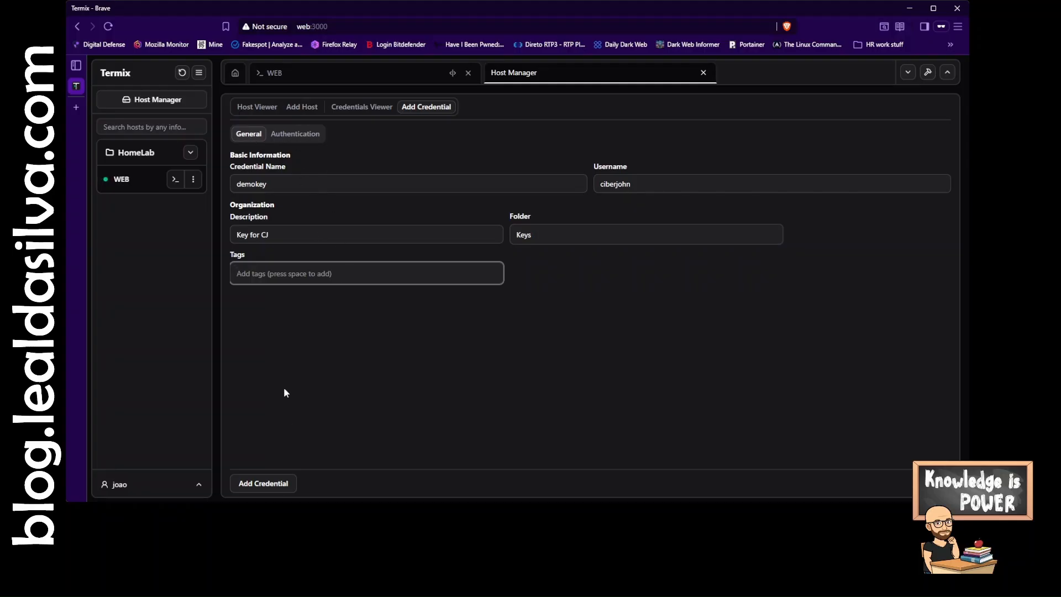
# - Switch the credential to key authentication, generate an Ed25519 key pair and select the public key
pyautogui.click(300, 134)
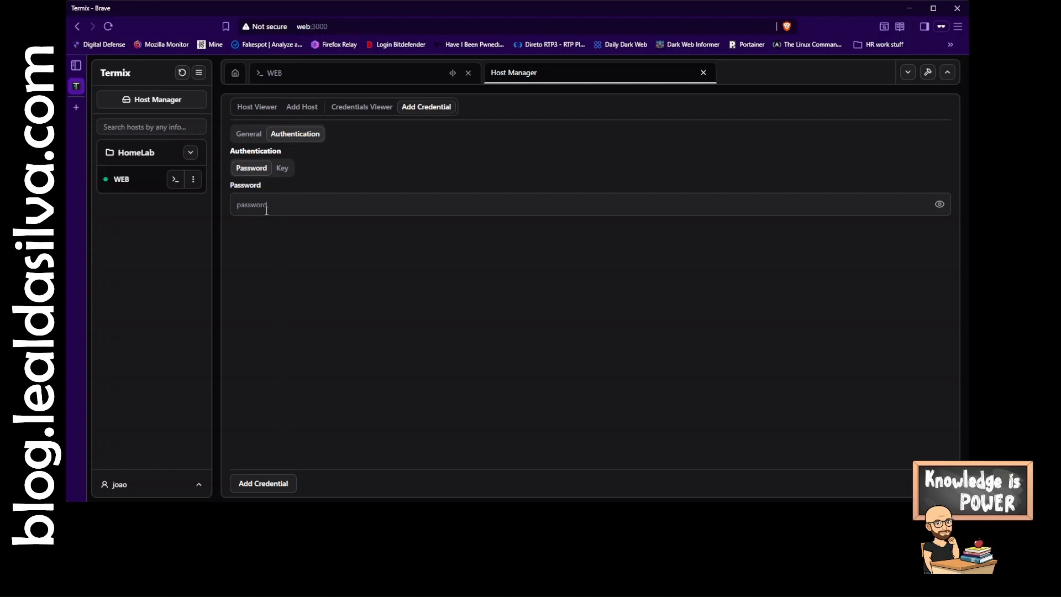
pyautogui.click(283, 168)
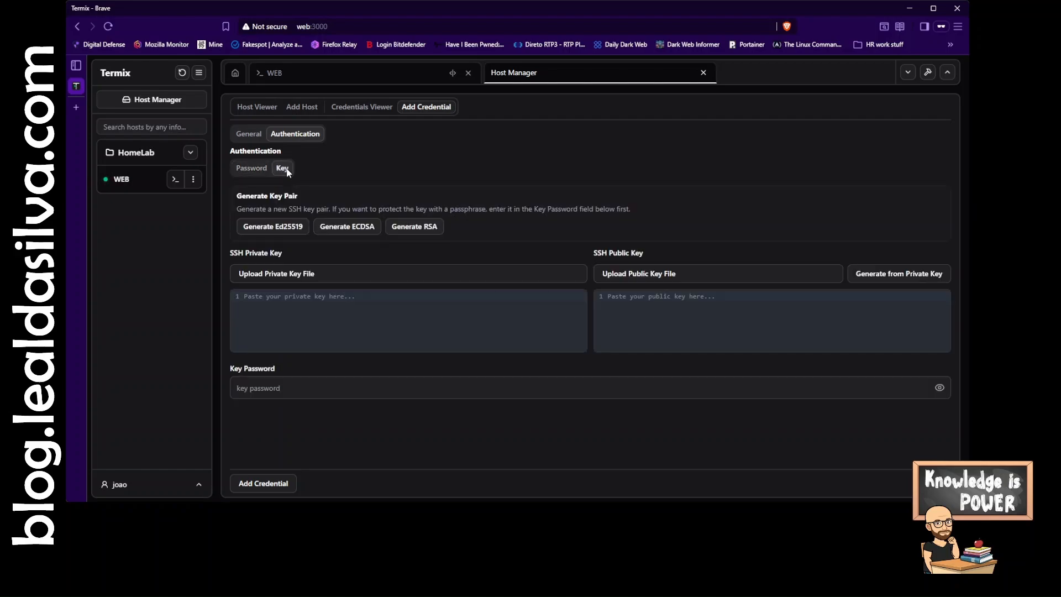
pyautogui.click(252, 227)
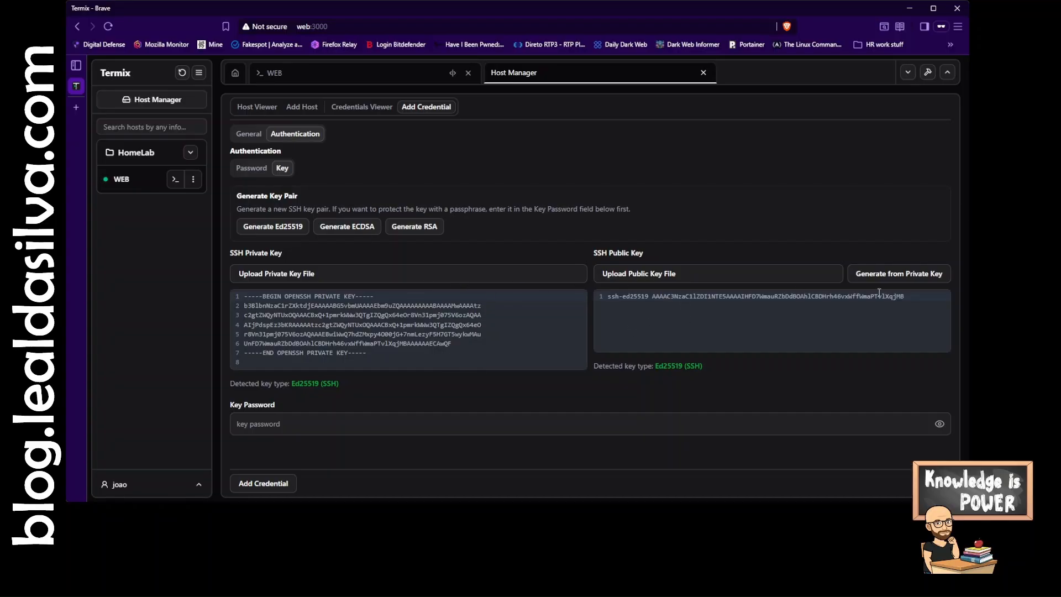
pyautogui.moveTo(913, 298); pyautogui.dragTo(601, 299)
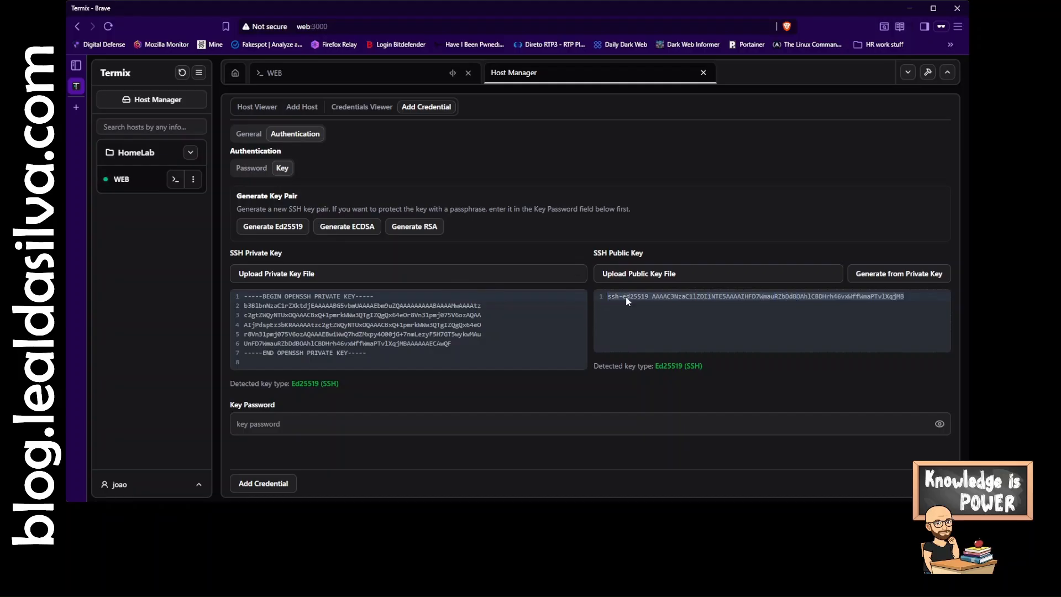
# - In the WEB terminal, open .ssh/authorized_keys in nano and paste the public key on a new line
pyautogui.click(367, 77)
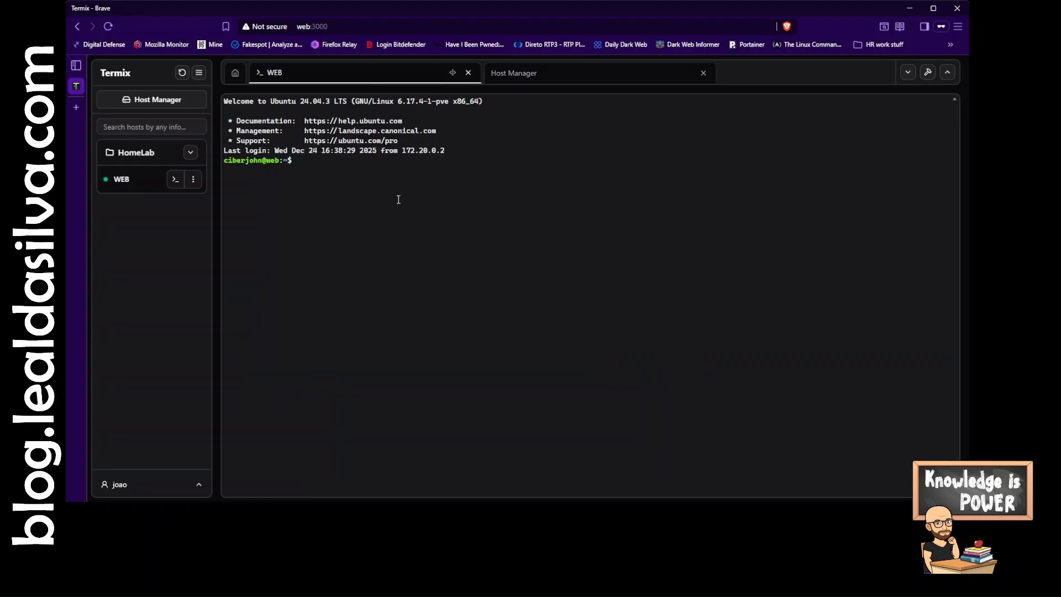
pyautogui.write('nano .ssh/authorized_keys')
pyautogui.press('Return')
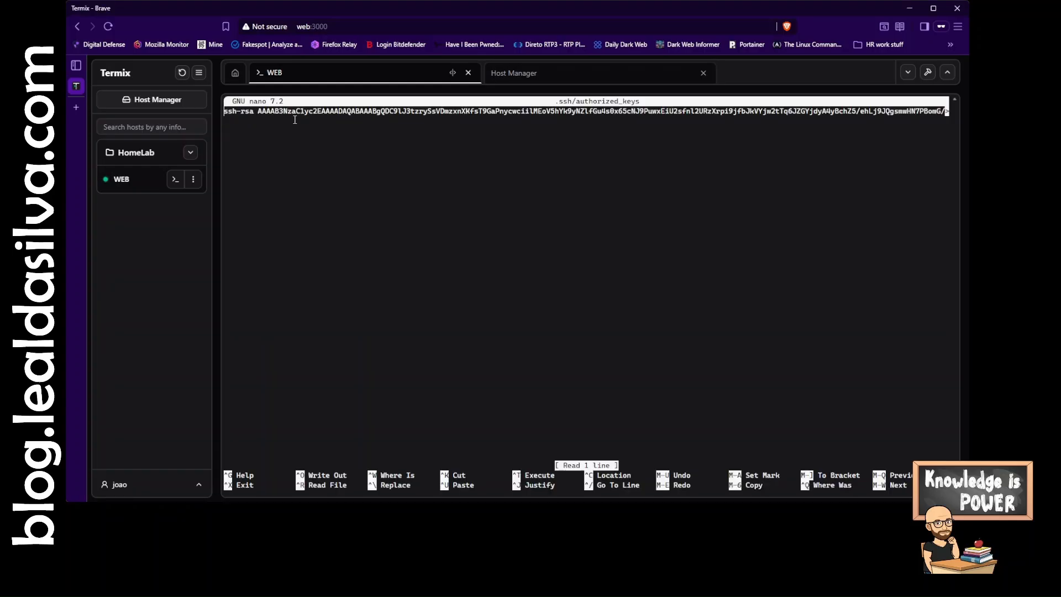
pyautogui.press('Down')
pyautogui.hotkey('ctrl', 'v')
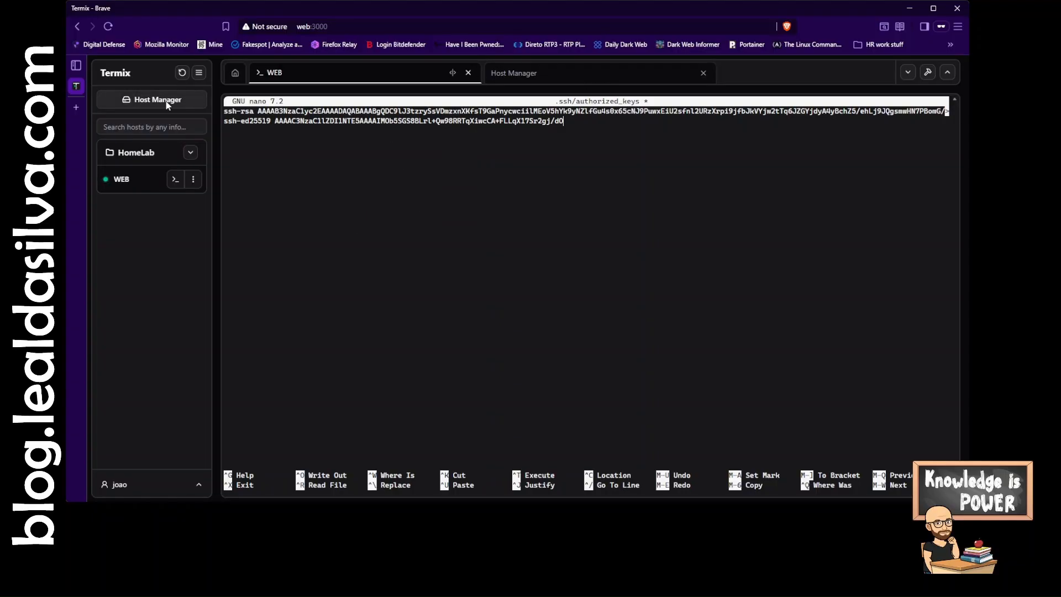
# - Review the saved DemoKey credential's public key in the credential editor's authentication settings
pyautogui.click(579, 74)
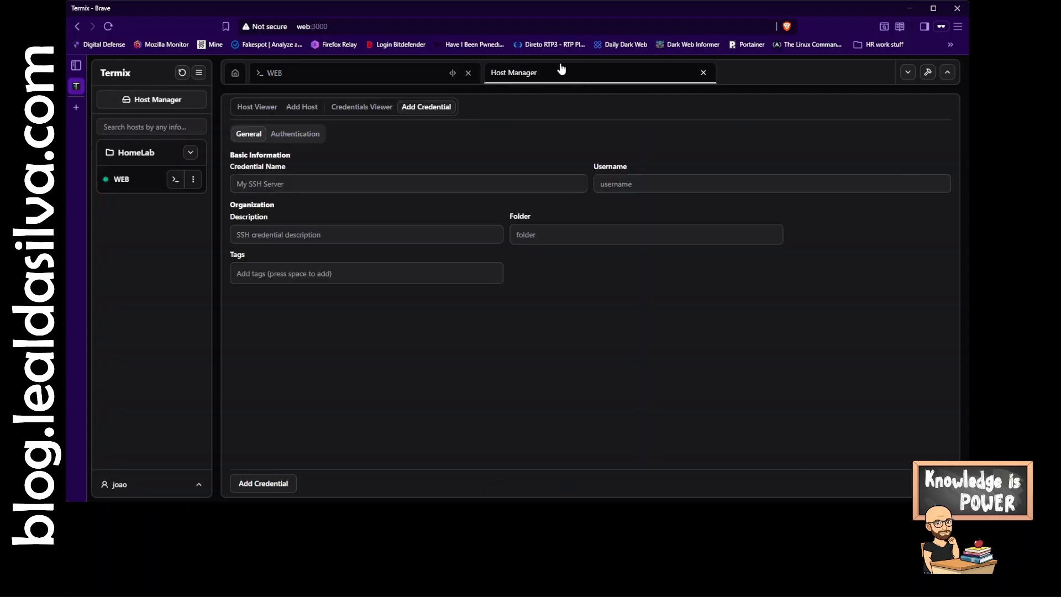
pyautogui.click(298, 135)
pyautogui.click(282, 168)
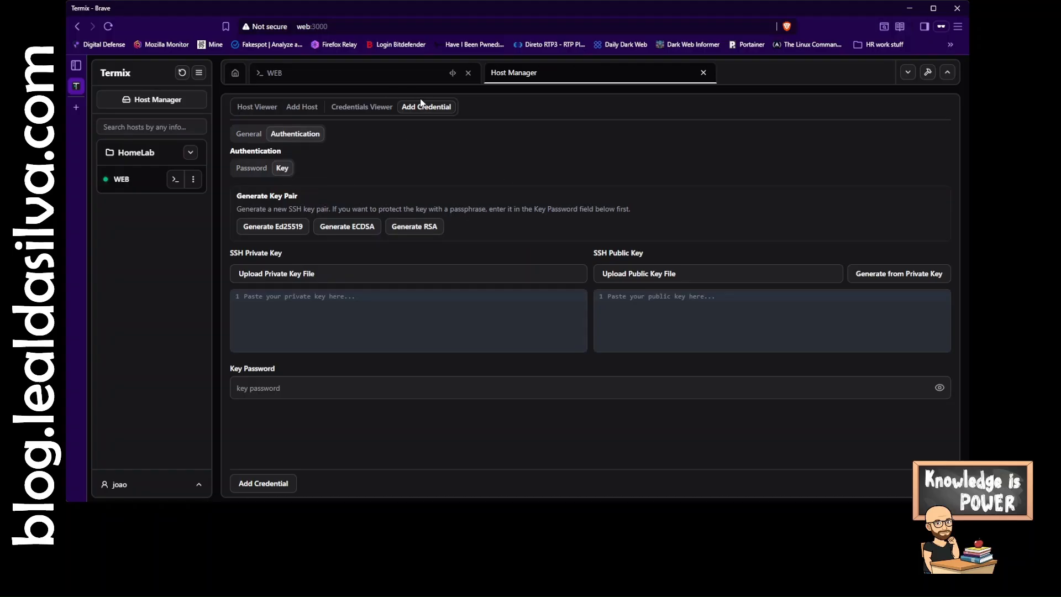
pyautogui.click(332, 107)
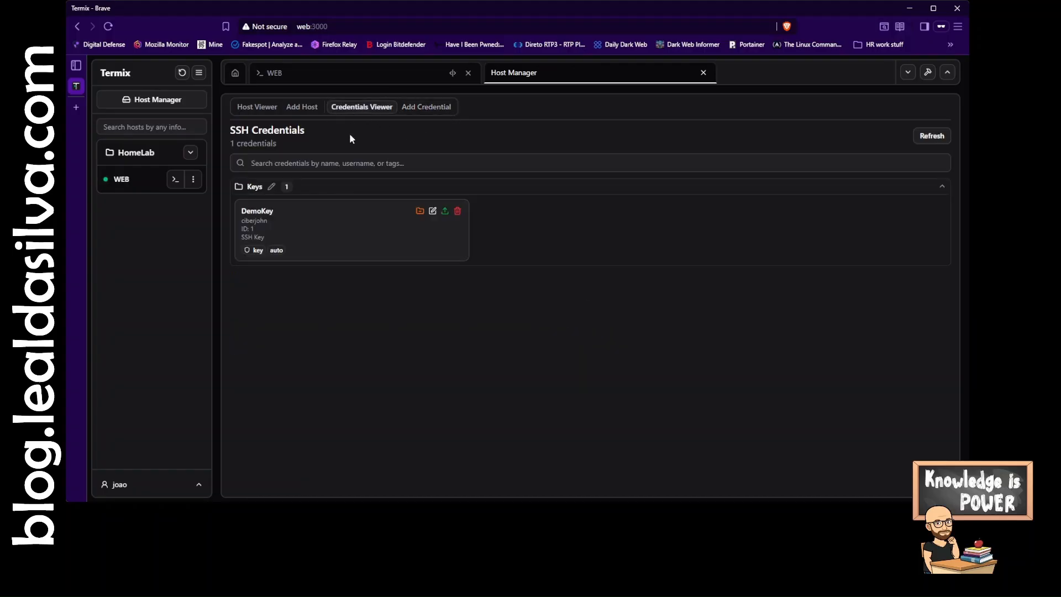
pyautogui.click(434, 212)
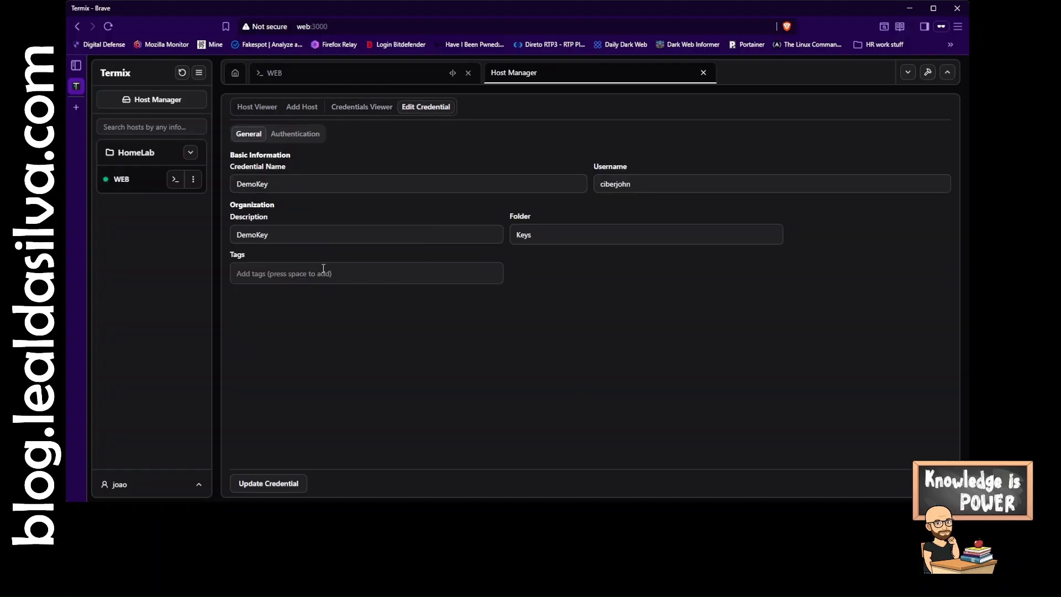
pyautogui.click(307, 136)
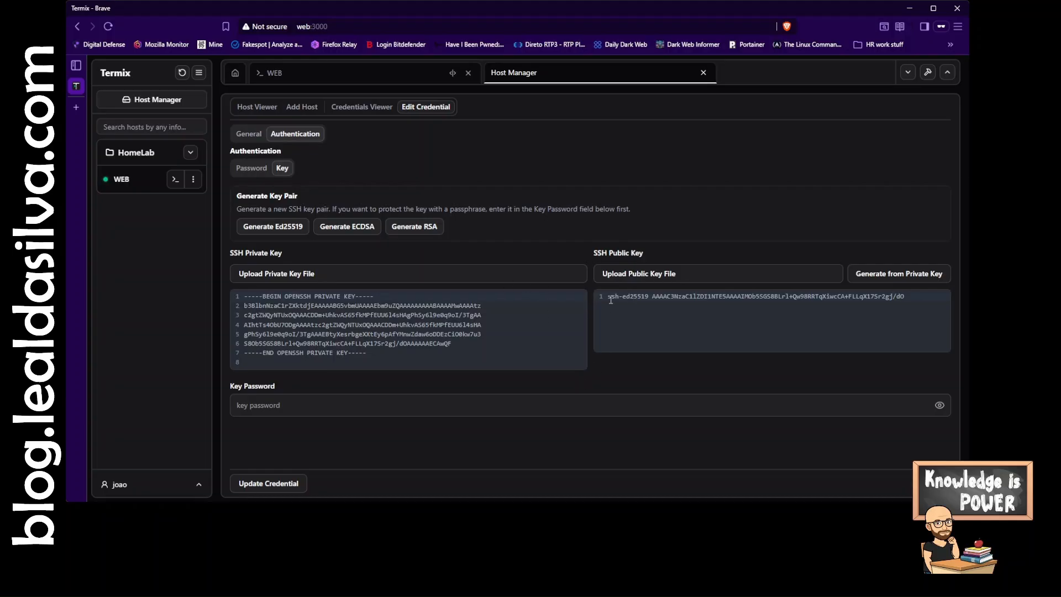
pyautogui.moveTo(609, 299); pyautogui.dragTo(870, 308)
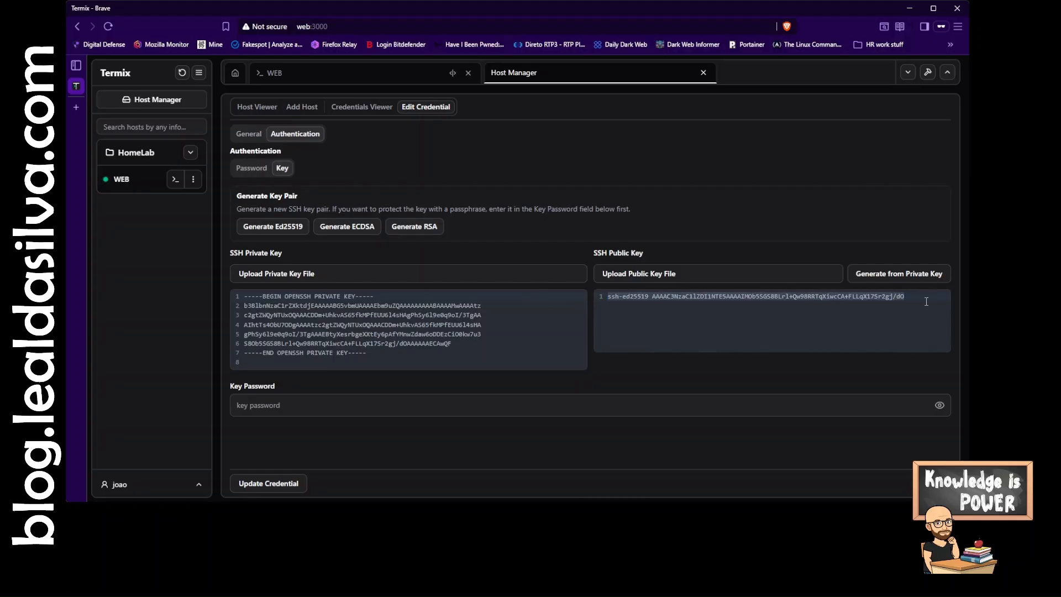
# - Save the authorized_keys file in the WEB terminal and exit nano
pyautogui.click(385, 76)
pyautogui.hotkey('ctrl', 'x')
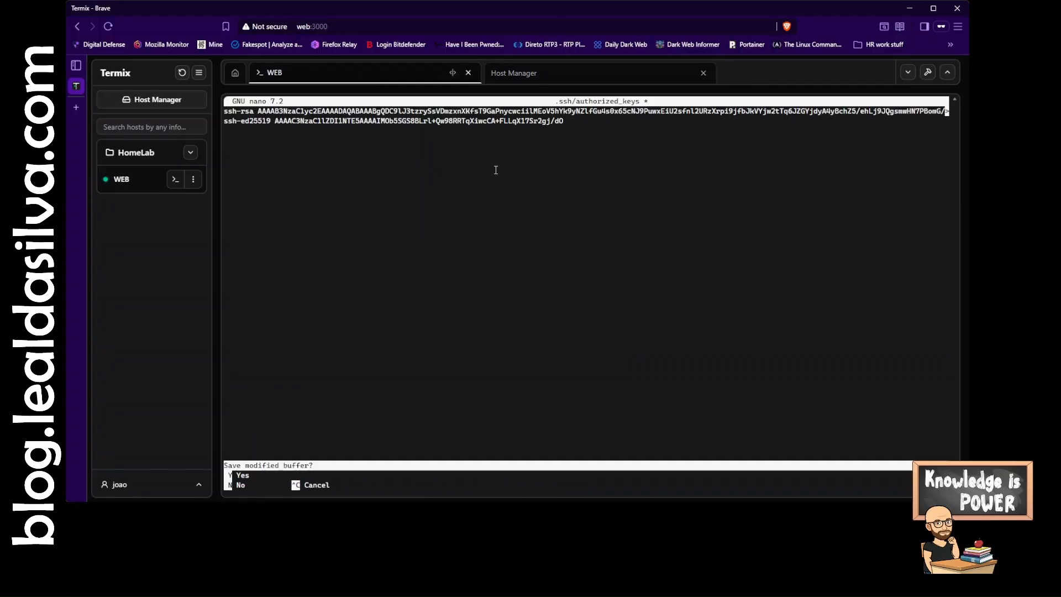
pyautogui.press('y')
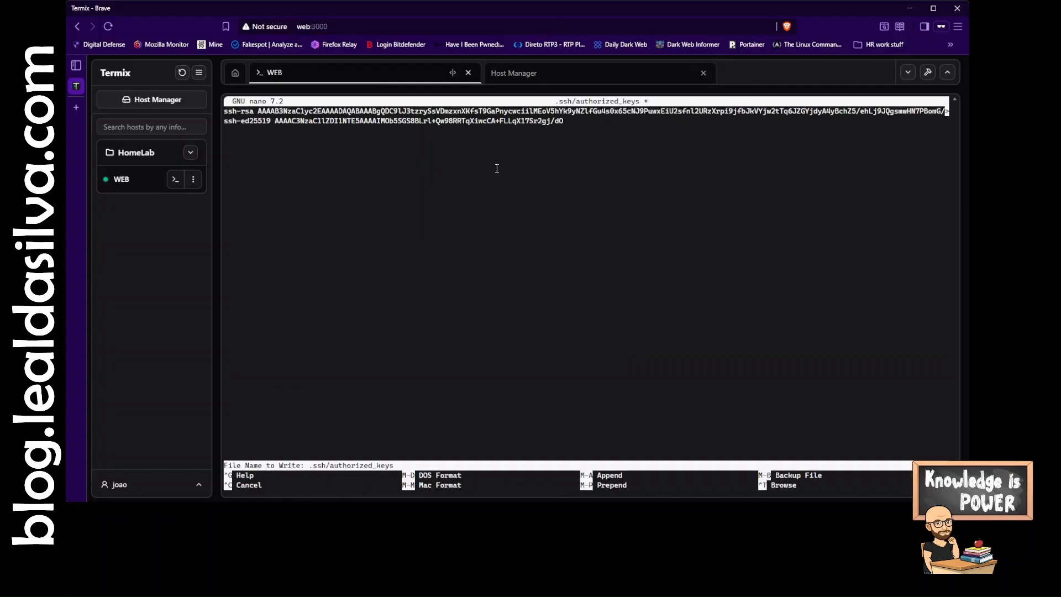
pyautogui.press('Return')
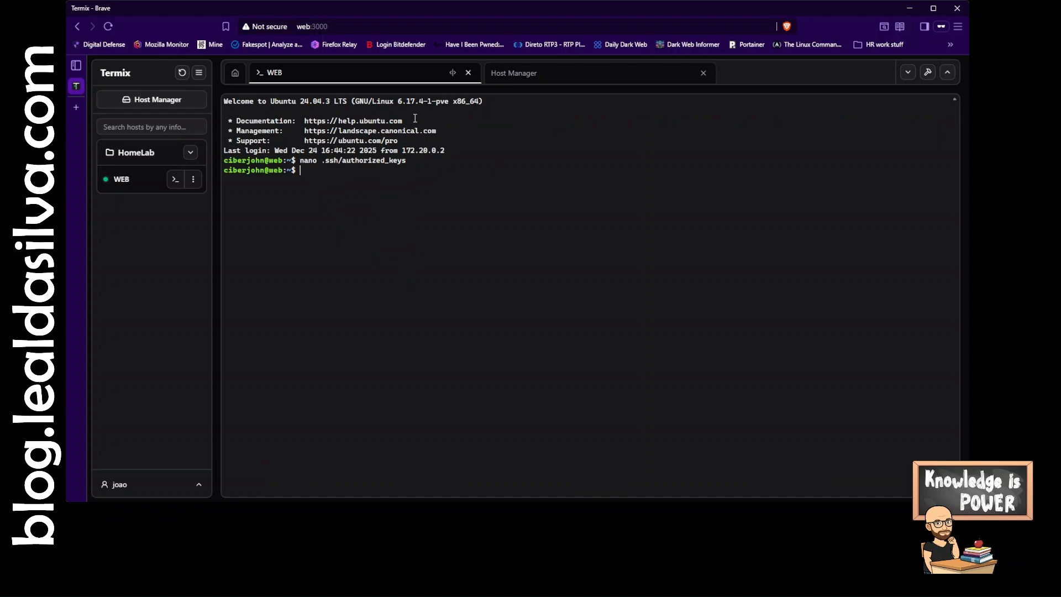
# - Close the WEB terminal tab and start adding a new host with IP address 100.101.75.70
pyautogui.click(359, 78)
pyautogui.click(468, 73)
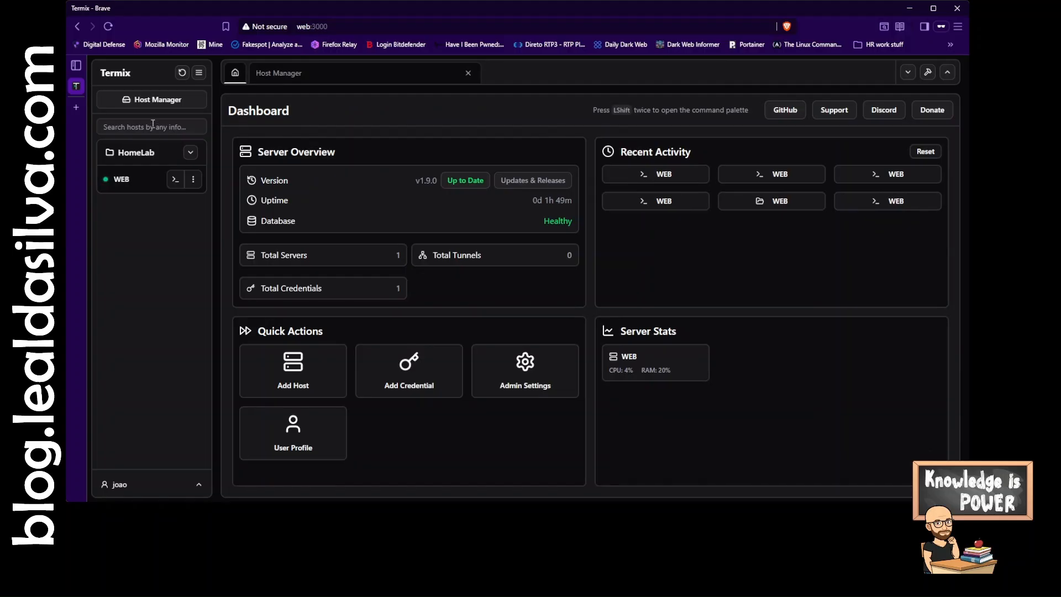
pyautogui.click(293, 371)
pyautogui.click(343, 190)
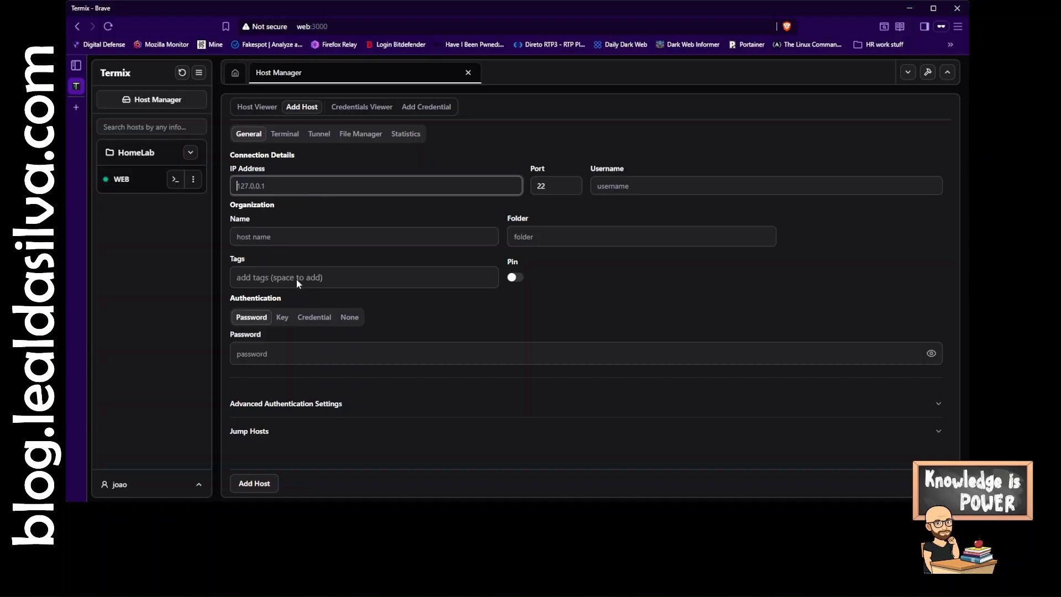
pyautogui.hotkey('ctrl', 'v')
# - Name the host WEB-withKey, place it in the HomeLab folder and tag it webserver
pyautogui.click(653, 181)
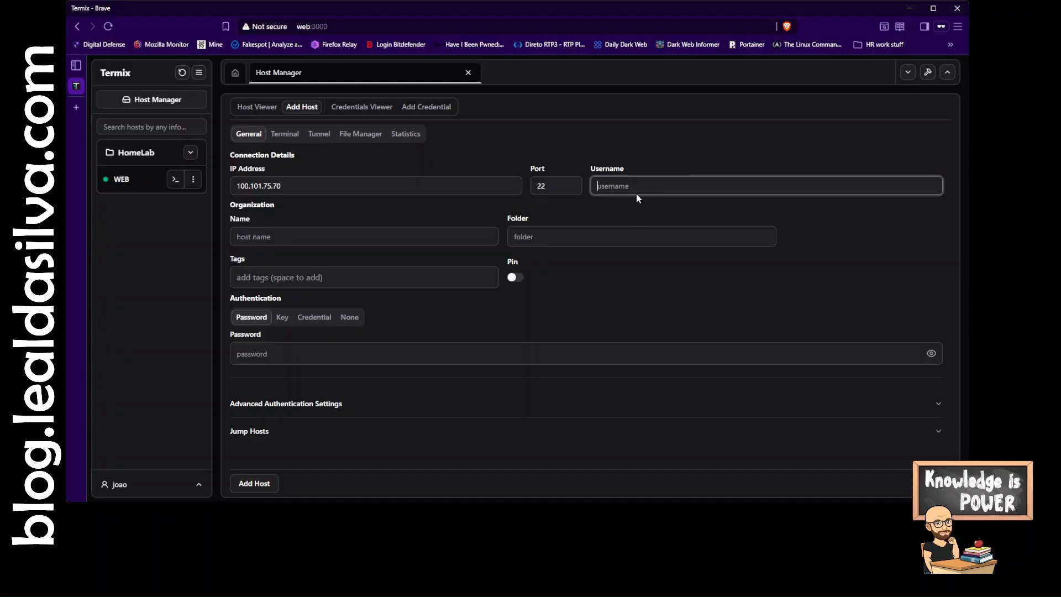
pyautogui.click(281, 239)
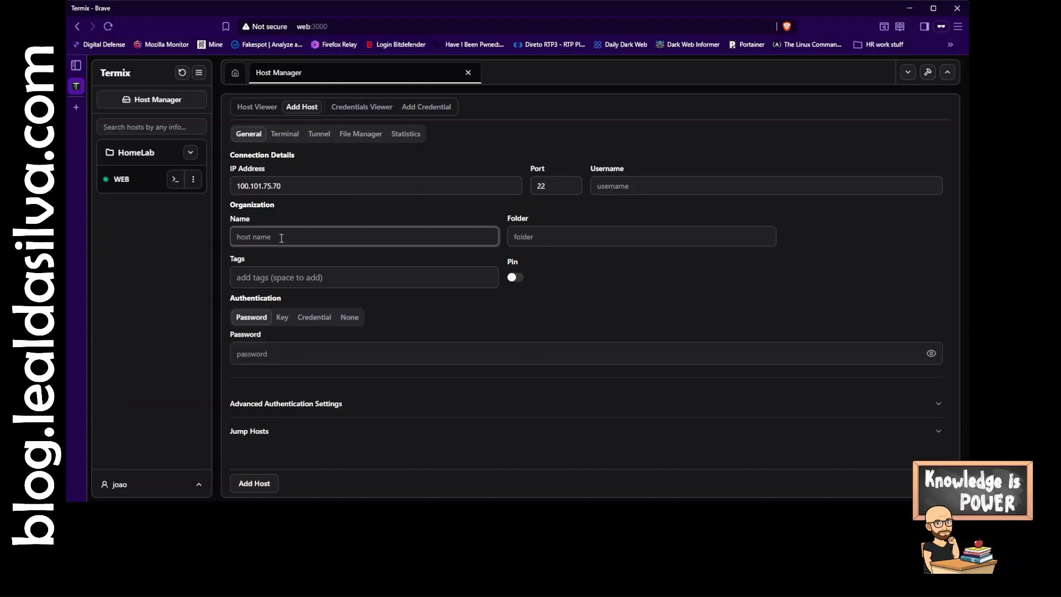
pyautogui.write('WEB-withKey')
pyautogui.click(652, 238)
pyautogui.click(540, 263)
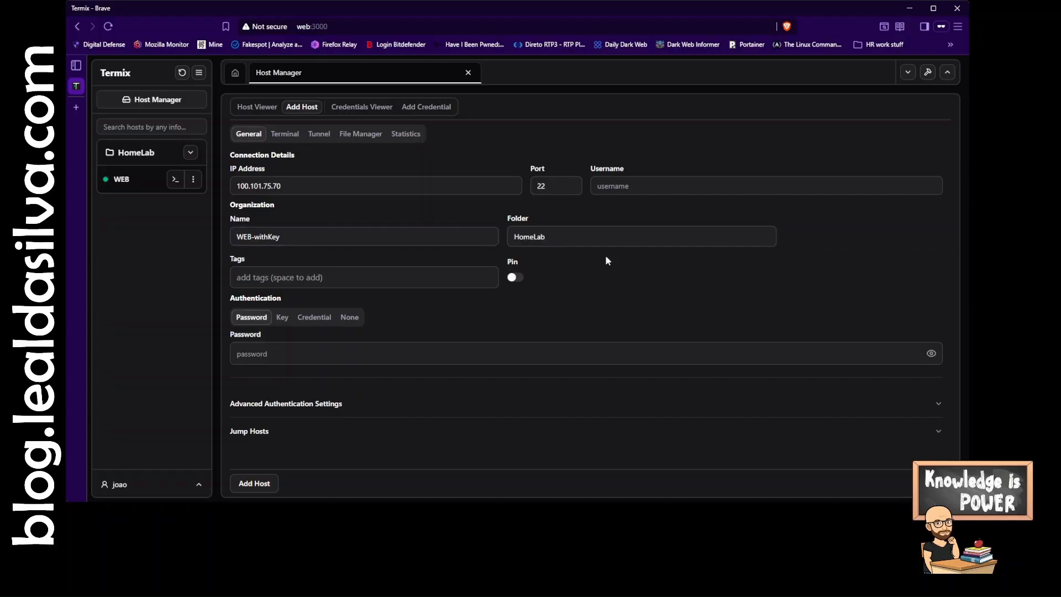
pyautogui.click(257, 277)
pyautogui.write('webser')
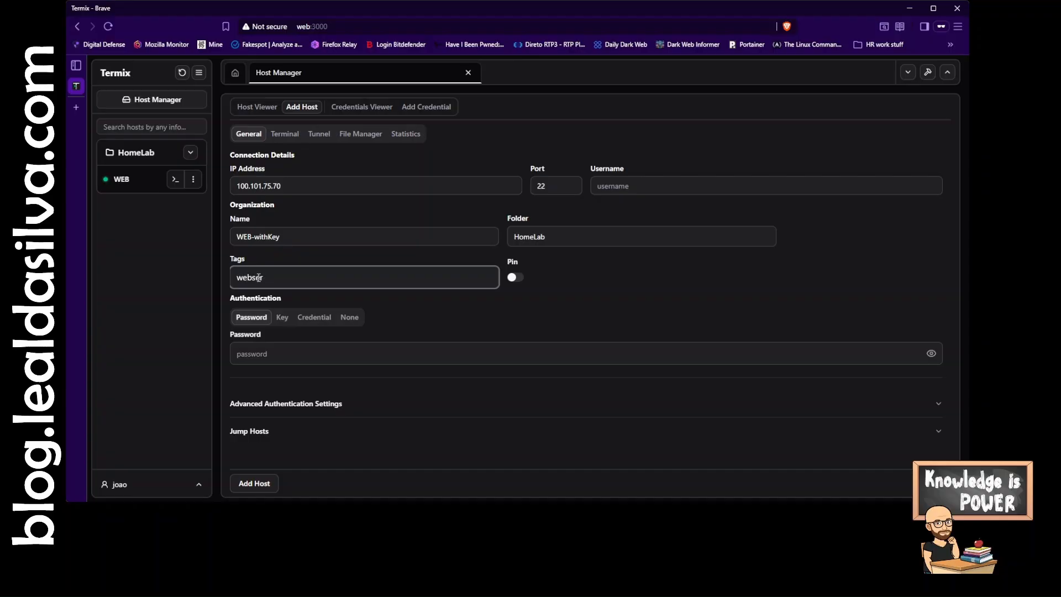
pyautogui.write('ver')
# - Set the host's authentication to the DemoKey credential and add the host
pyautogui.click(321, 320)
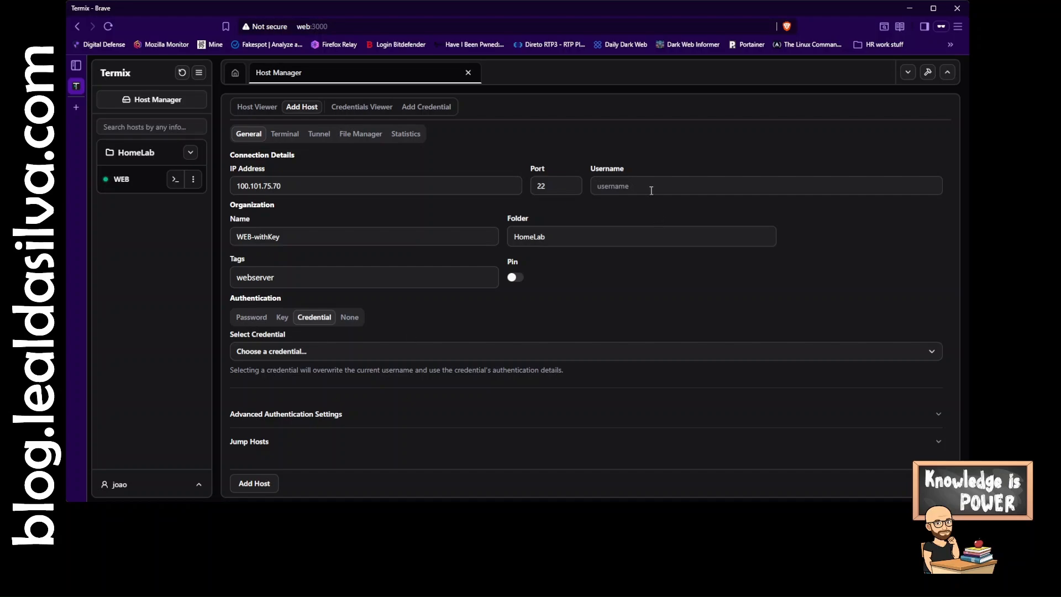
pyautogui.click(250, 321)
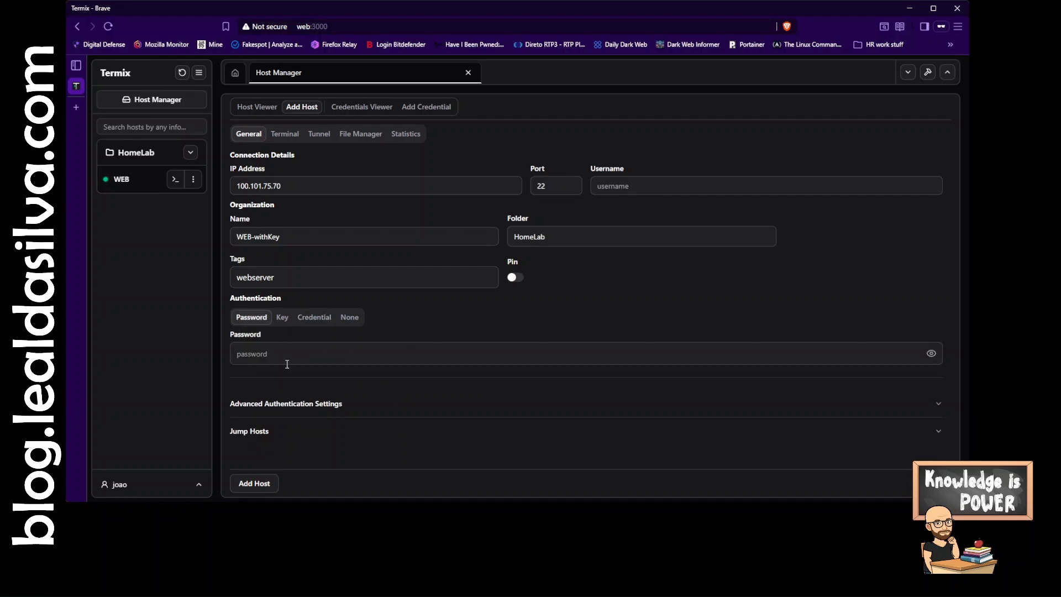
pyautogui.click(312, 321)
pyautogui.click(307, 354)
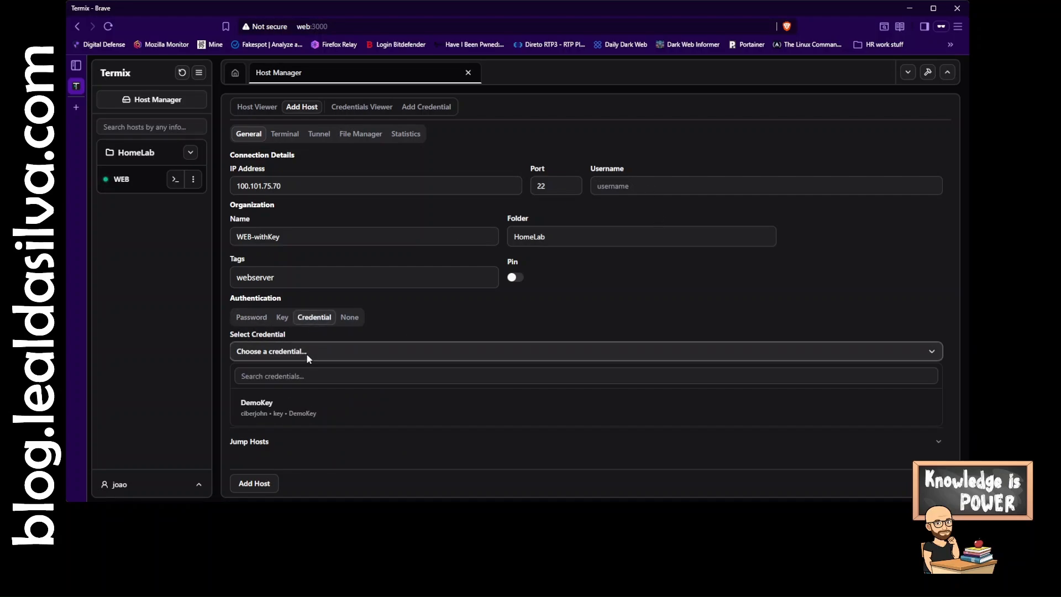
pyautogui.click(296, 407)
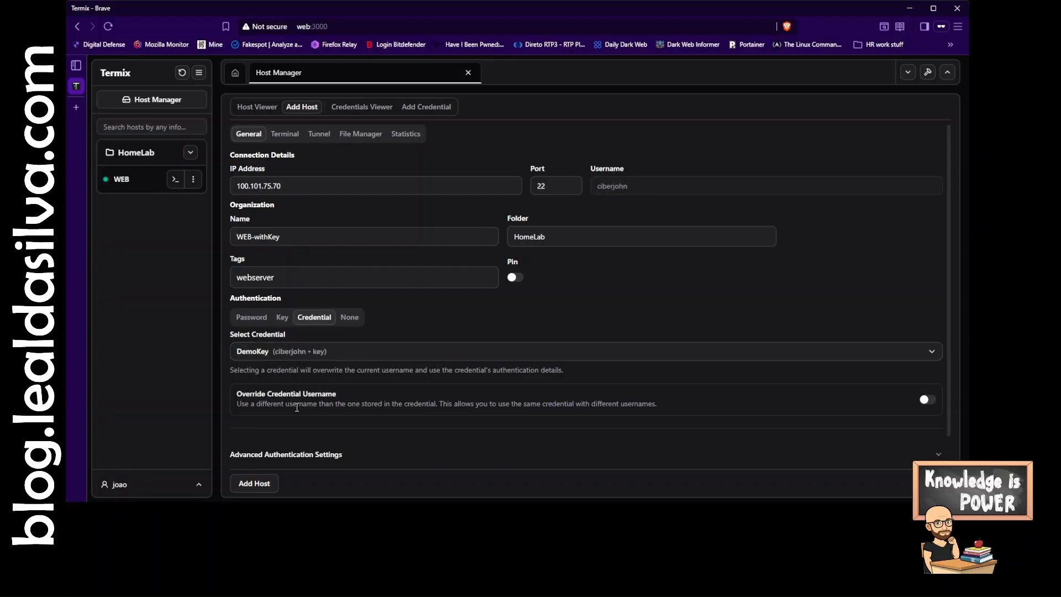
pyautogui.click(255, 485)
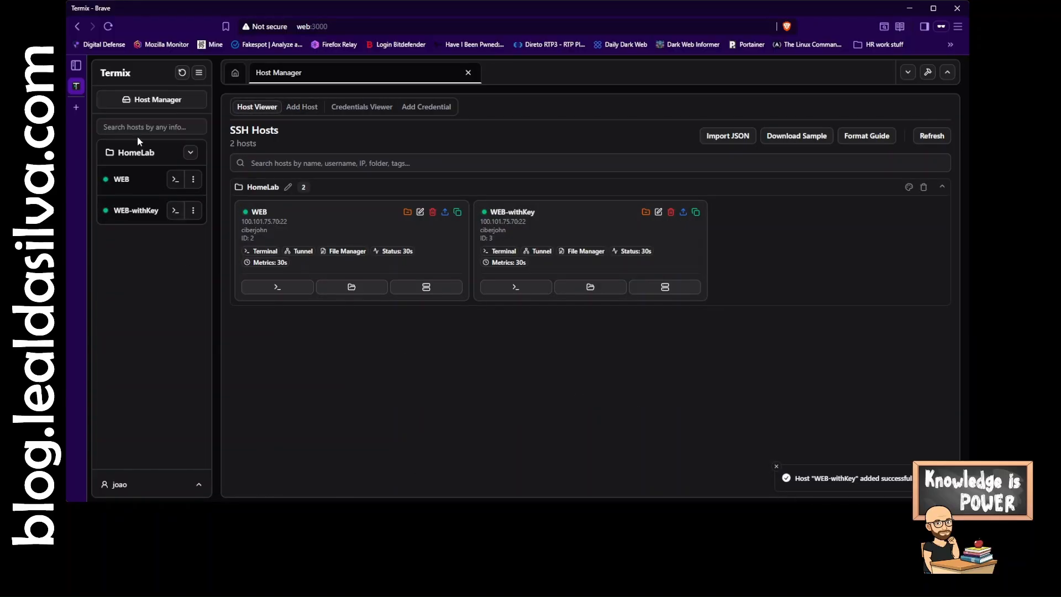
# - Open a terminal session on the WEB-withKey host
pyautogui.click(174, 212)
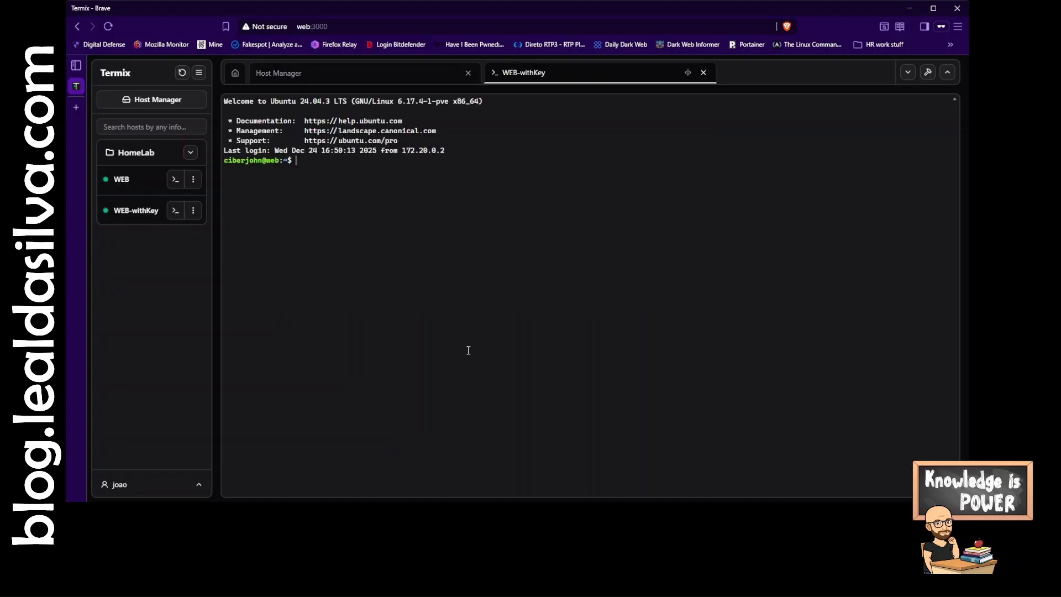